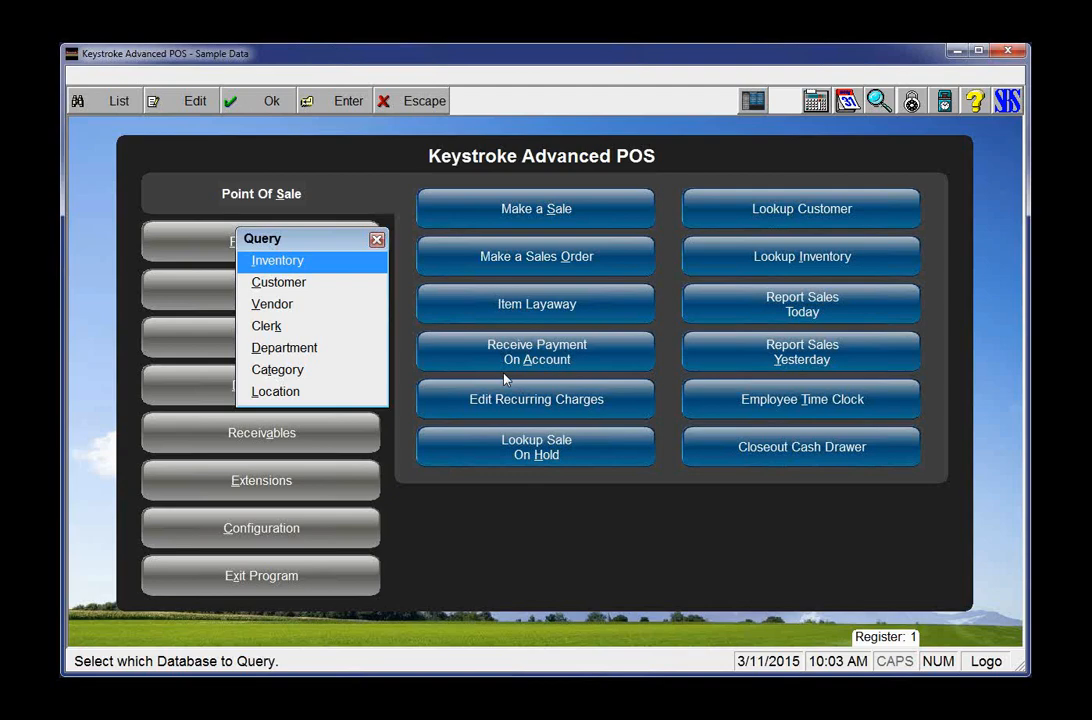
Step: Find Pocket Coolie (item 15) in Inventory, review its Order Data and More Data, and reopen its record
{"action": "key", "text": "Return"}
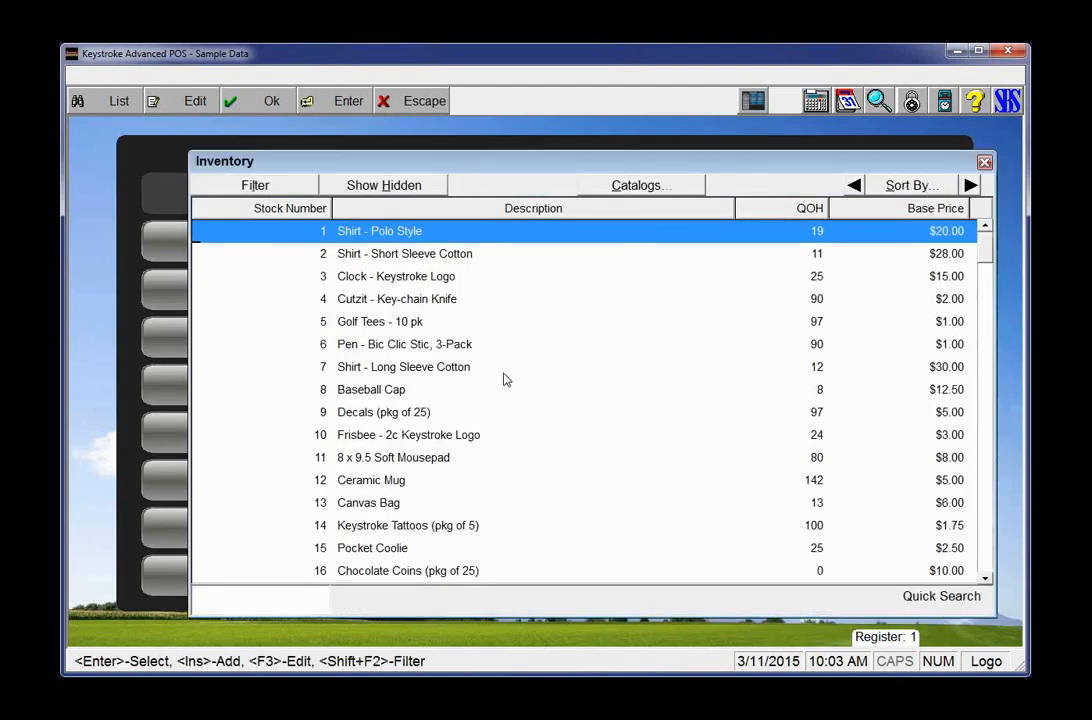
{"action": "key", "text": "Down"}
{"action": "key", "text": "Down"}
{"action": "key", "text": "Down"}
{"action": "key", "text": "Down"}
{"action": "key", "text": "Down"}
{"action": "key", "text": "Down"}
{"action": "key", "text": "Down"}
{"action": "key", "text": "Down"}
{"action": "key", "text": "Down"}
{"action": "key", "text": "Down"}
{"action": "key", "text": "Down"}
{"action": "key", "text": "Down"}
{"action": "key", "text": "Down"}
{"action": "key", "text": "Down"}
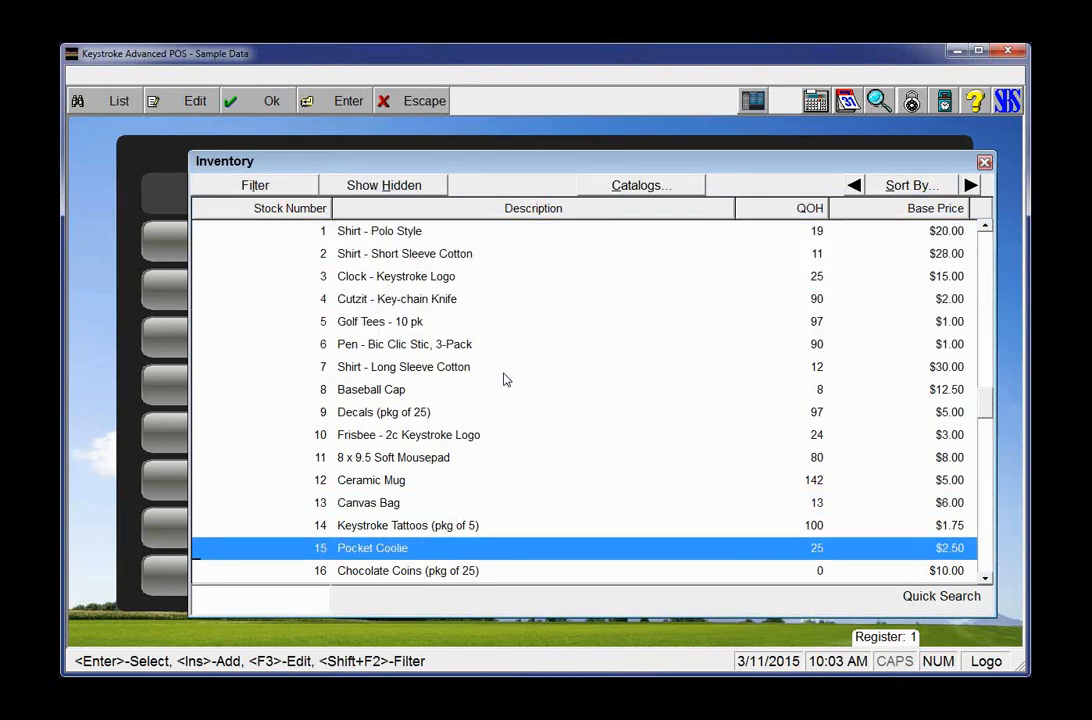
{"action": "key", "text": "Return"}
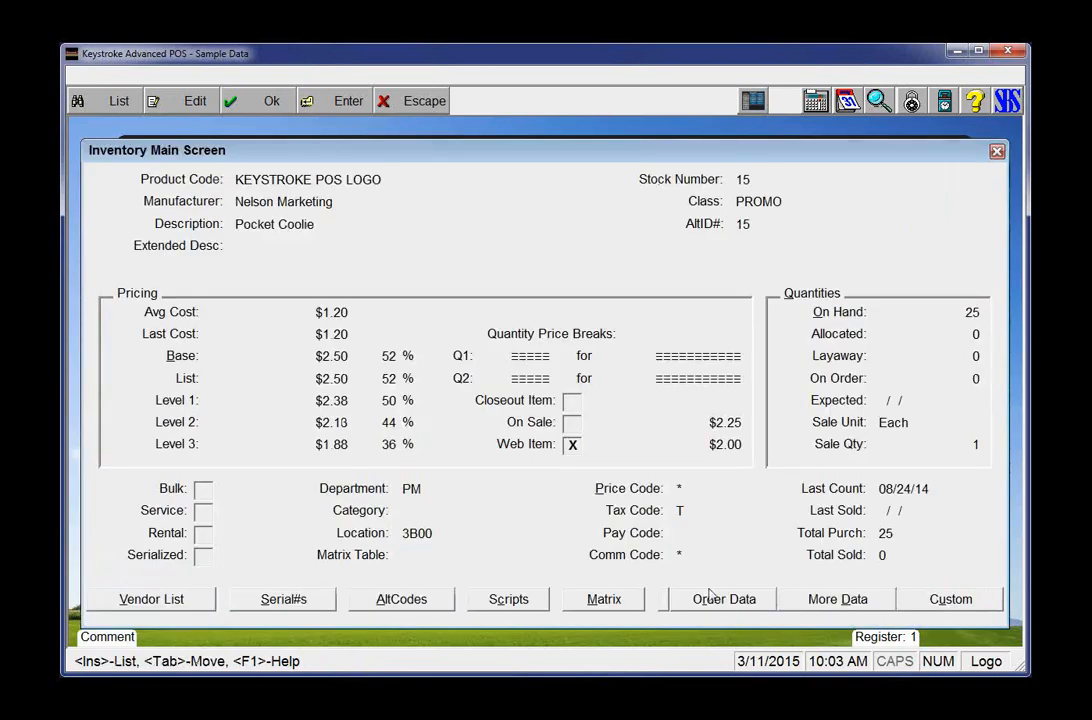
{"action": "key", "text": "Escape"}
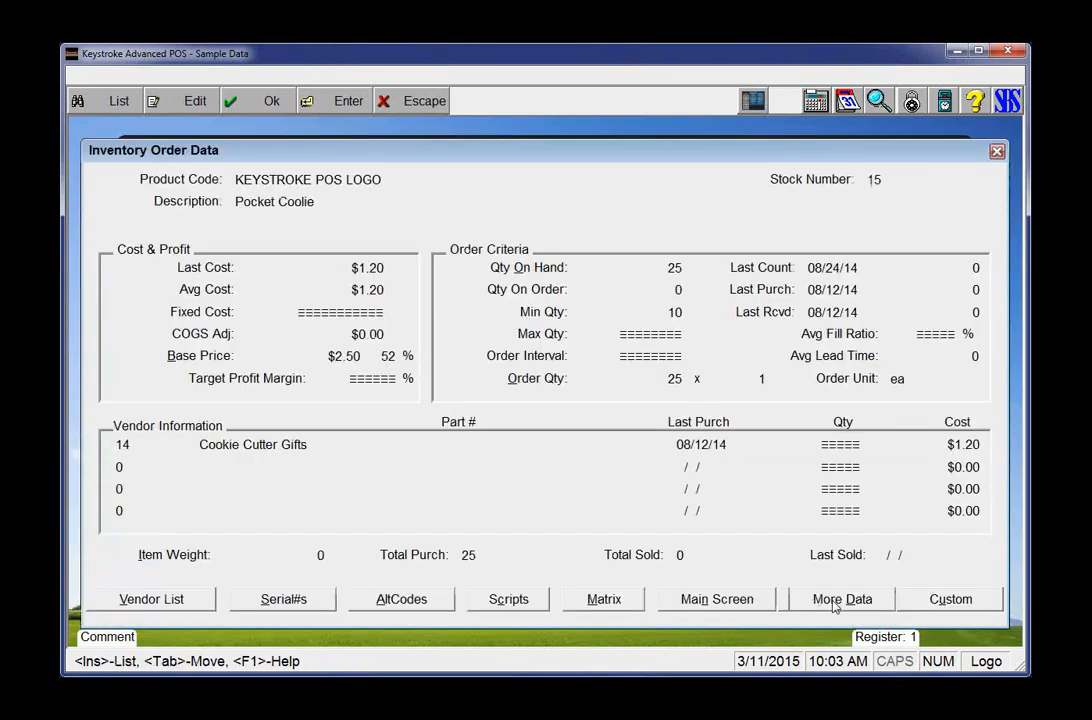
{"action": "left_click", "coordinate": [834, 604]}
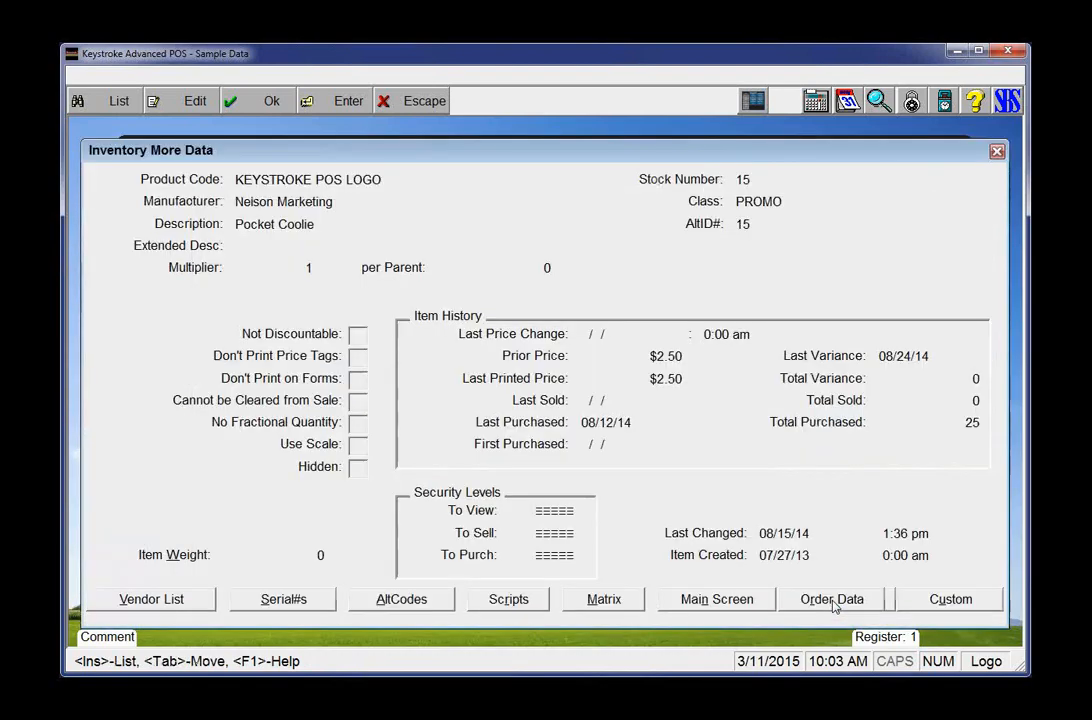
{"action": "key", "text": "Escape"}
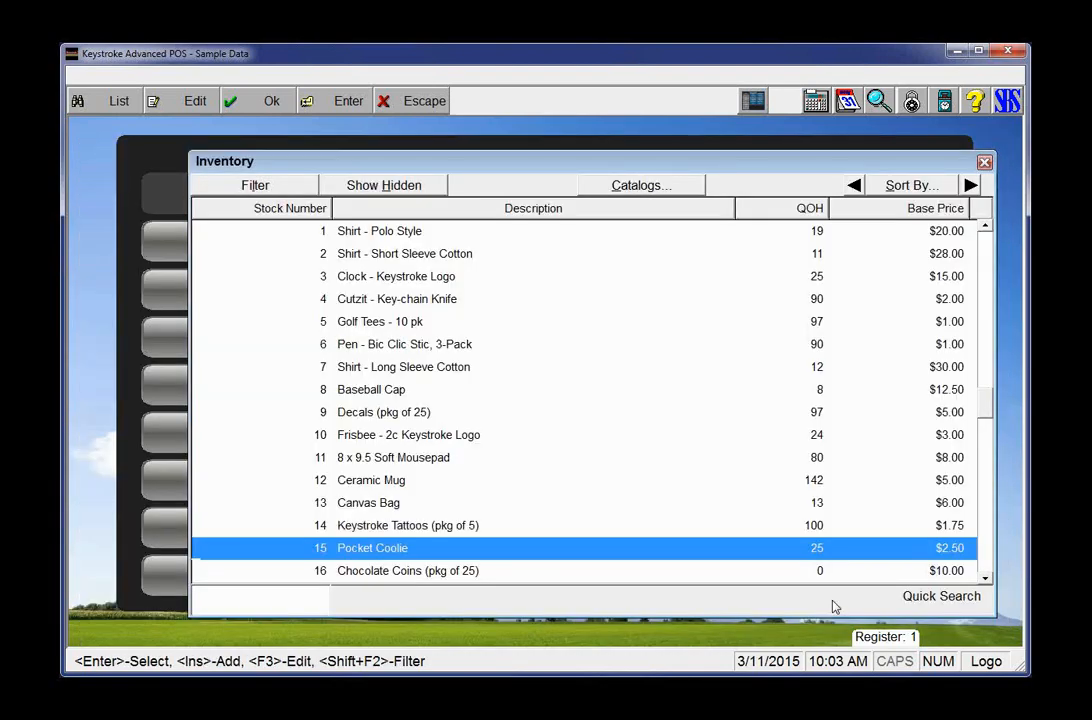
{"action": "key", "text": "Return"}
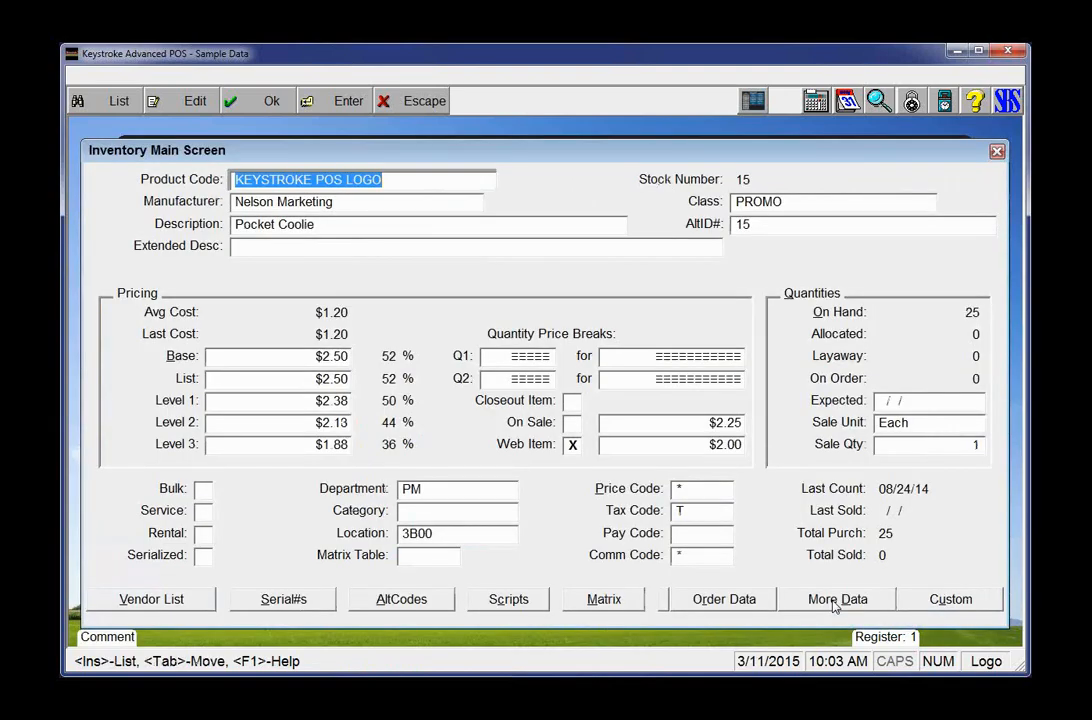
Step: Change Pocket Coolie's product code to KEYSTROKE PROMO ITEM
{"action": "left_click", "coordinate": [836, 606]}
{"action": "key", "text": "BackSpace"}
{"action": "key", "text": "BackSpace"}
{"action": "key", "text": "BackSpace"}
{"action": "key", "text": "BackSpace"}
{"action": "key", "text": "BackSpace"}
{"action": "key", "text": "BackSpace"}
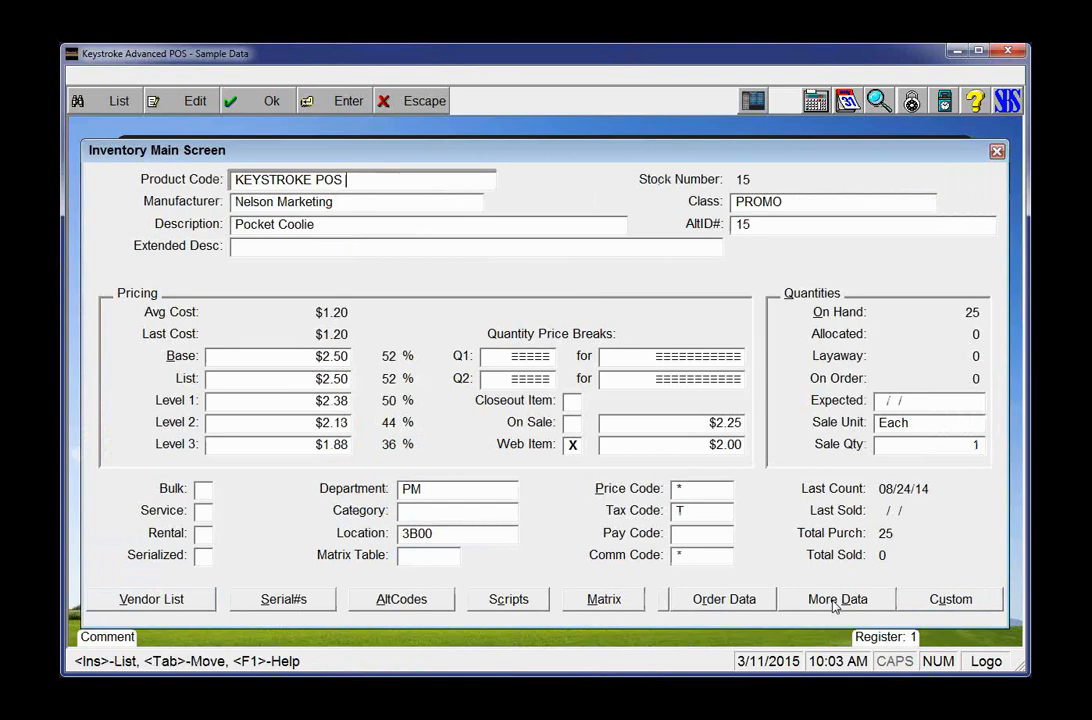
{"action": "key", "text": "BackSpace"}
{"action": "key", "text": "BackSpace"}
{"action": "key", "text": "BackSpace"}
{"action": "type", "text": "PROMO ITEM"}
Step: Set the base price to $3.00 and save the item
{"action": "left_click", "coordinate": [335, 358]}
{"action": "type", "text": "3"}
{"action": "key", "text": "Tab"}
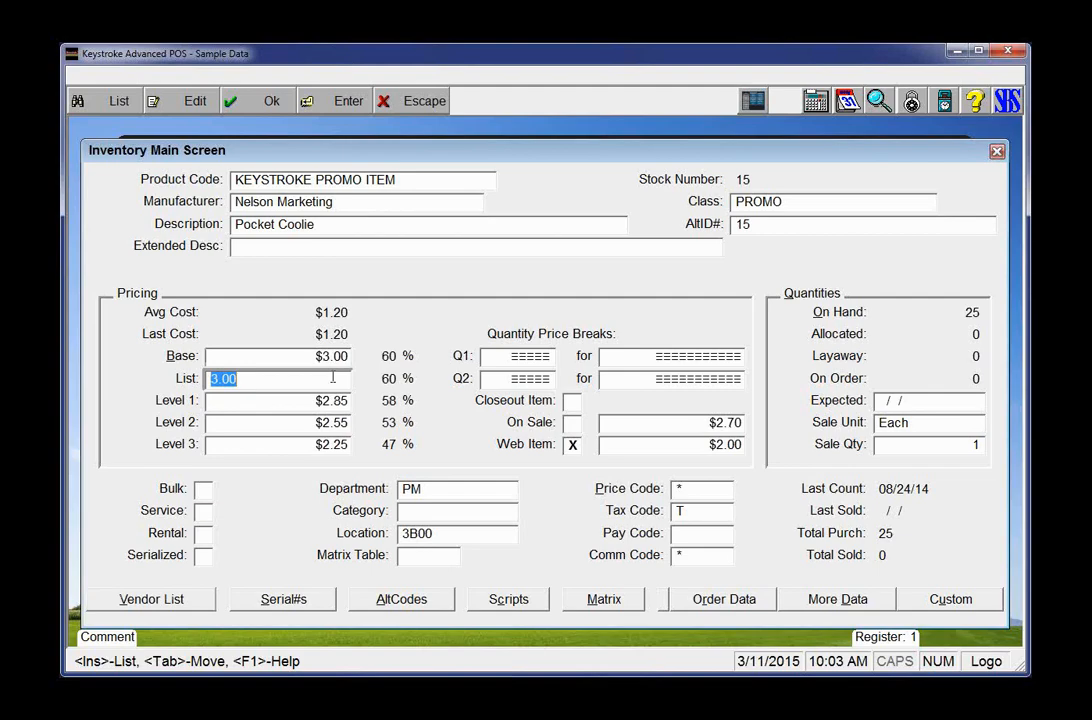
{"action": "key", "text": "F12"}
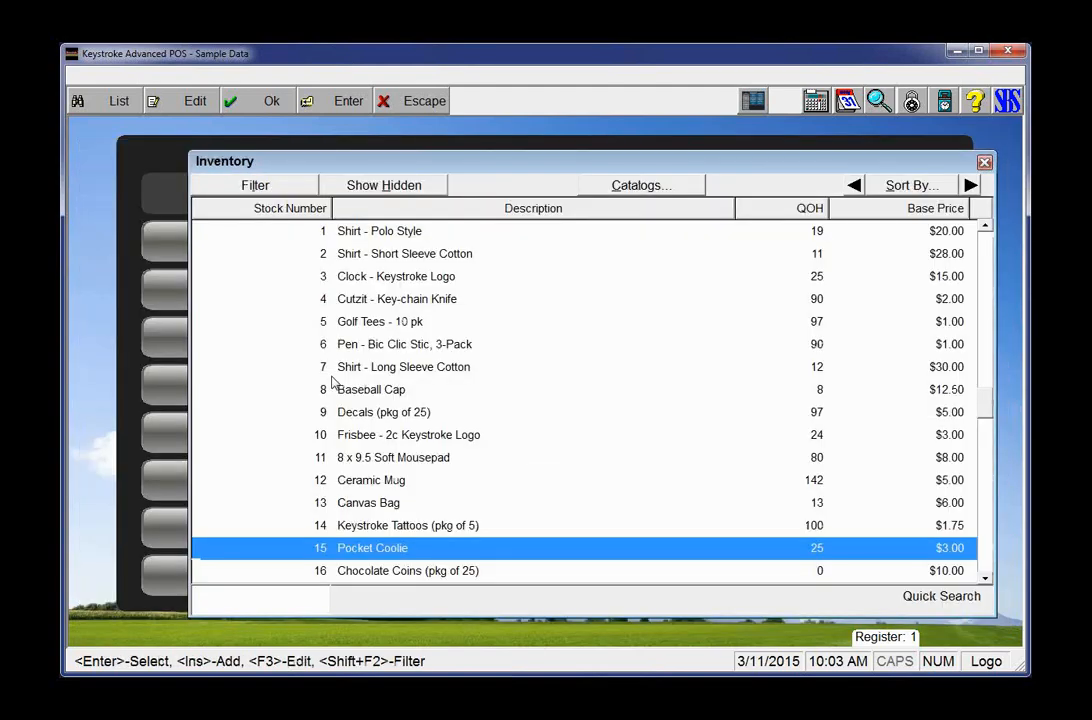
Step: Open the Sales Transactions report with its last-used settings
{"action": "key", "text": "Escape"}
{"action": "key", "text": "Escape"}
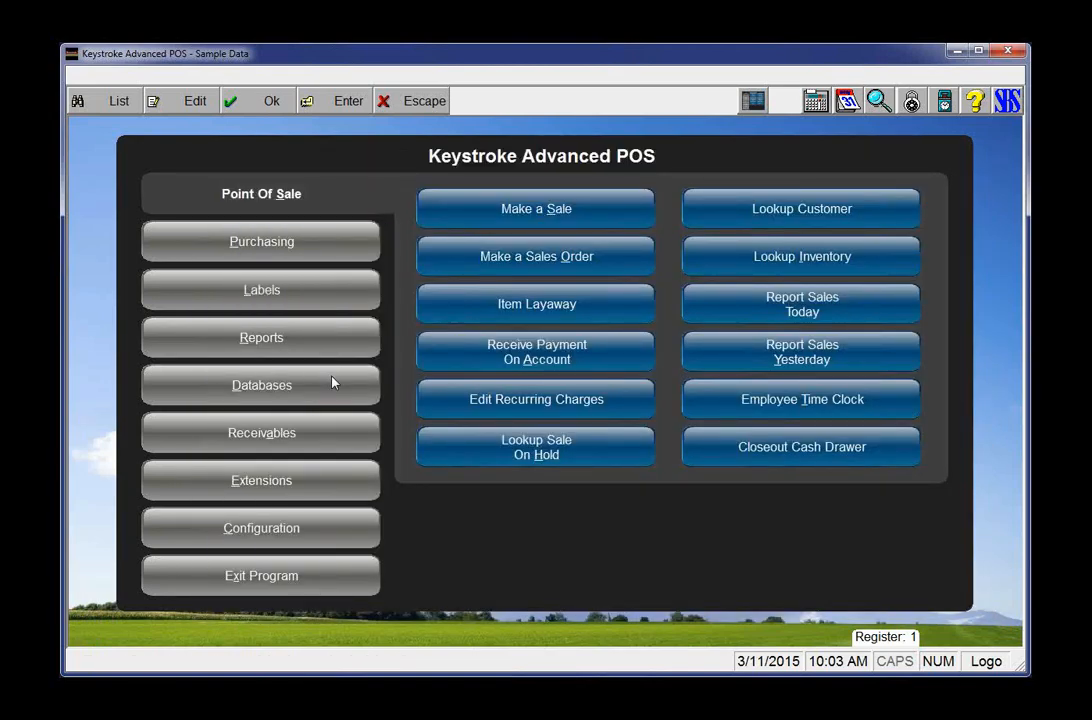
{"action": "key", "text": "r"}
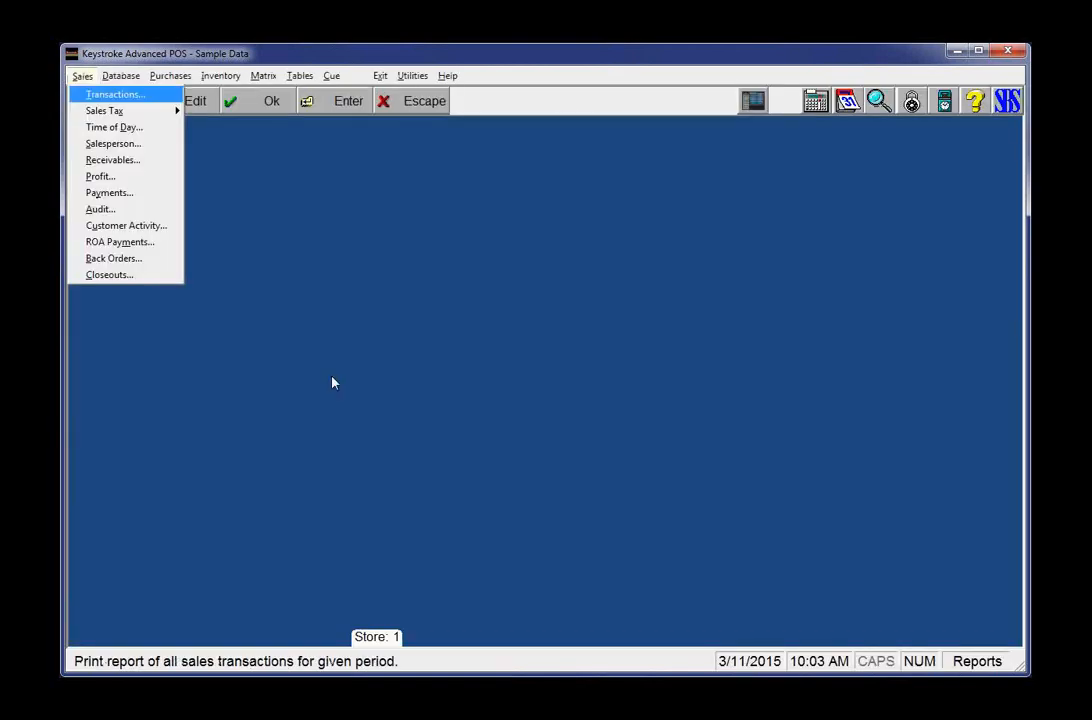
{"action": "key", "text": "Return"}
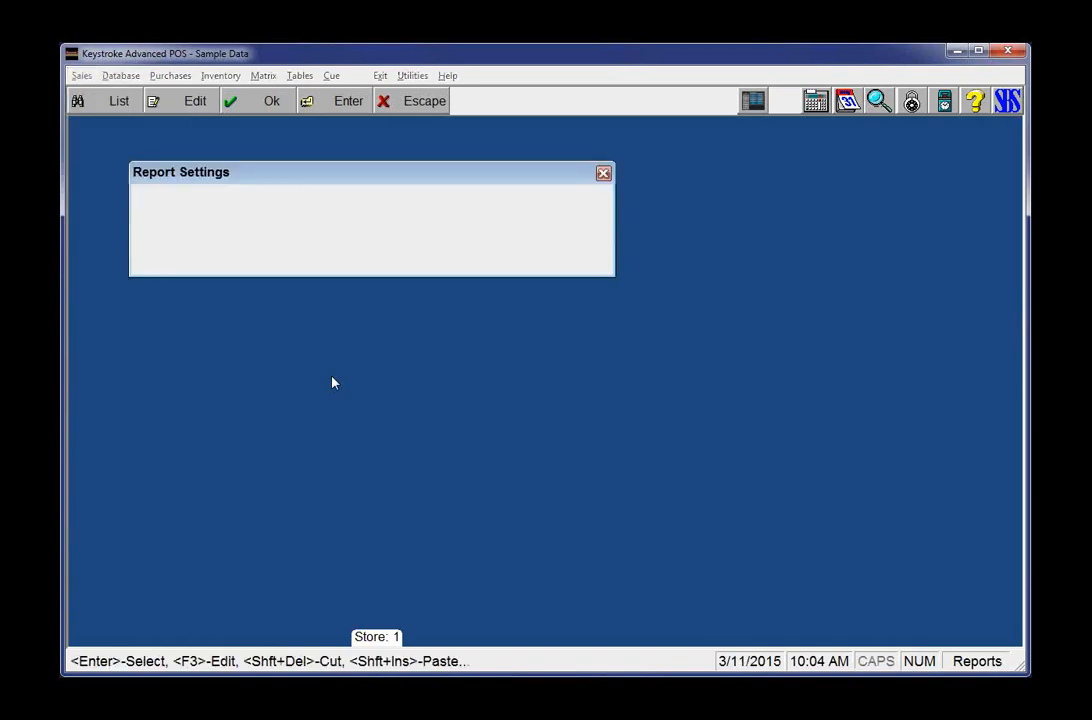
{"action": "key", "text": "Return"}
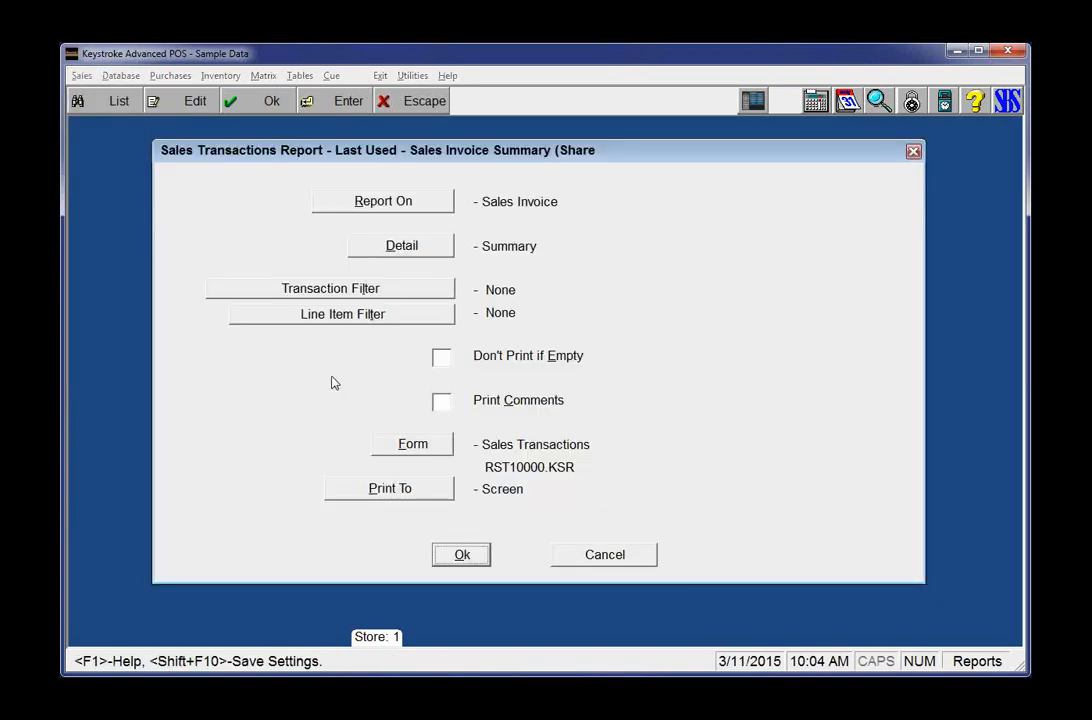
{"action": "key", "text": "Return"}
{"action": "key", "text": "Escape"}
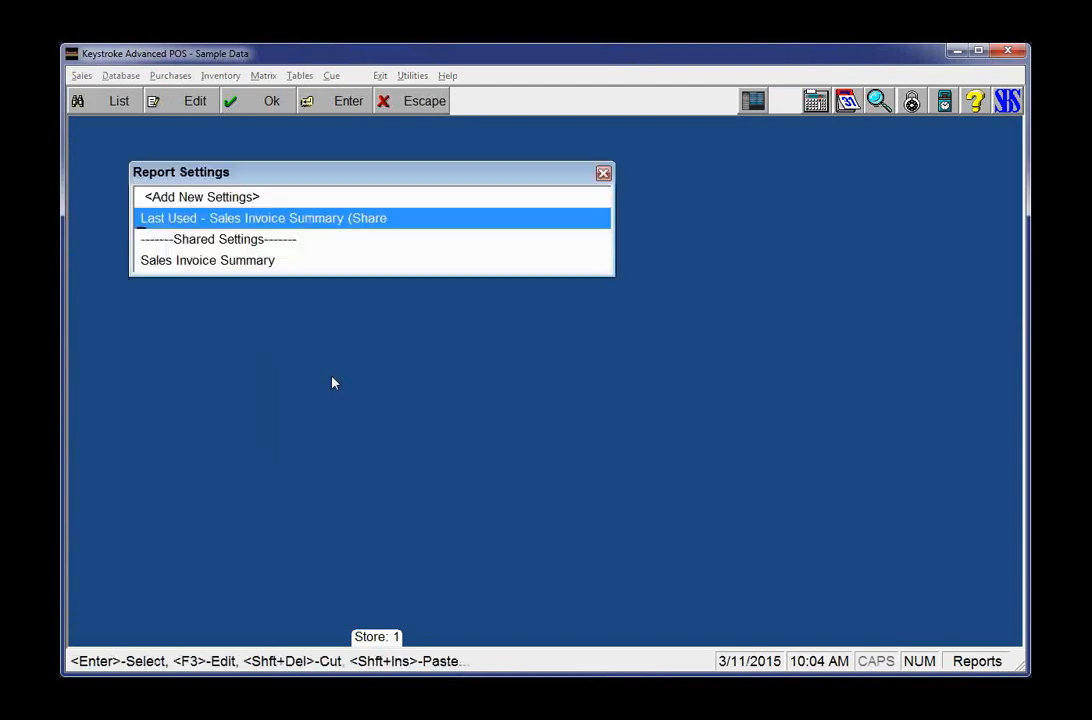
{"action": "key", "text": "Return"}
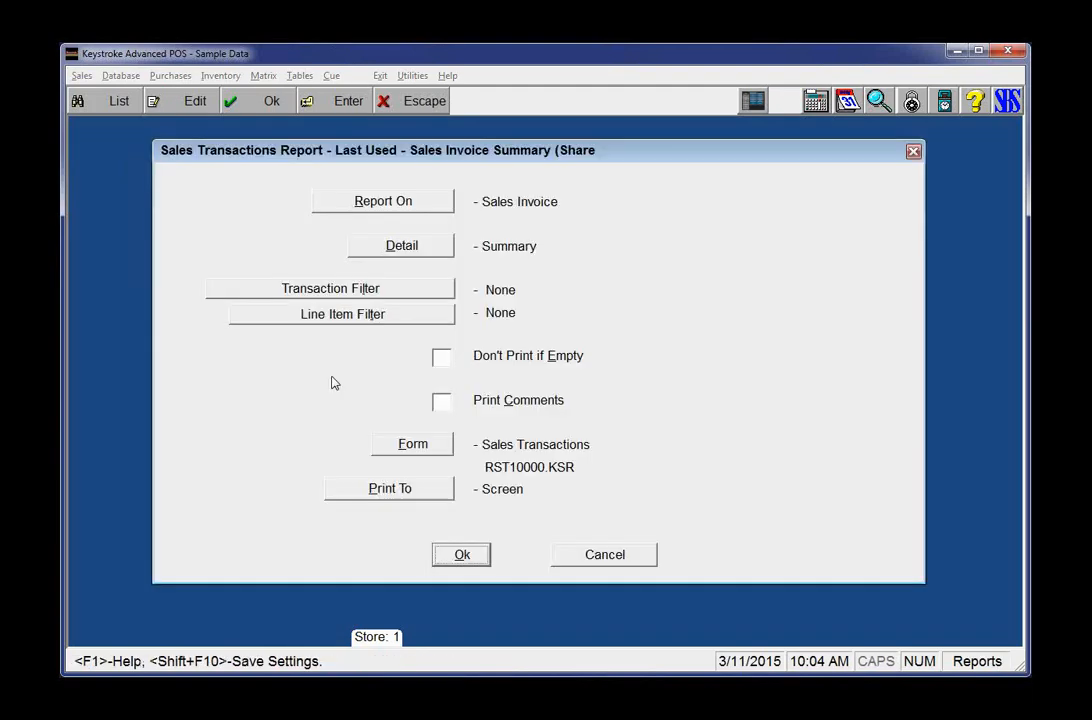
Step: Set the report detail to Detailed and run it from start date 01/01/12
{"action": "left_click", "coordinate": [420, 258]}
{"action": "left_click", "coordinate": [522, 263]}
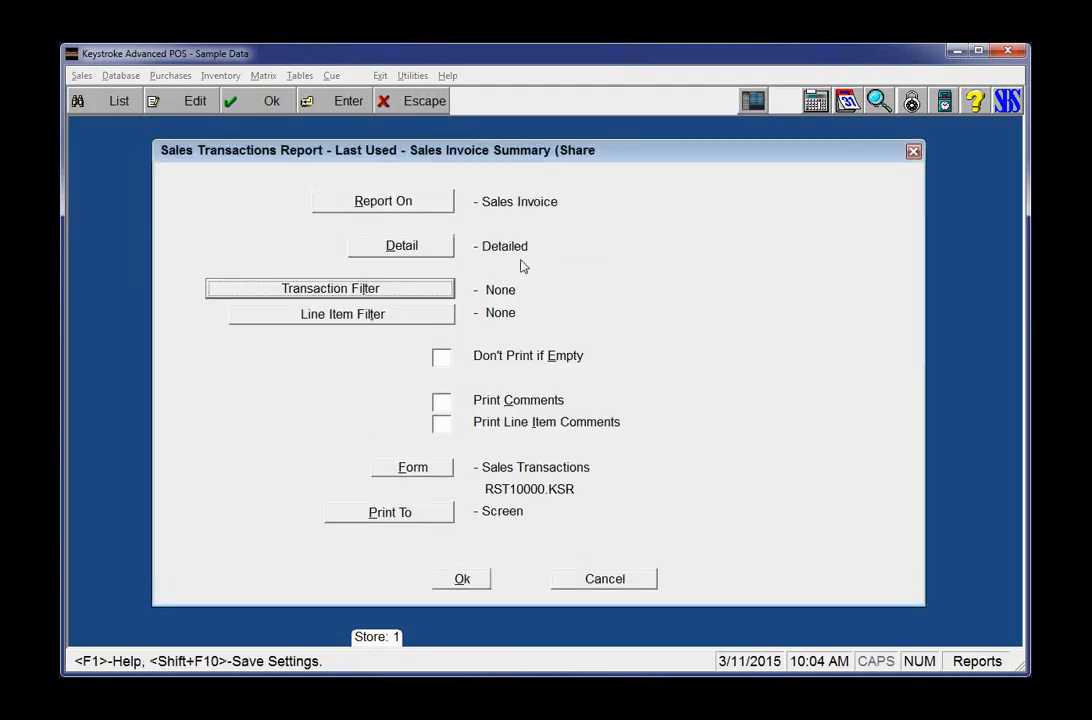
{"action": "key", "text": "Return"}
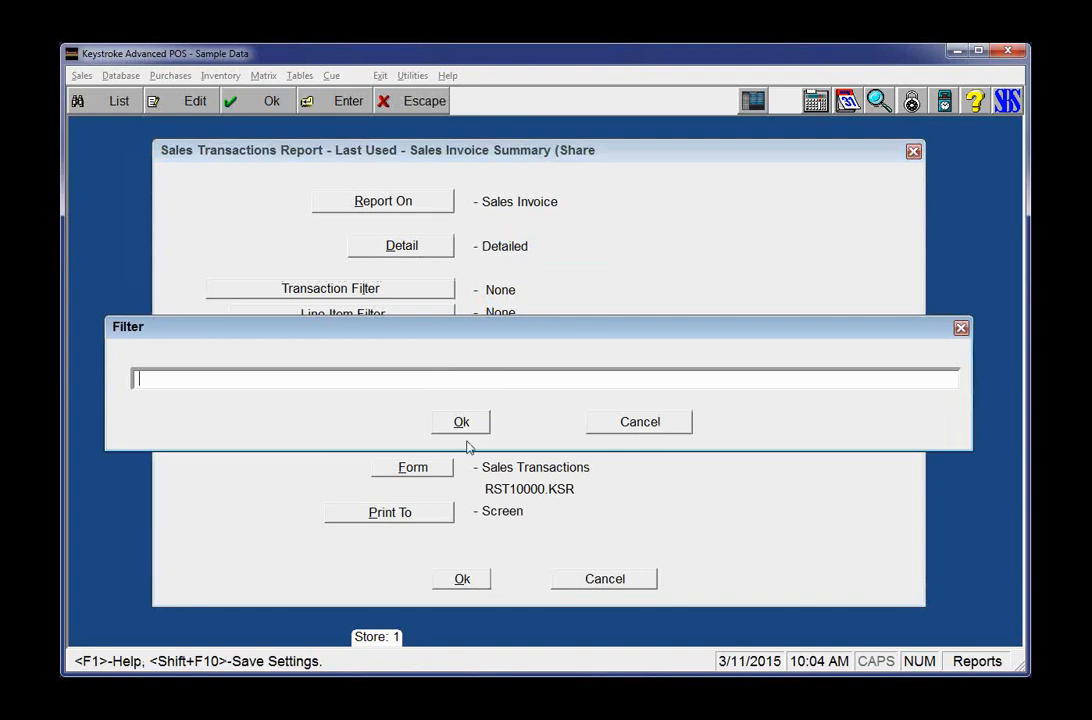
{"action": "key", "text": "Return"}
{"action": "left_click", "coordinate": [468, 580]}
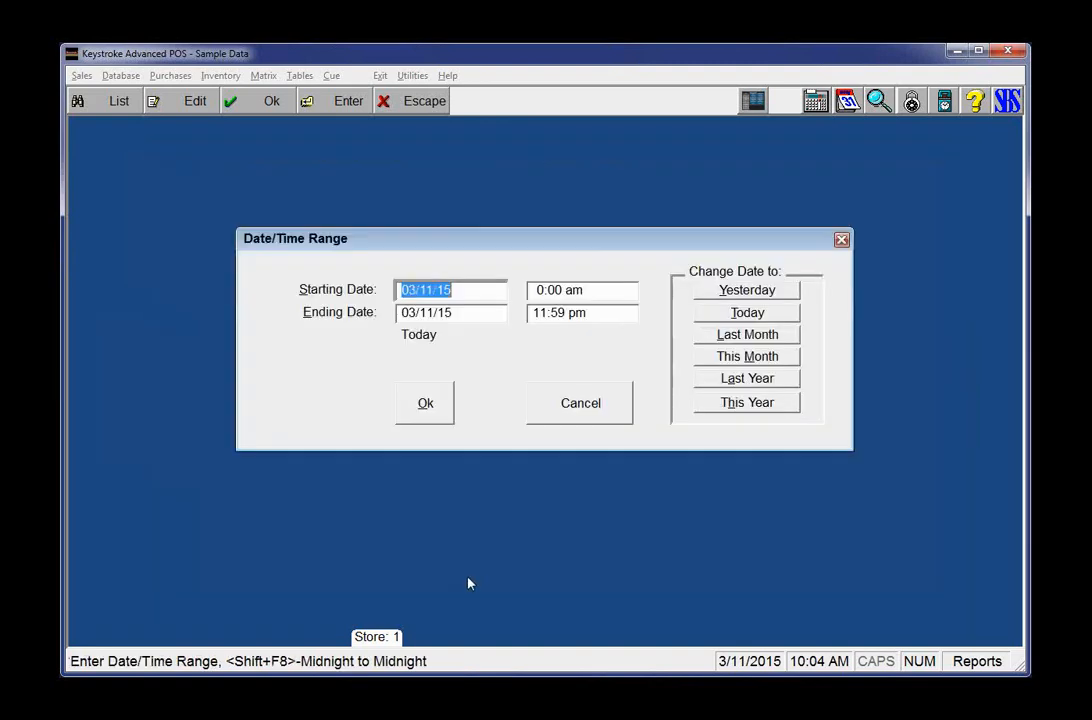
{"action": "type", "text": "1.1.12"}
{"action": "key", "text": "Return"}
{"action": "key", "text": "Return"}
{"action": "key", "text": "Return"}
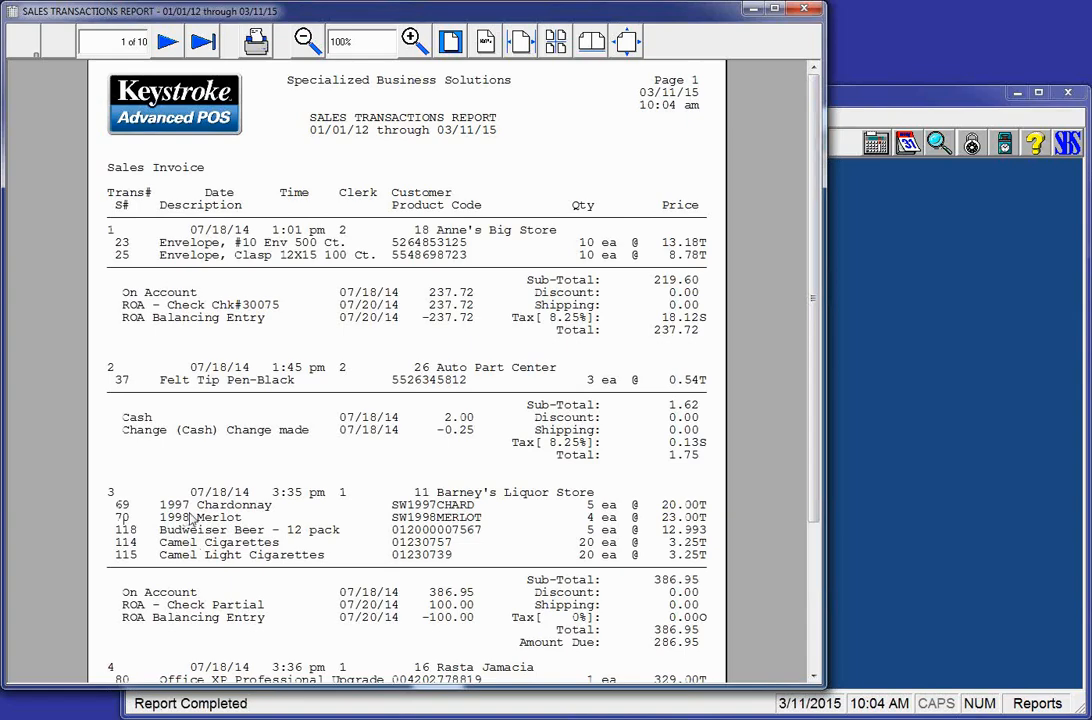
Step: Sort the inventory lookup by description and open the 2007 Chardonnay record
{"action": "key", "text": "alt+Tab"}
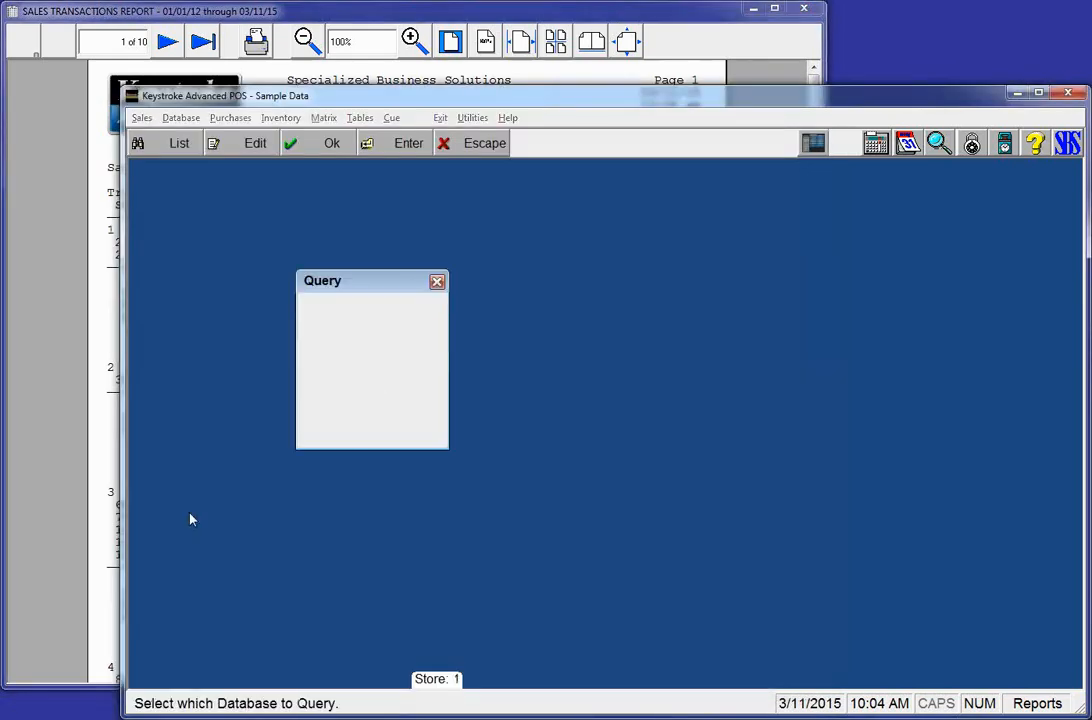
{"action": "key", "text": "Return"}
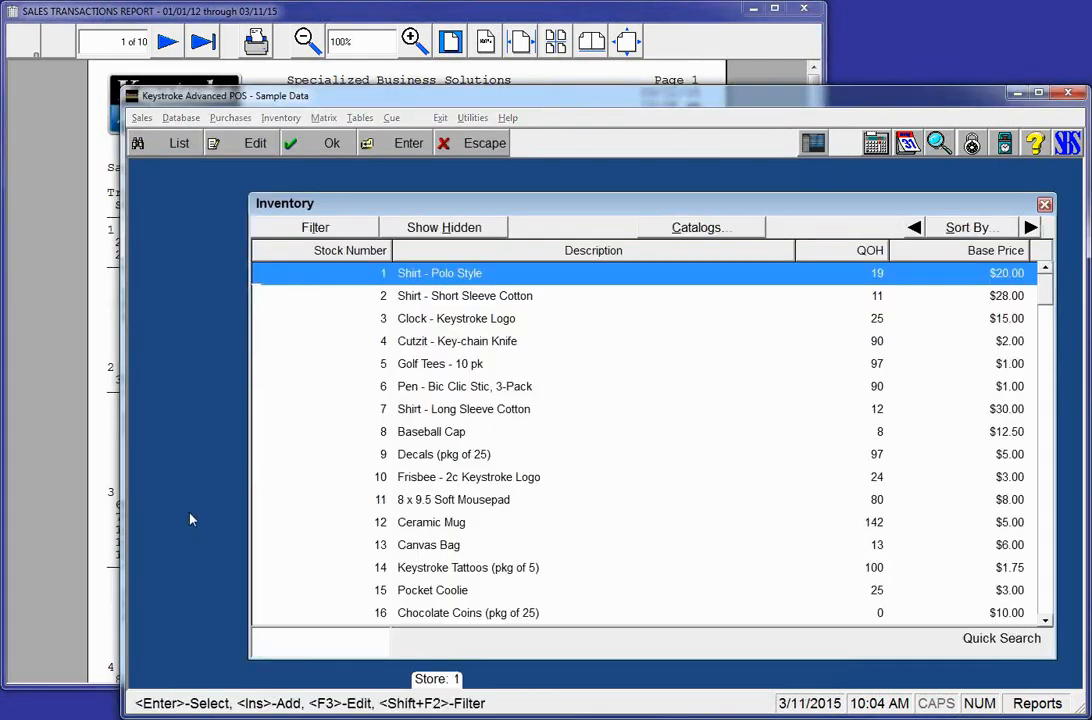
{"action": "key", "text": "Right"}
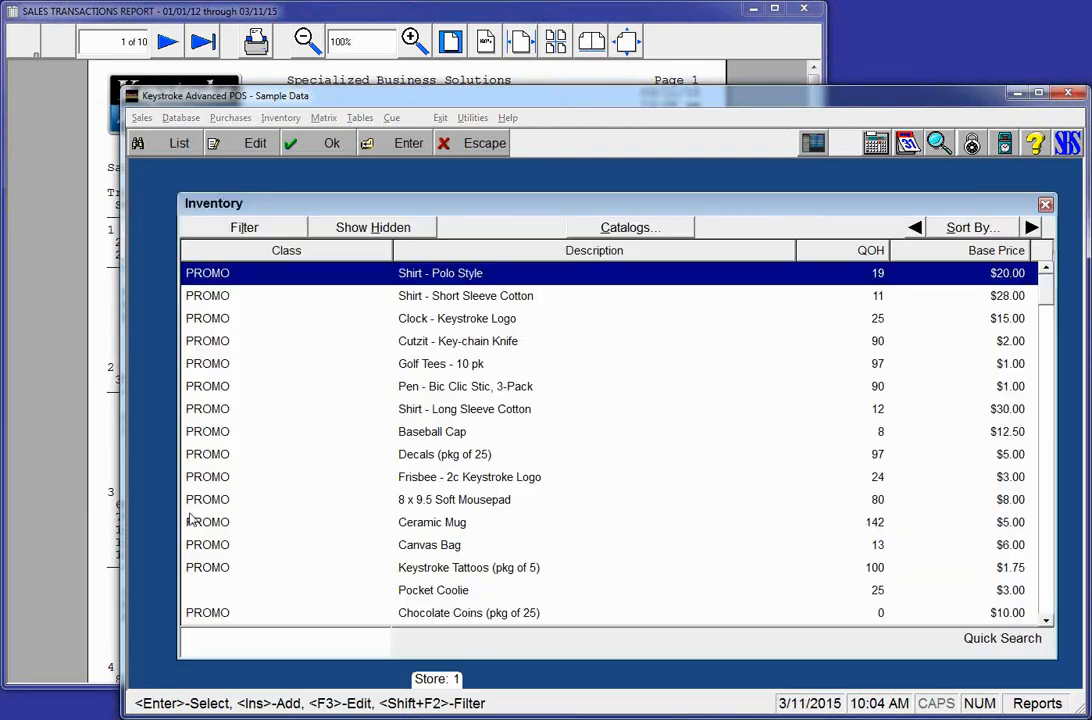
{"action": "key", "text": "Escape"}
{"action": "key", "text": "Return"}
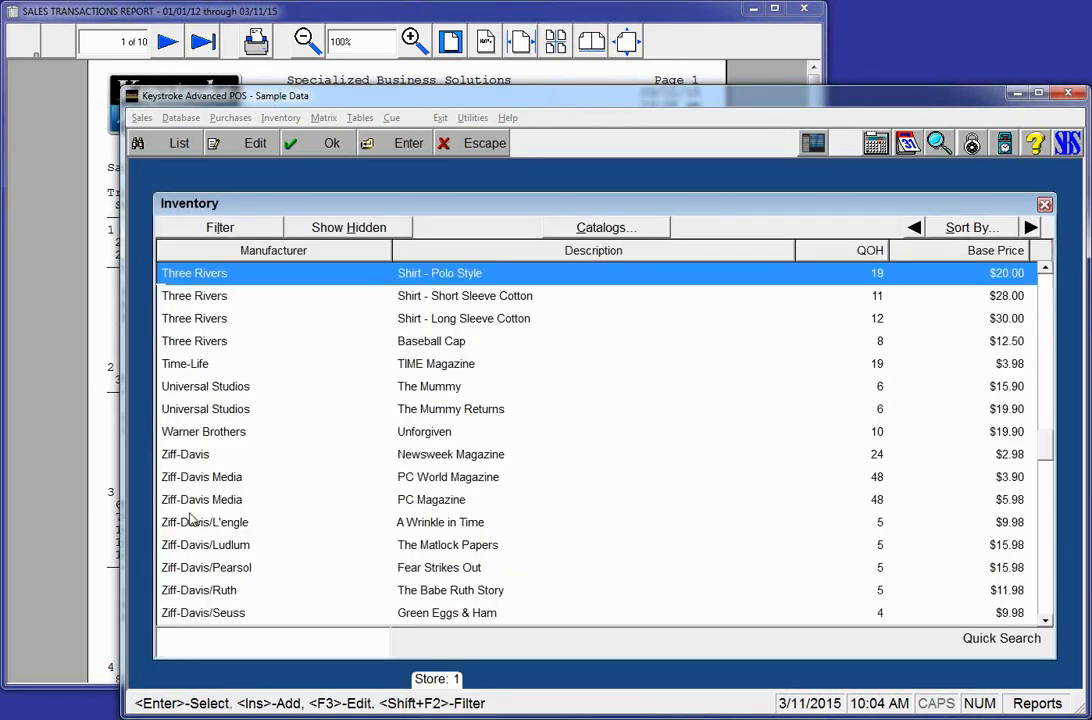
{"action": "key", "text": "Right"}
{"action": "key", "text": "Escape"}
{"action": "key", "text": "Return"}
{"action": "key", "text": "Right"}
{"action": "type", "text": "1997"}
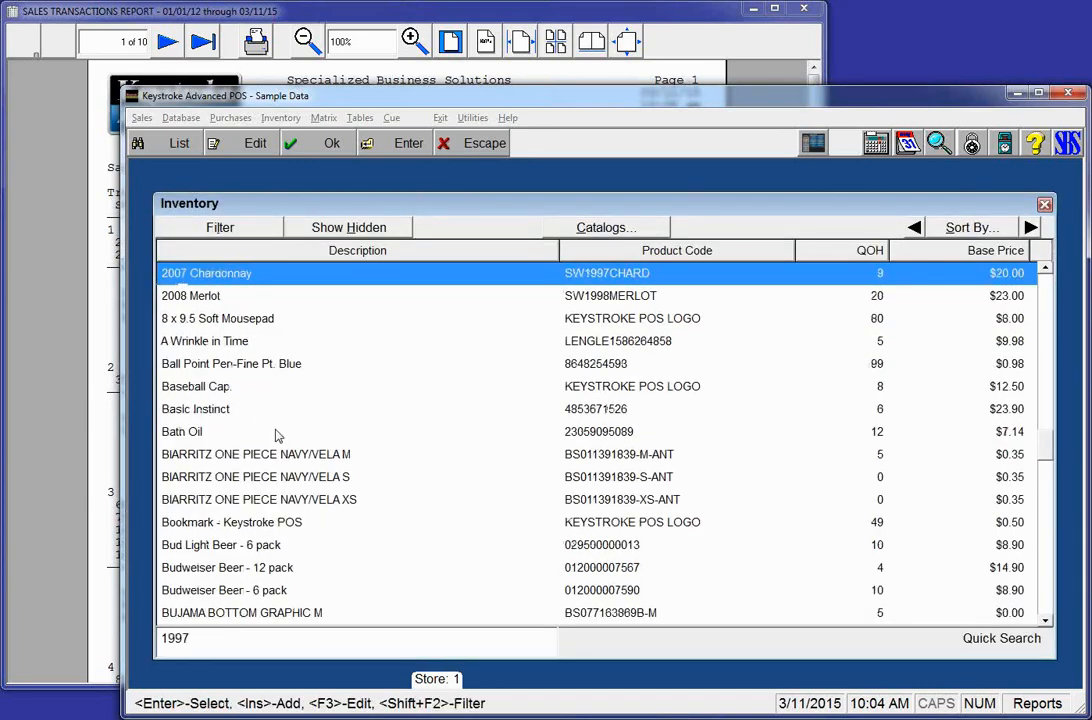
{"action": "key", "text": "BackSpace"}
{"action": "key", "text": "BackSpace"}
{"action": "key", "text": "BackSpace"}
{"action": "key", "text": "BackSpace"}
{"action": "key", "text": "Down"}
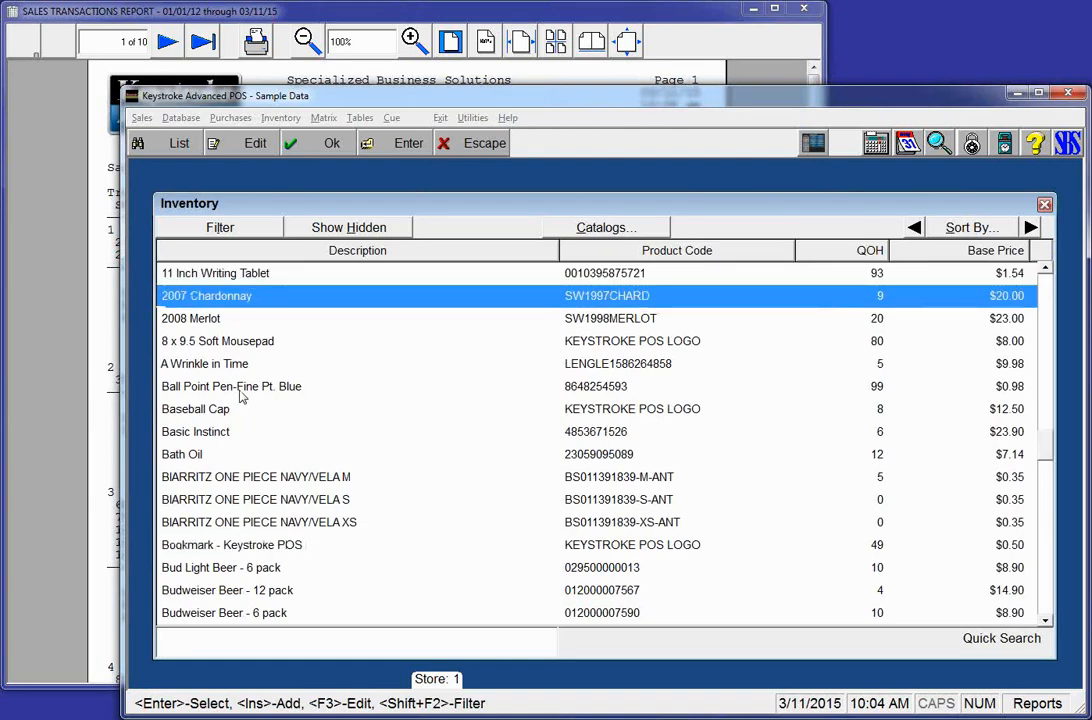
{"action": "key", "text": "Return"}
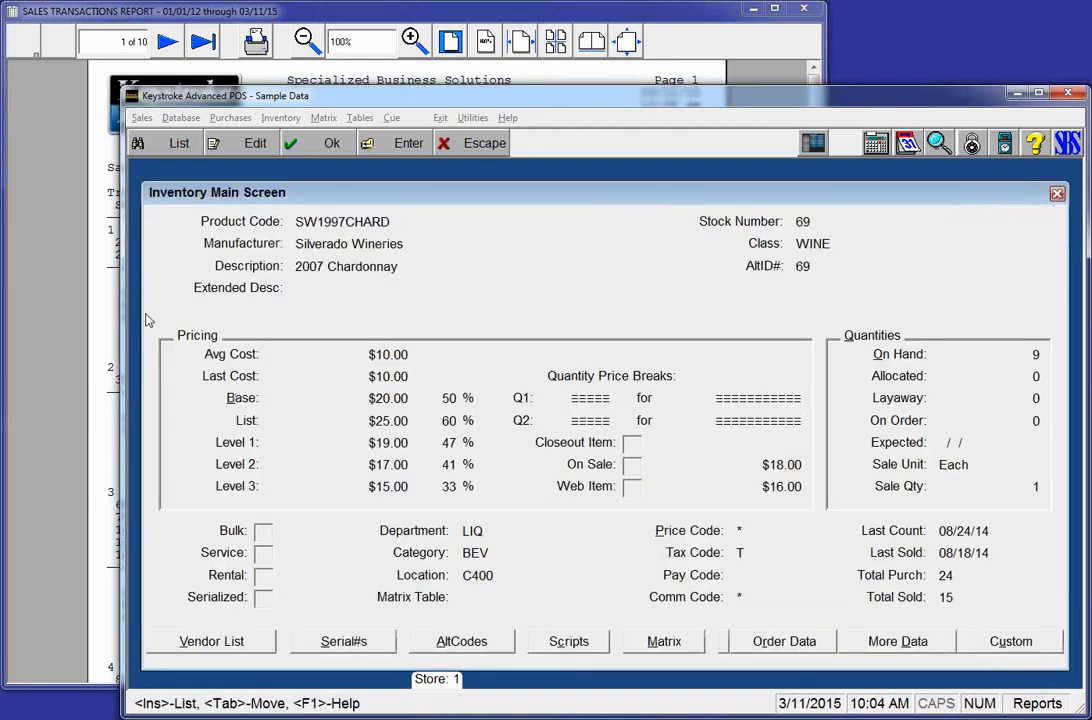
Step: Reopen 2007 Chardonnay from the inventory list, then bring the Sales Transactions Report forward
{"action": "left_click", "coordinate": [40, 305]}
{"action": "left_click", "coordinate": [977, 292]}
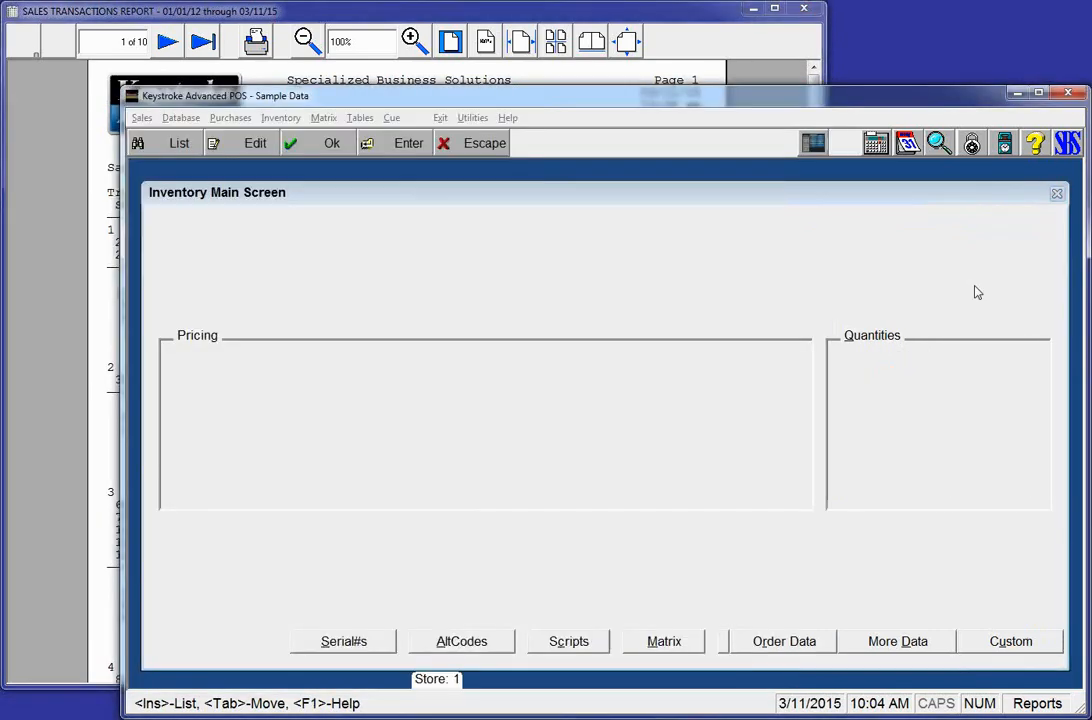
{"action": "key", "text": "Insert"}
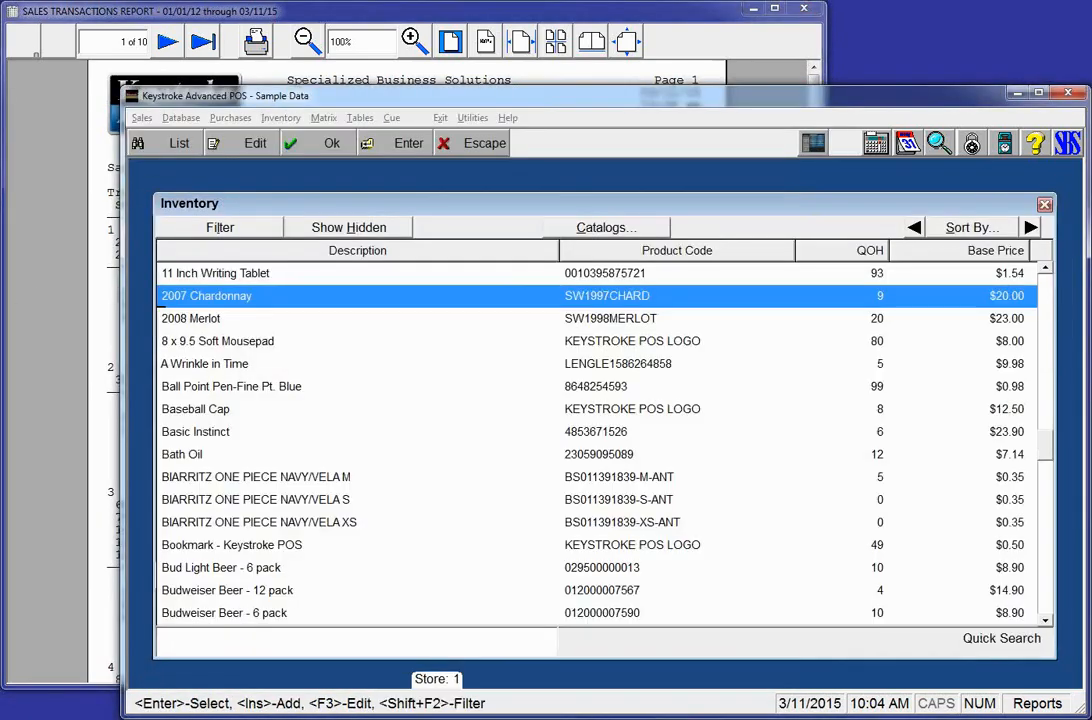
{"action": "key", "text": "Return"}
{"action": "left_click", "coordinate": [68, 297]}
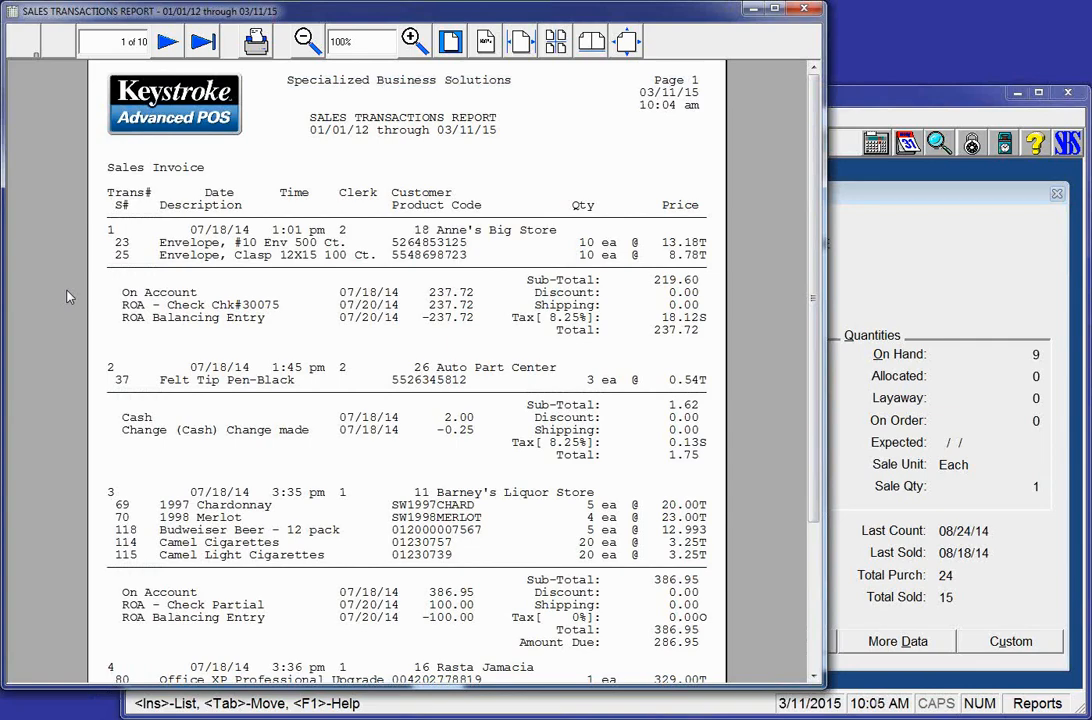
Step: Open 2007 Chardonnay for editing and change its product code to SW2014CHARD
{"action": "left_click", "coordinate": [969, 211]}
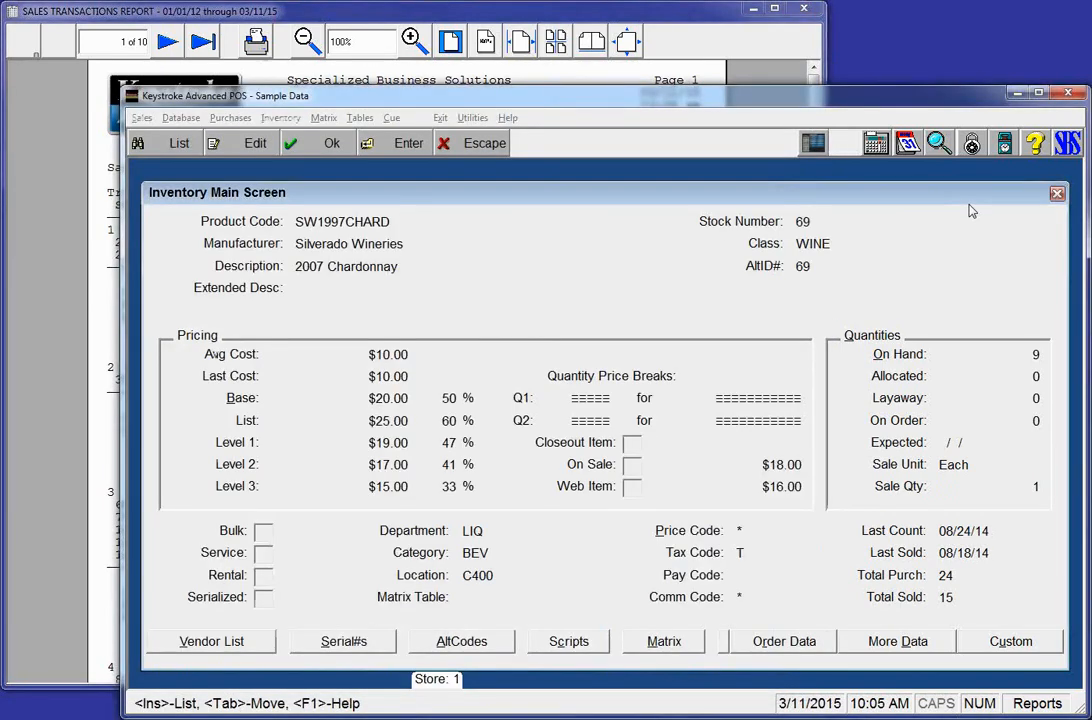
{"action": "key", "text": "Insert"}
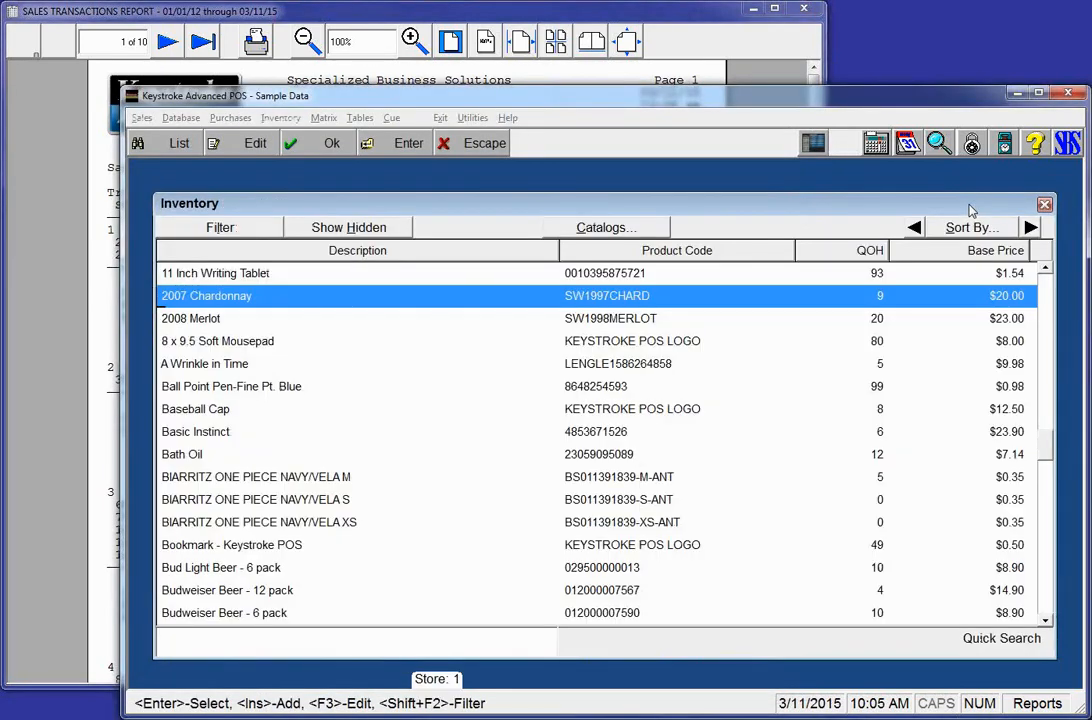
{"action": "key", "text": "Return"}
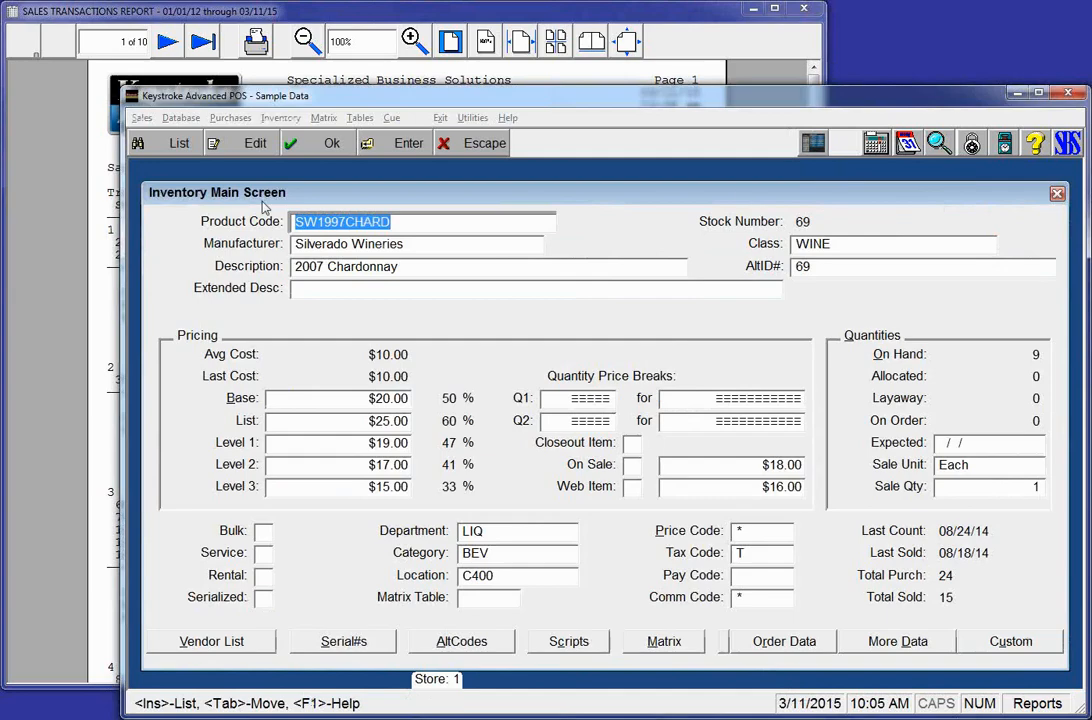
{"action": "left_click", "coordinate": [319, 224]}
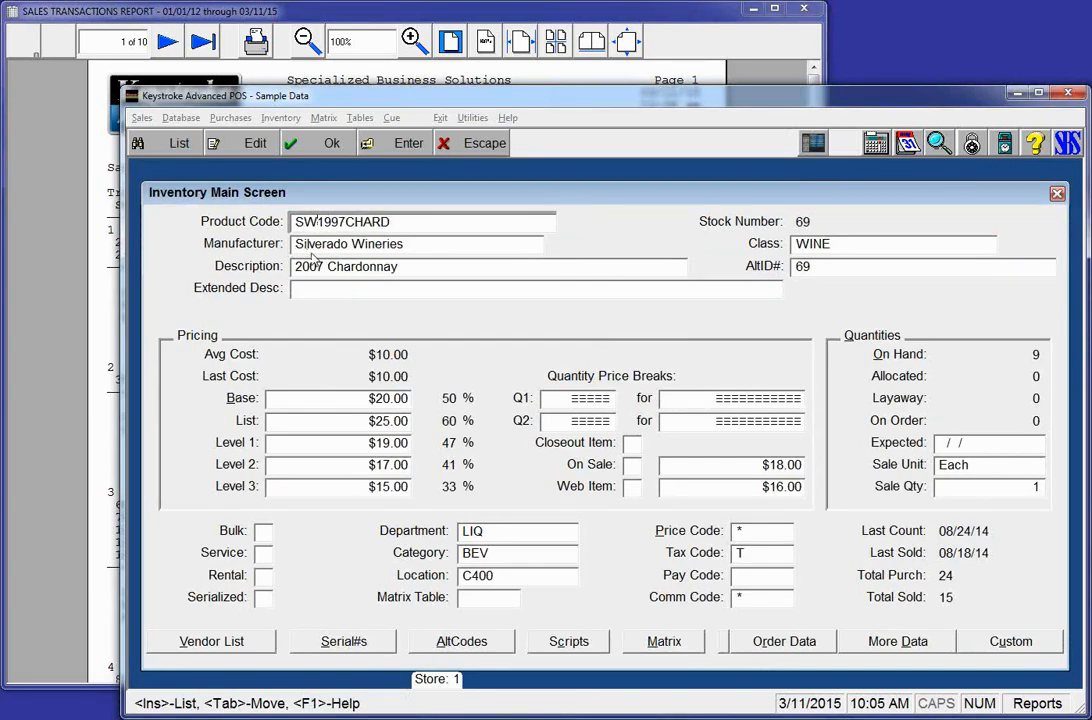
{"action": "key", "text": "Delete"}
{"action": "key", "text": "Delete"}
{"action": "key", "text": "Delete"}
{"action": "key", "text": "Delete"}
{"action": "type", "text": "2014"}
Step: Change the description to 2014 Chardonnay and save the record
{"action": "left_click", "coordinate": [317, 270]}
{"action": "left_click", "coordinate": [317, 270]}
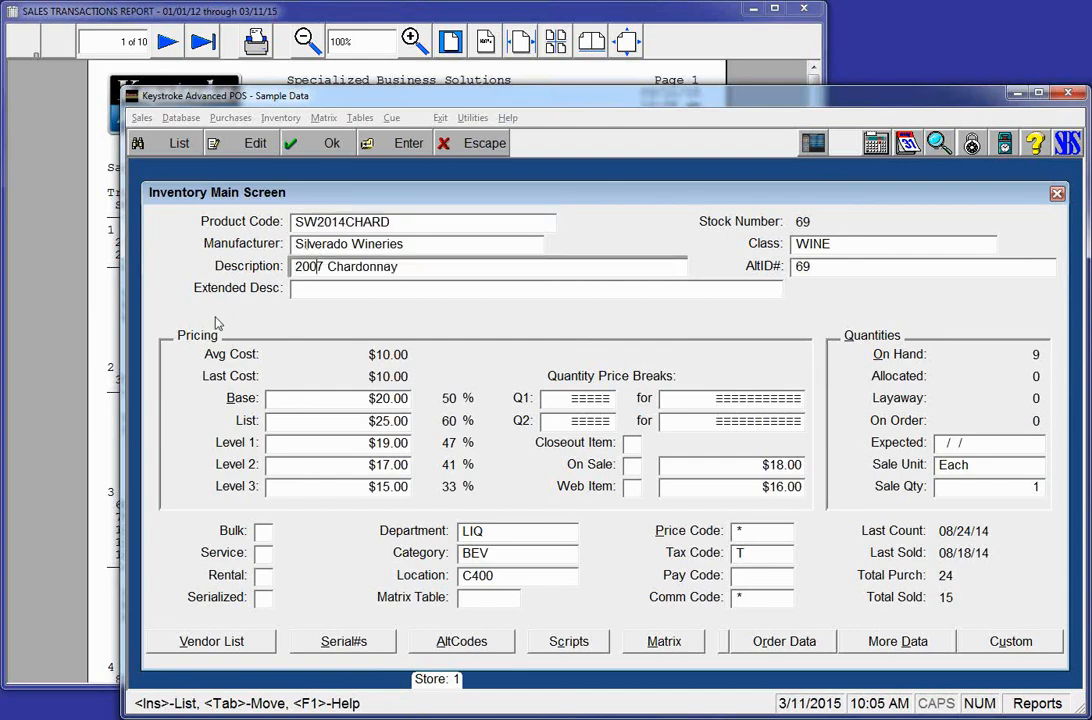
{"action": "key", "text": "Delete"}
{"action": "key", "text": "BackSpace"}
{"action": "type", "text": "14"}
{"action": "key", "text": "Insert"}
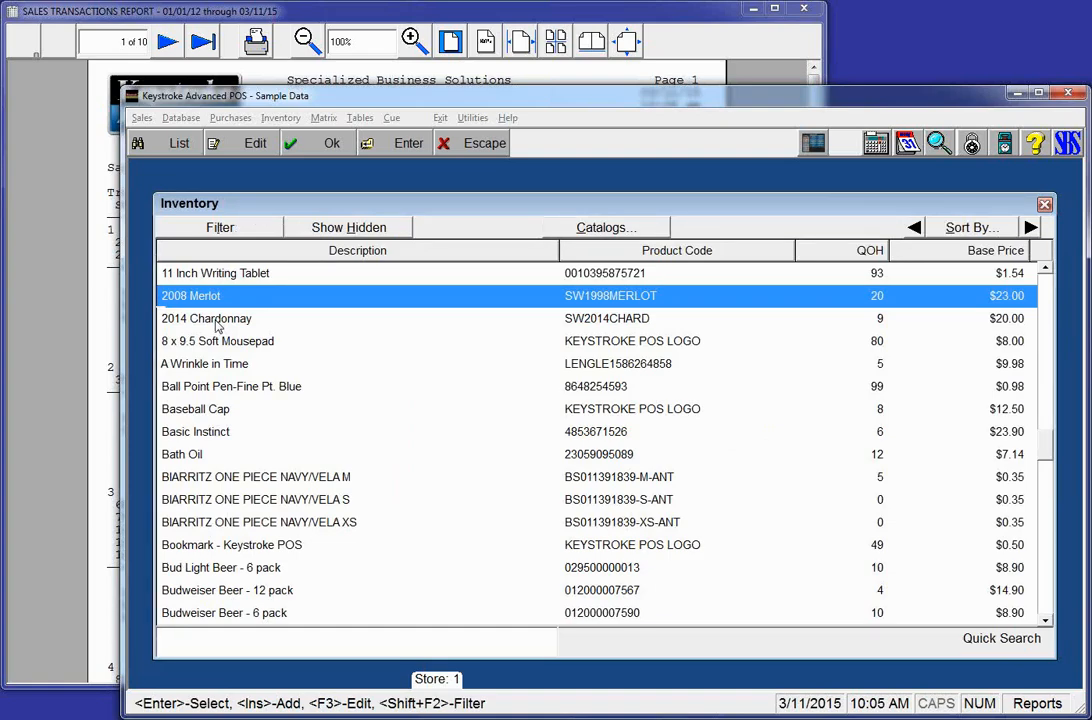
Step: Query the Clerks list, view one clerk's record, then escape back to the main screen
{"action": "key", "text": "Escape"}
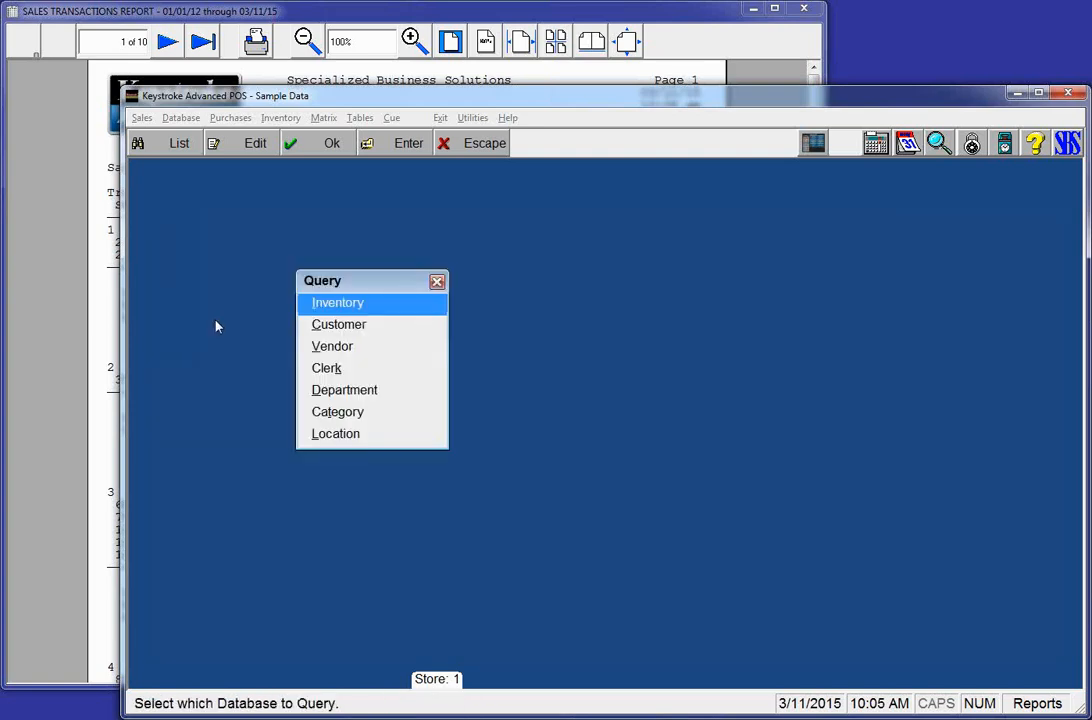
{"action": "key", "text": "Down"}
{"action": "key", "text": "Down"}
{"action": "key", "text": "Down"}
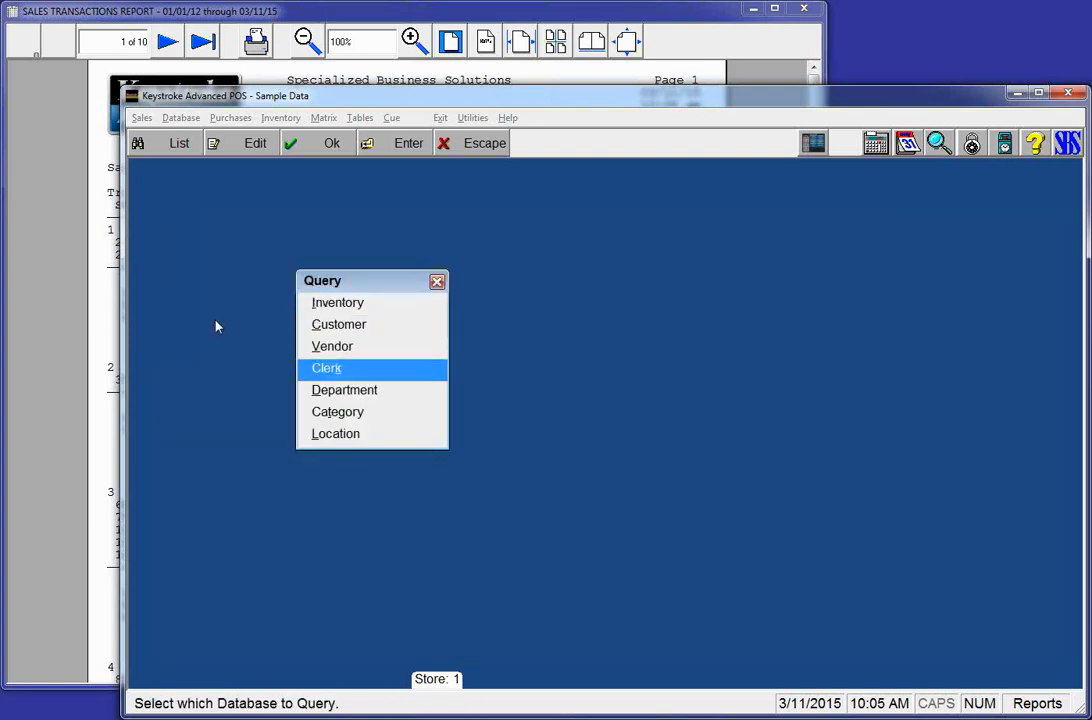
{"action": "key", "text": "Return"}
{"action": "key", "text": "Down"}
{"action": "key", "text": "Down"}
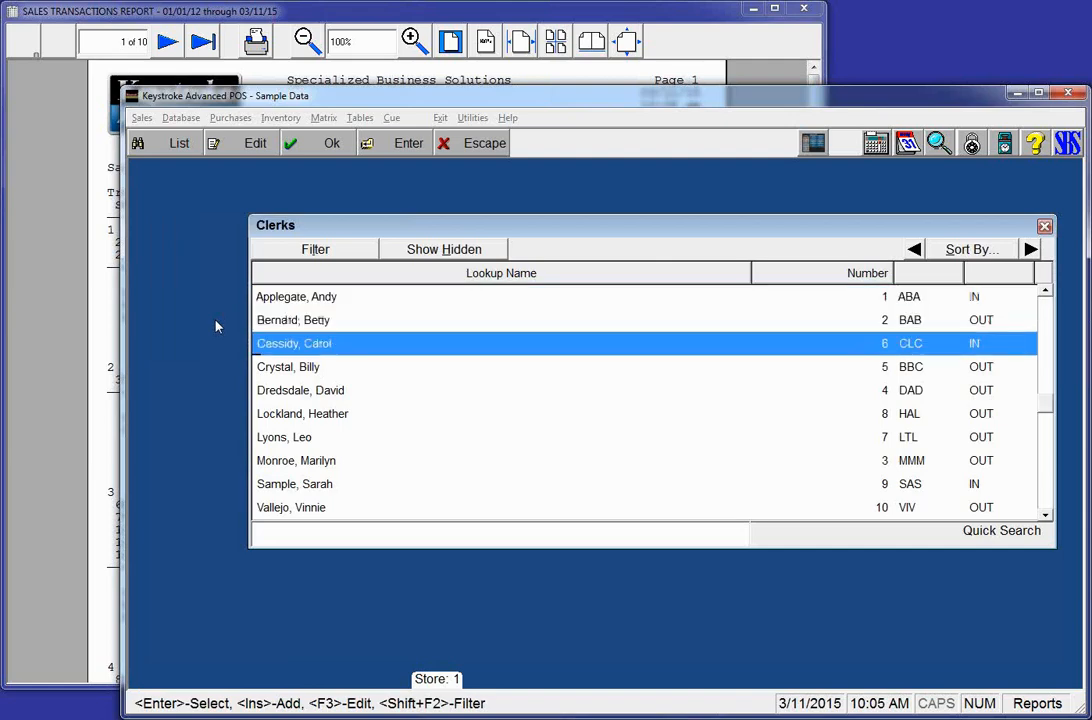
{"action": "key", "text": "Return"}
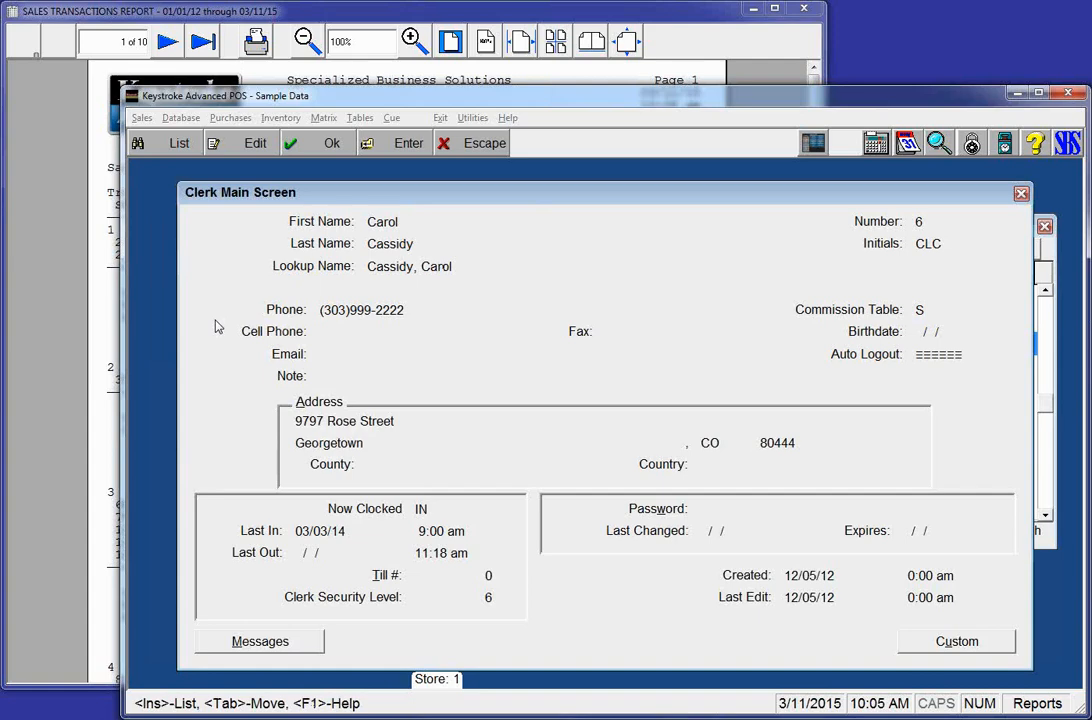
{"action": "key", "text": "Escape"}
{"action": "key", "text": "Escape"}
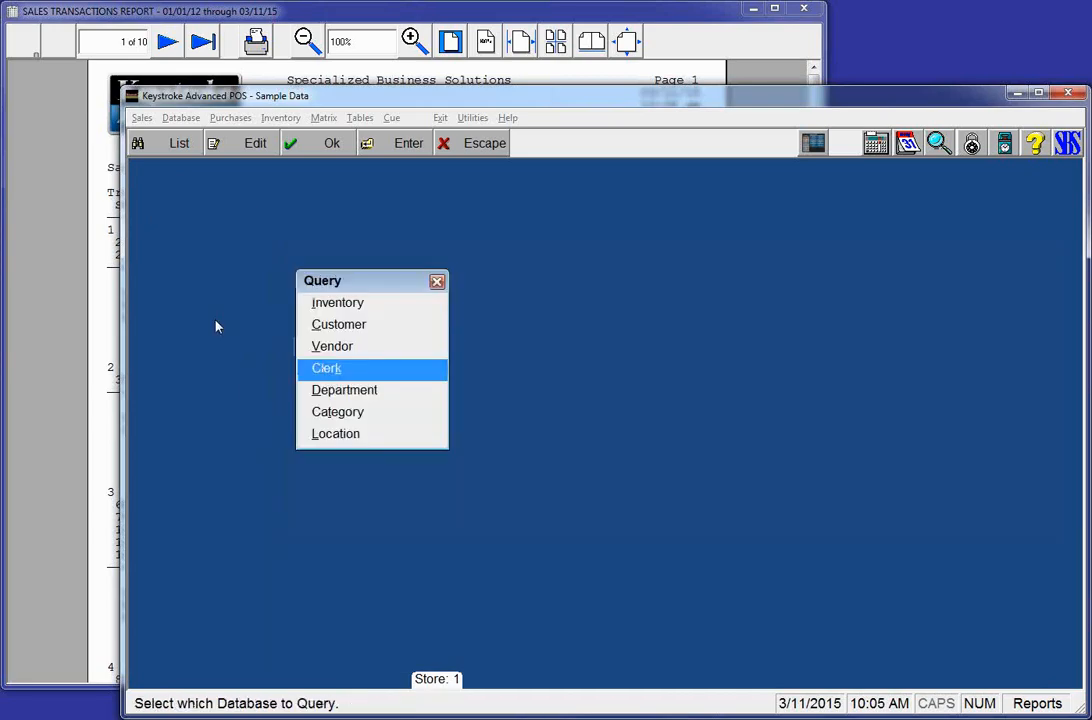
{"action": "key", "text": "Escape"}
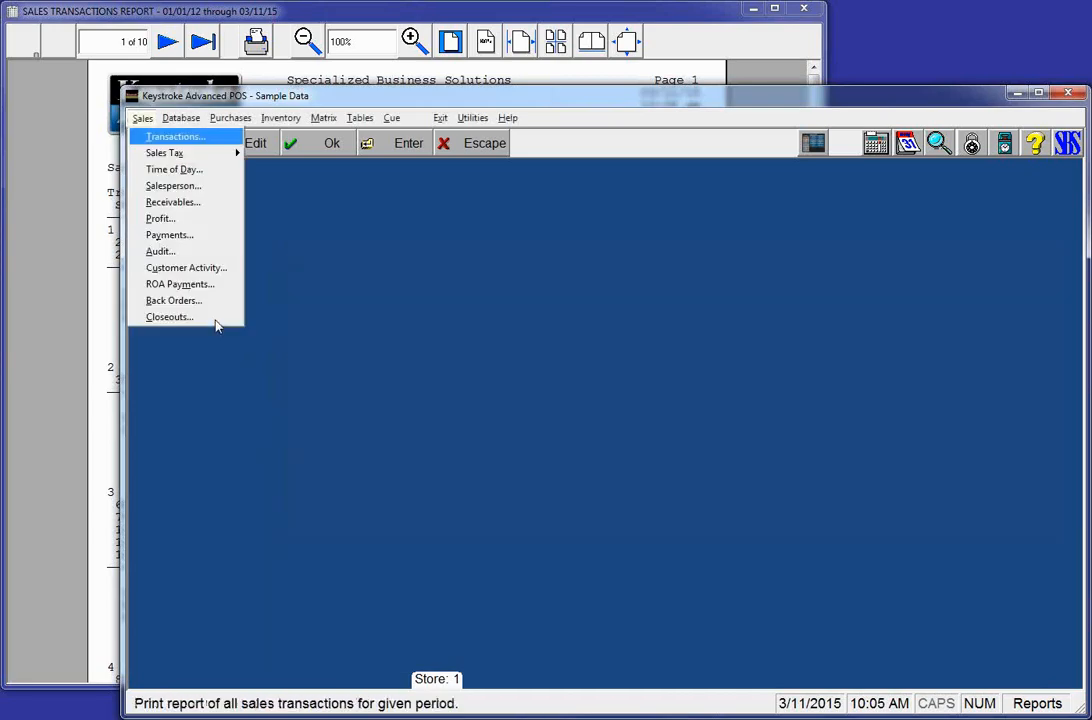
Step: Close the Sales Transactions Report and start purchase order 31 for vendor Cash in Purchase Manager
{"action": "key", "text": "Escape"}
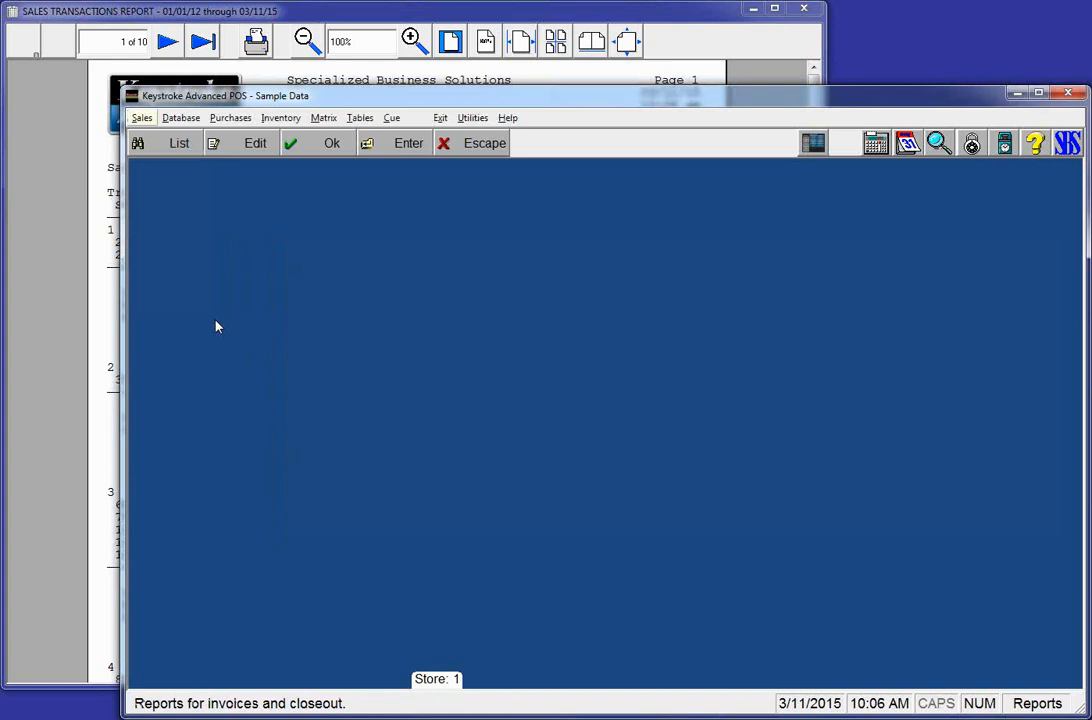
{"action": "left_click", "coordinate": [808, 14]}
{"action": "left_click", "coordinate": [808, 14]}
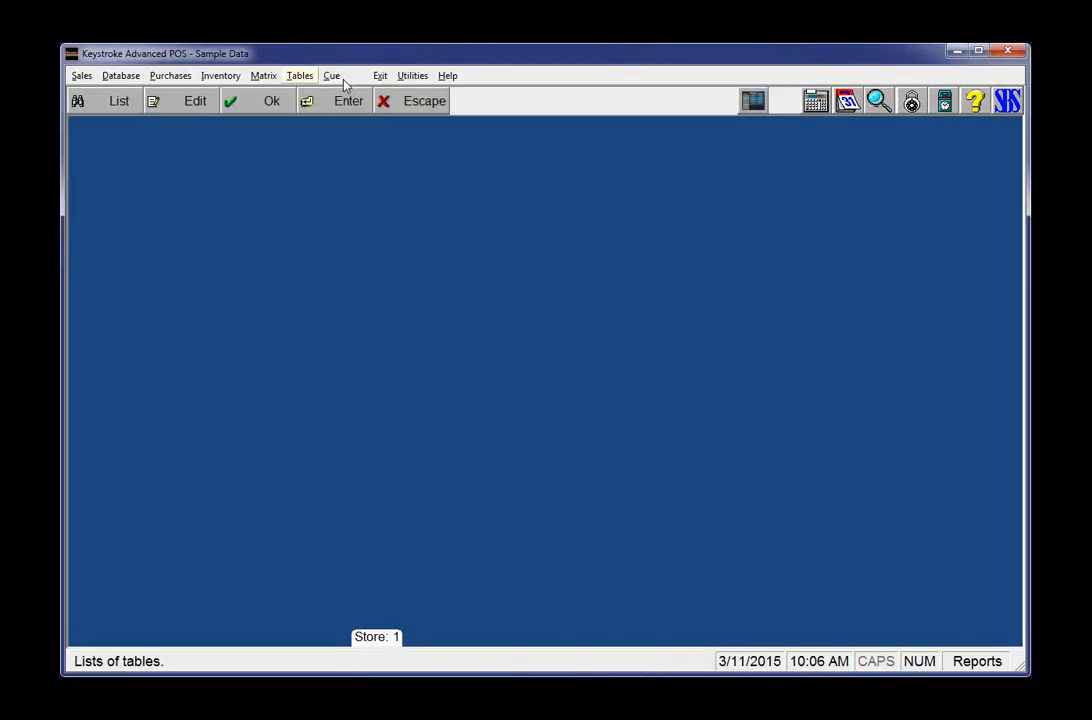
{"action": "left_click", "coordinate": [441, 117]}
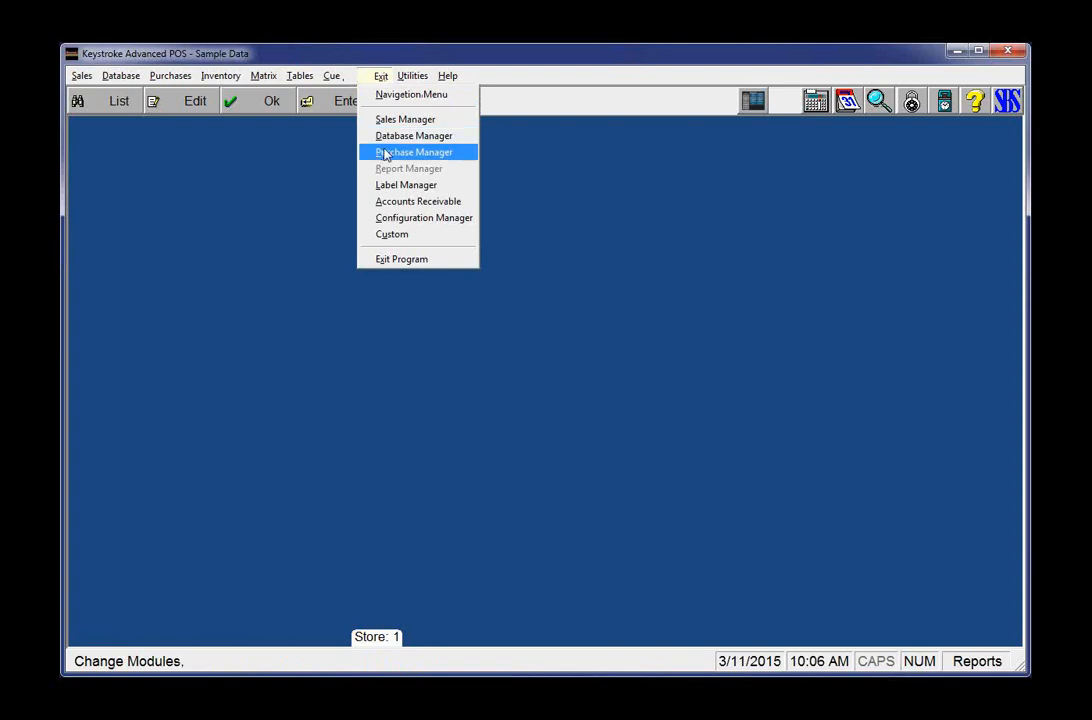
{"action": "left_click", "coordinate": [383, 152]}
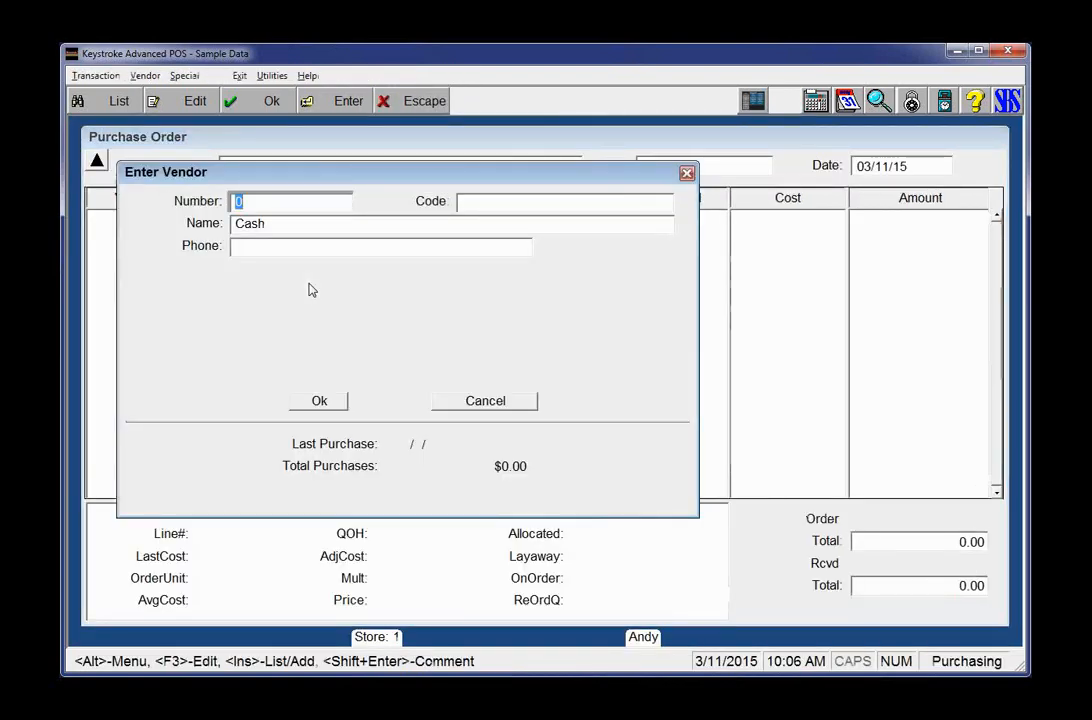
{"action": "key", "text": "Return"}
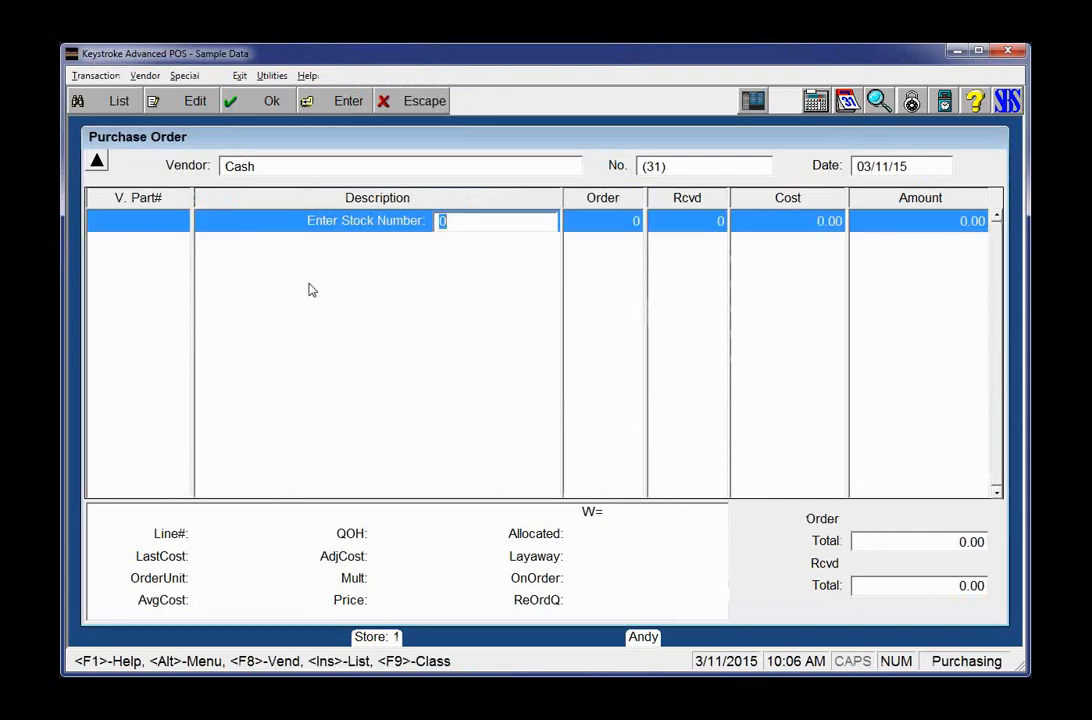
Step: Browse inventory, cancel a new item, then display previous purchase order 30A from Discount Computer Brokers
{"action": "key", "text": "Return"}
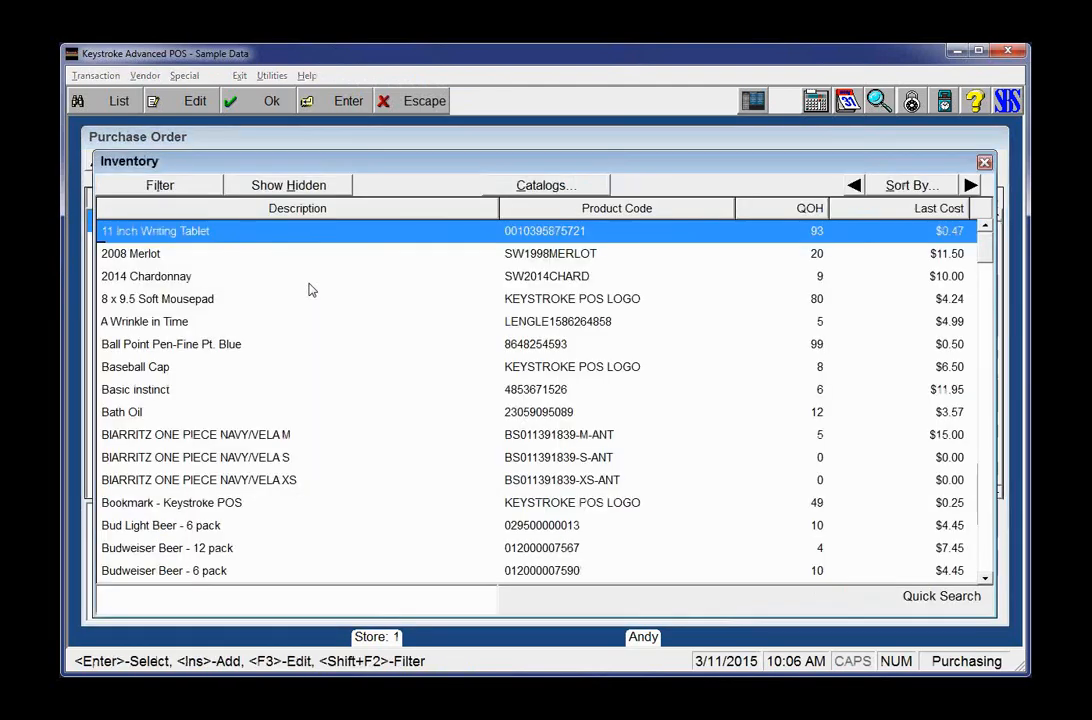
{"action": "key", "text": "Down"}
{"action": "key", "text": "Down"}
{"action": "key", "text": "Down"}
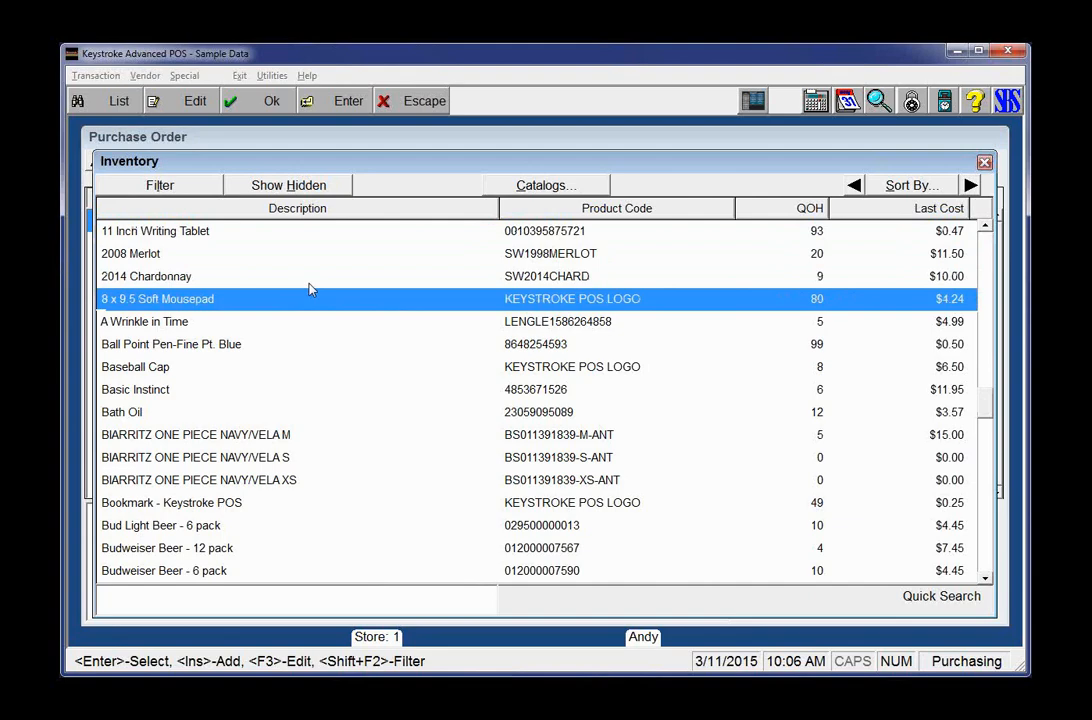
{"action": "key", "text": "Insert"}
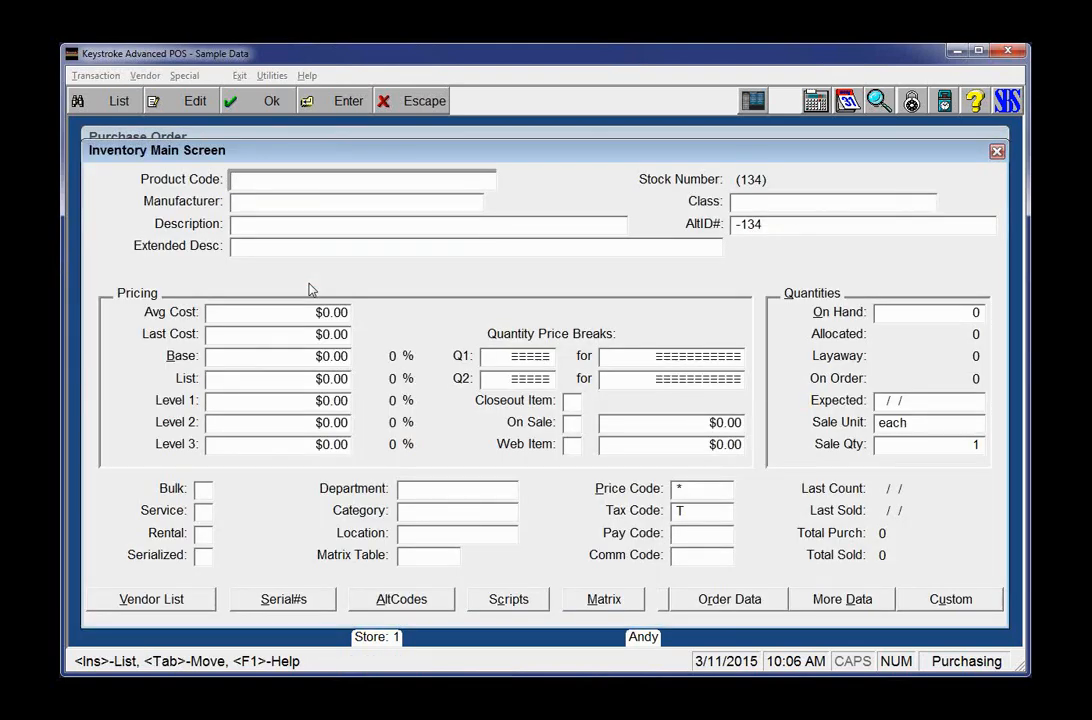
{"action": "key", "text": "Escape"}
{"action": "key", "text": "Escape"}
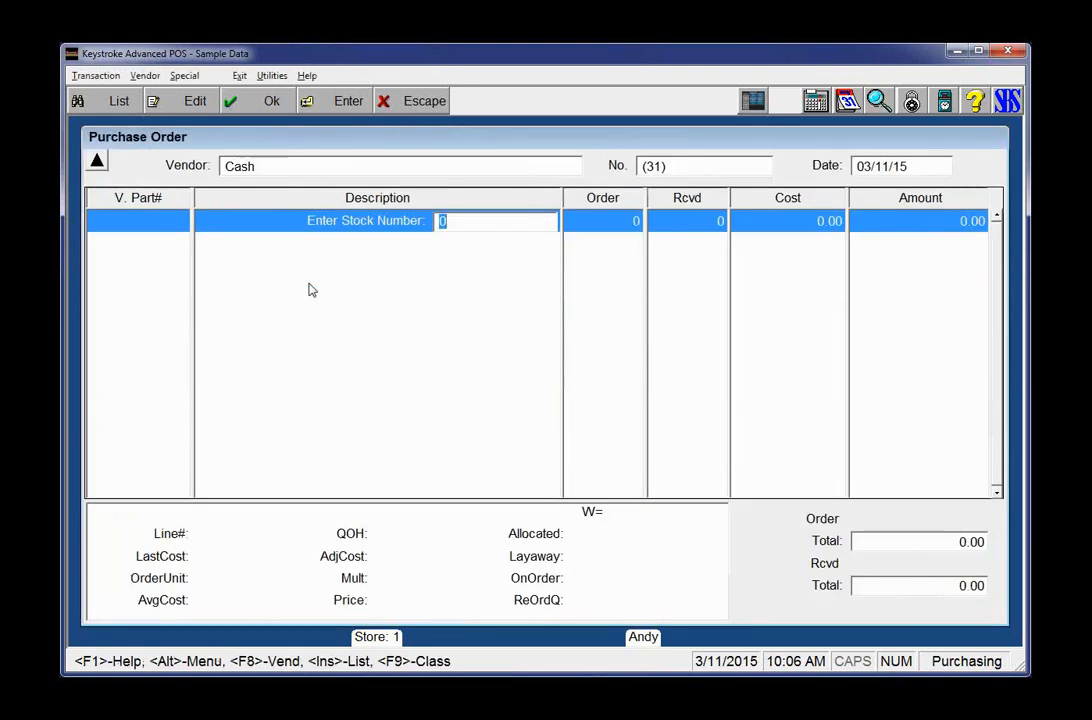
{"action": "key", "text": "Page_Up"}
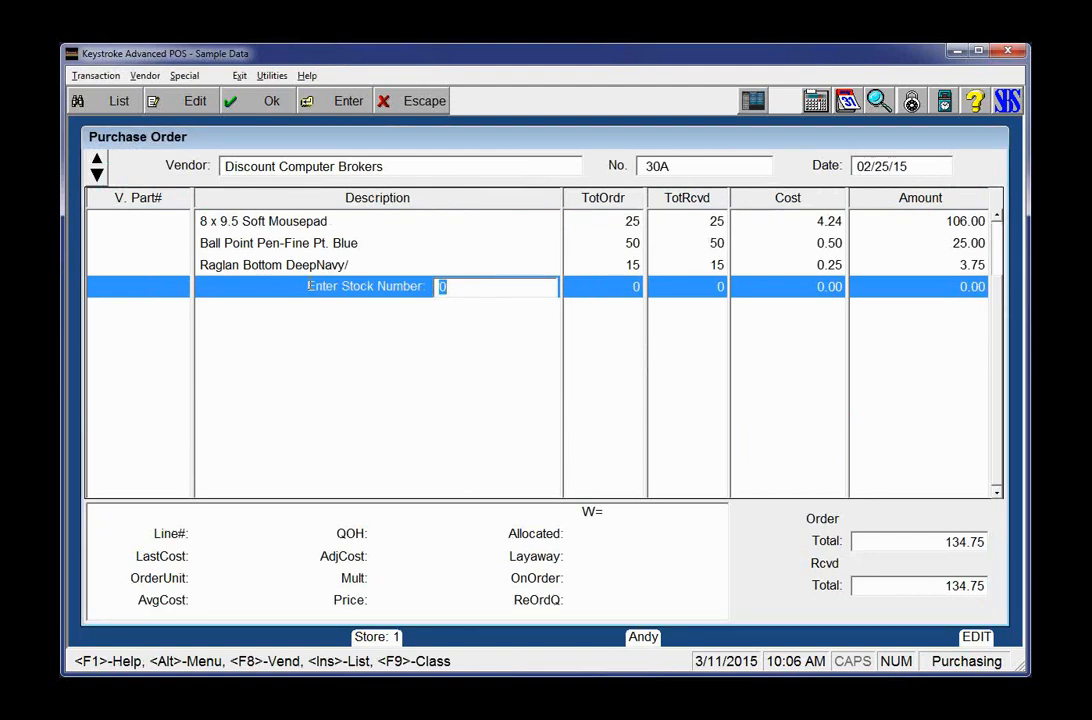
Step: Add new inventory item 134, Ball Pt Pen - Red, then return to order 30A's query list
{"action": "key", "text": "ctrl+q"}
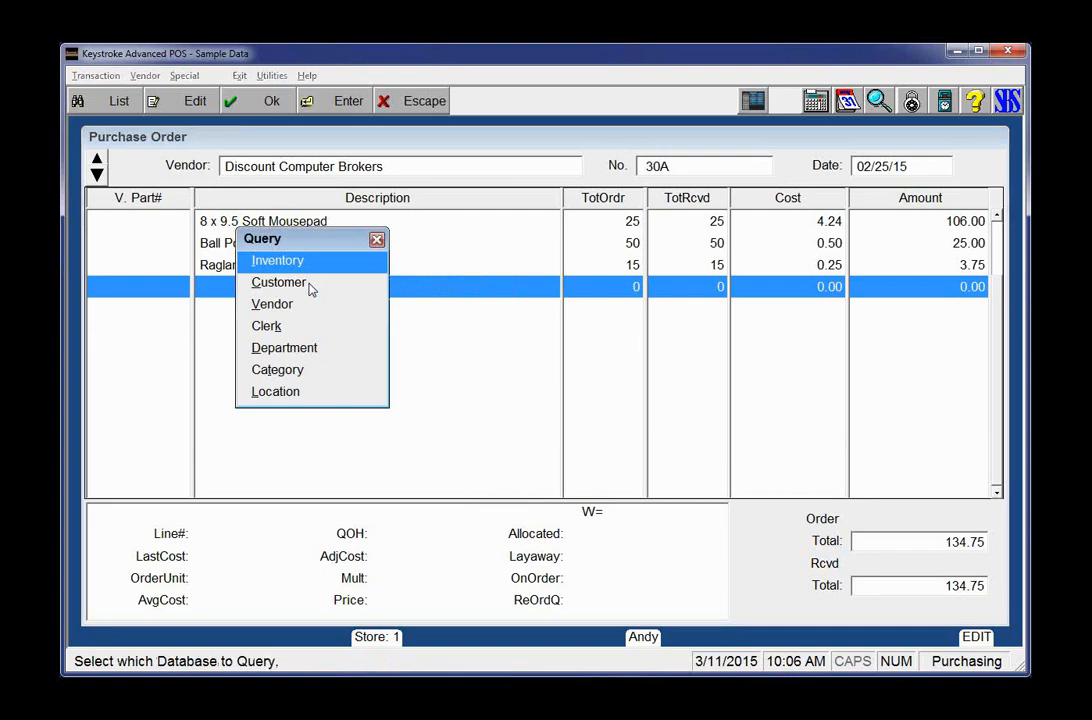
{"action": "key", "text": "Return"}
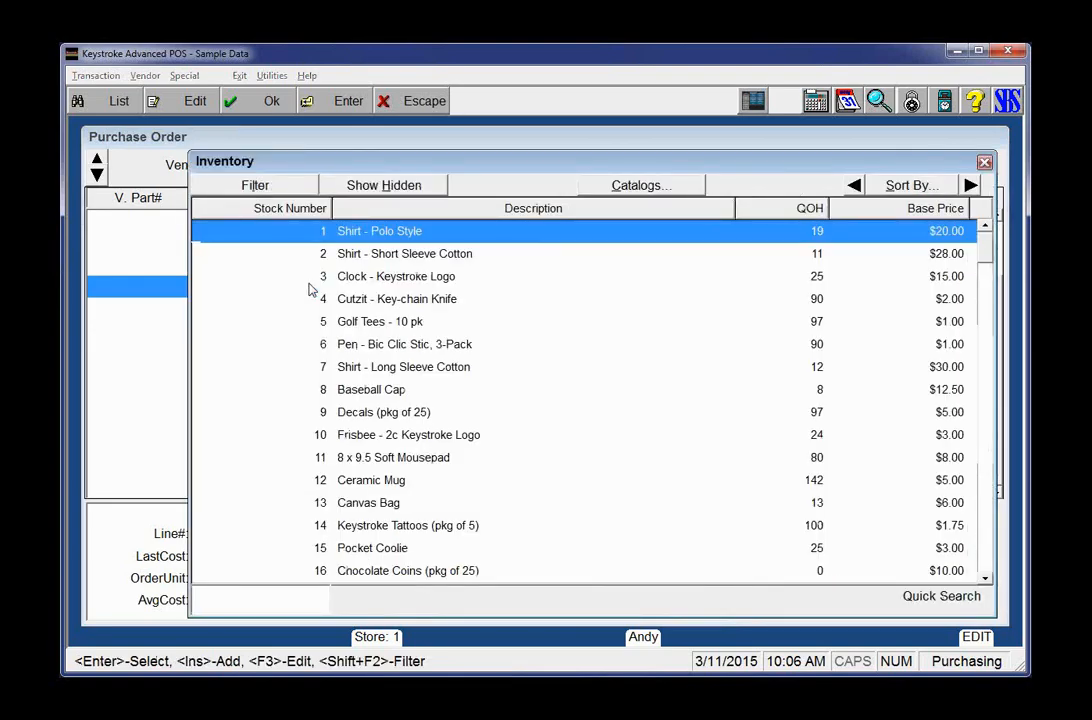
{"action": "key", "text": "Return"}
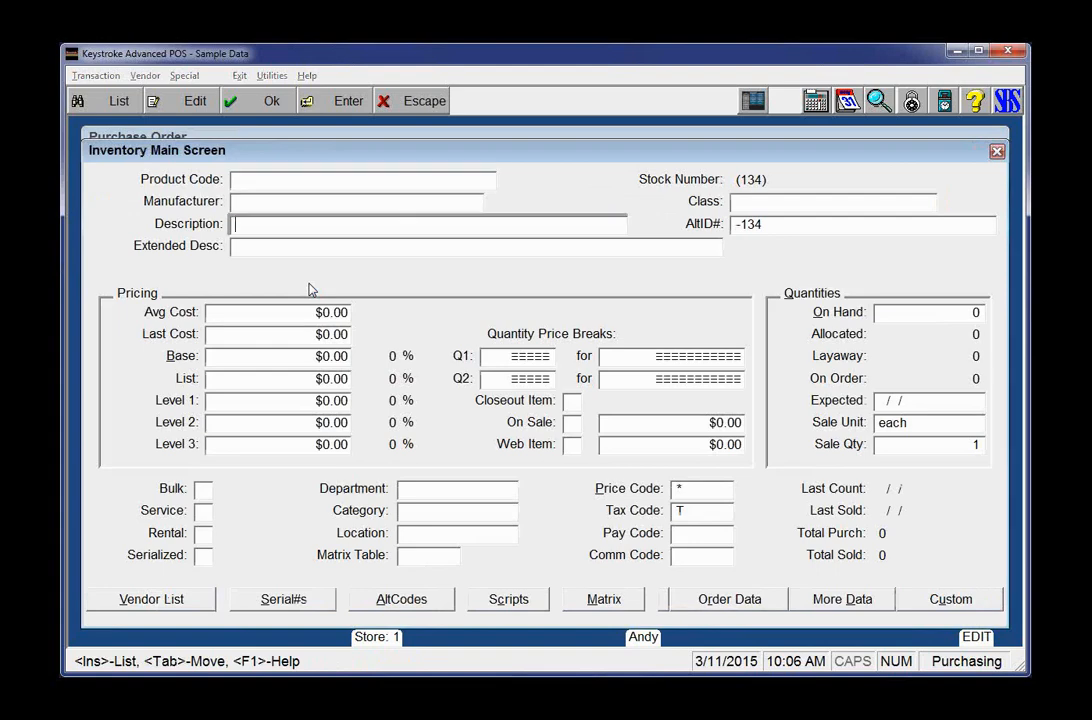
{"action": "type", "text": "Ball Pt Pen - Red"}
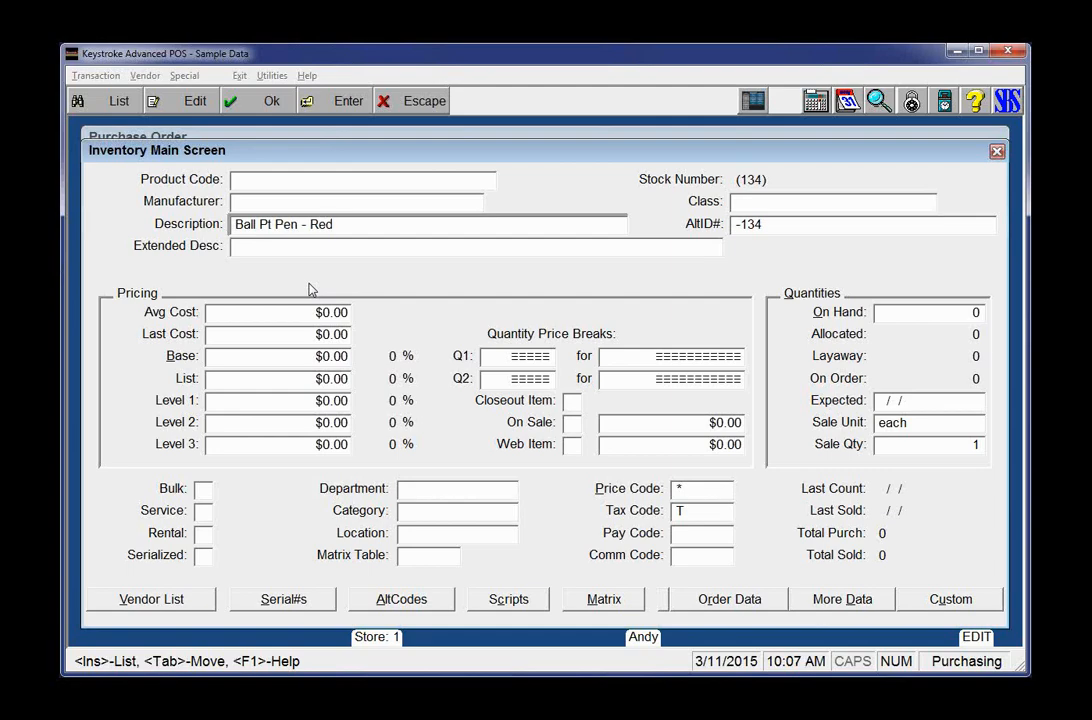
{"action": "key", "text": "F10"}
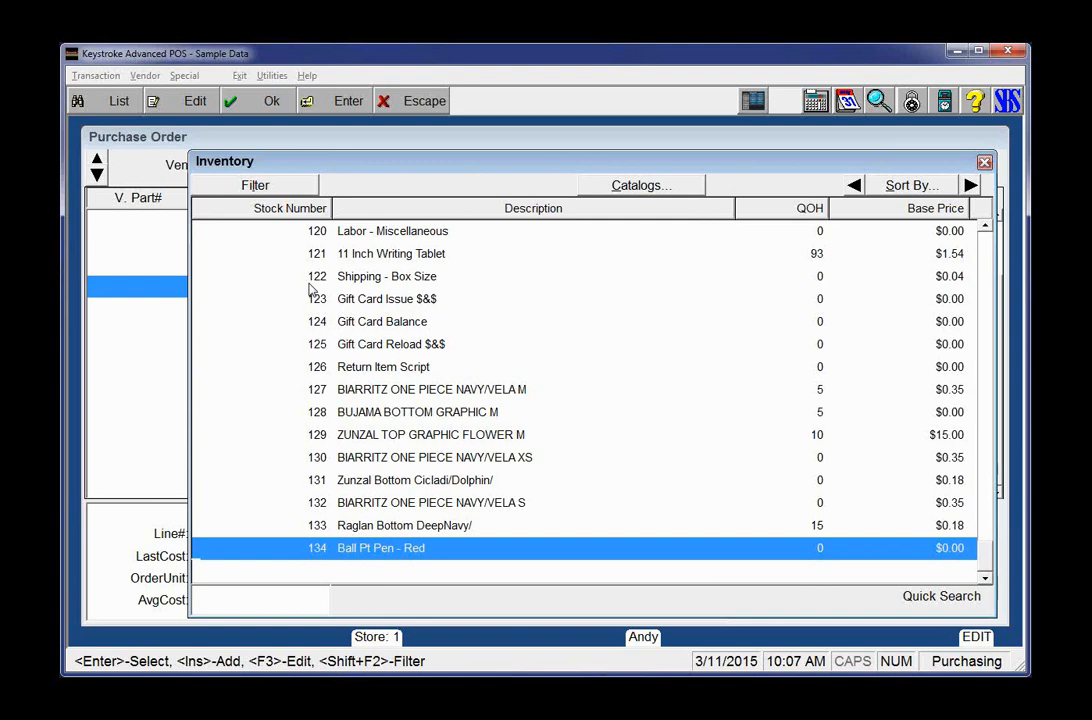
{"action": "key", "text": "Escape"}
{"action": "key", "text": "Escape"}
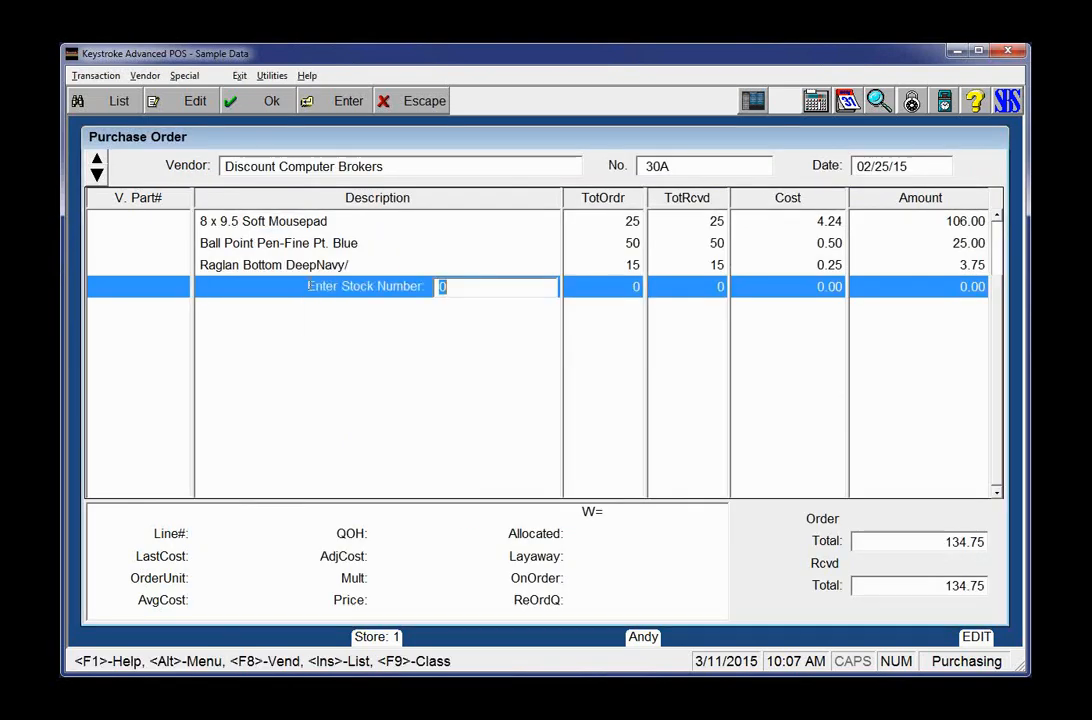
{"action": "key", "text": "Insert"}
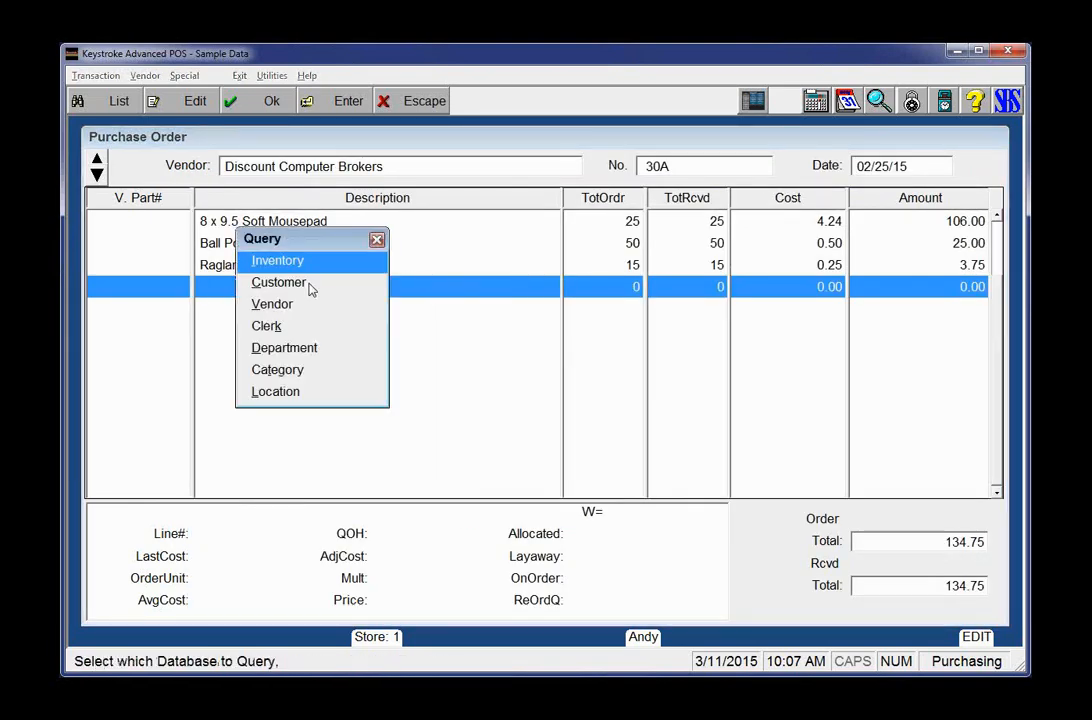
Step: Create customer 30 with a customer code, first name and last name, save it, and close the list
{"action": "left_click", "coordinate": [311, 289]}
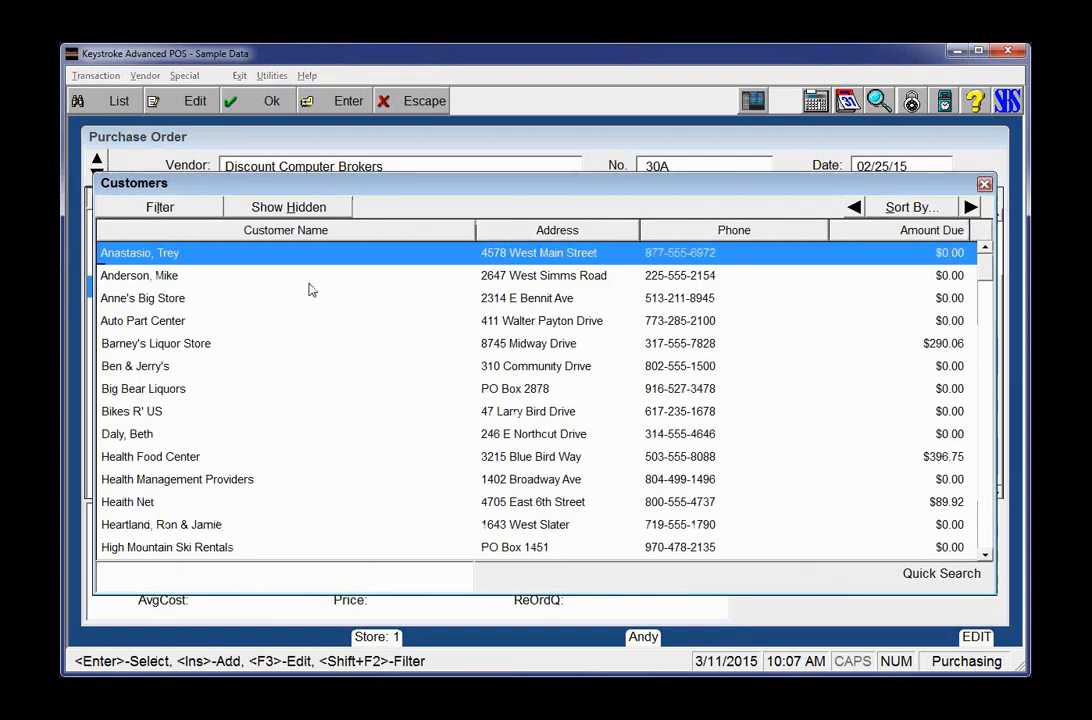
{"action": "key", "text": "Insert"}
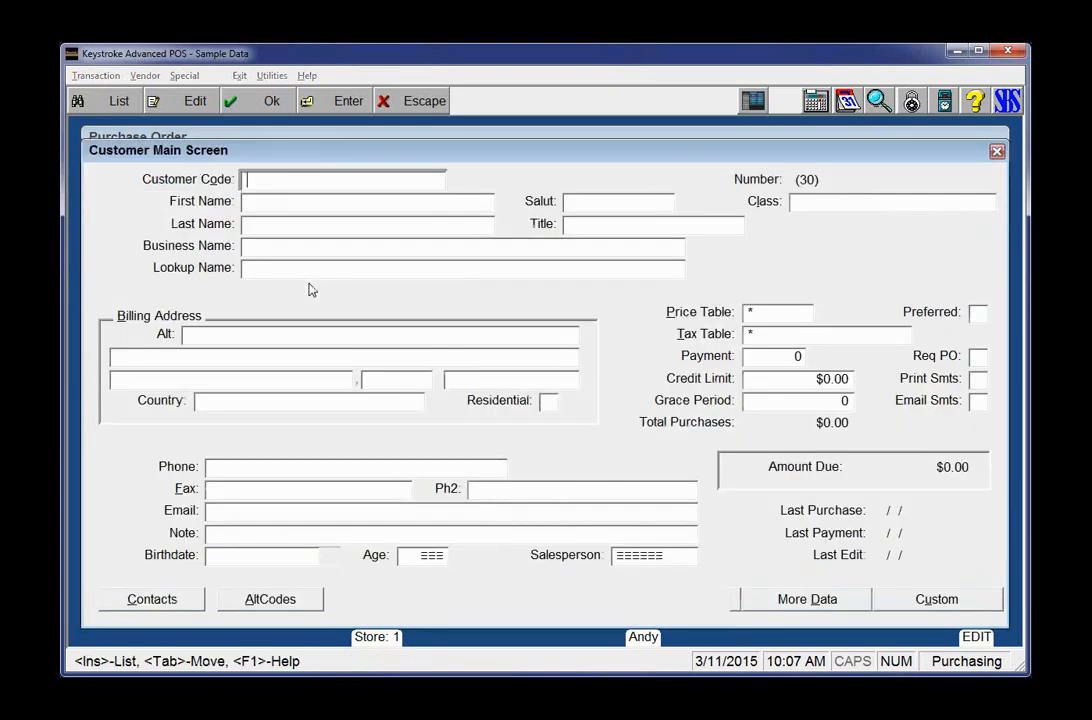
{"action": "type", "text": "RANDY S"}
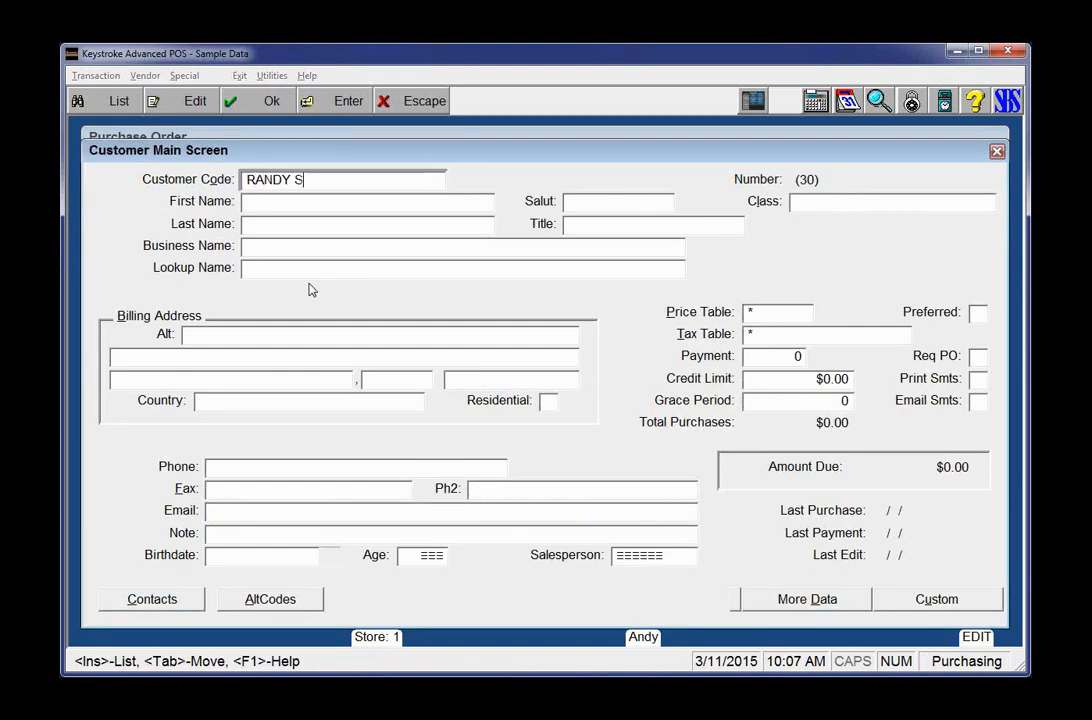
{"action": "key", "text": "BackSpace"}
{"action": "key", "text": "BackSpace"}
{"action": "key", "text": "Tab"}
{"action": "key", "text": "Tab"}
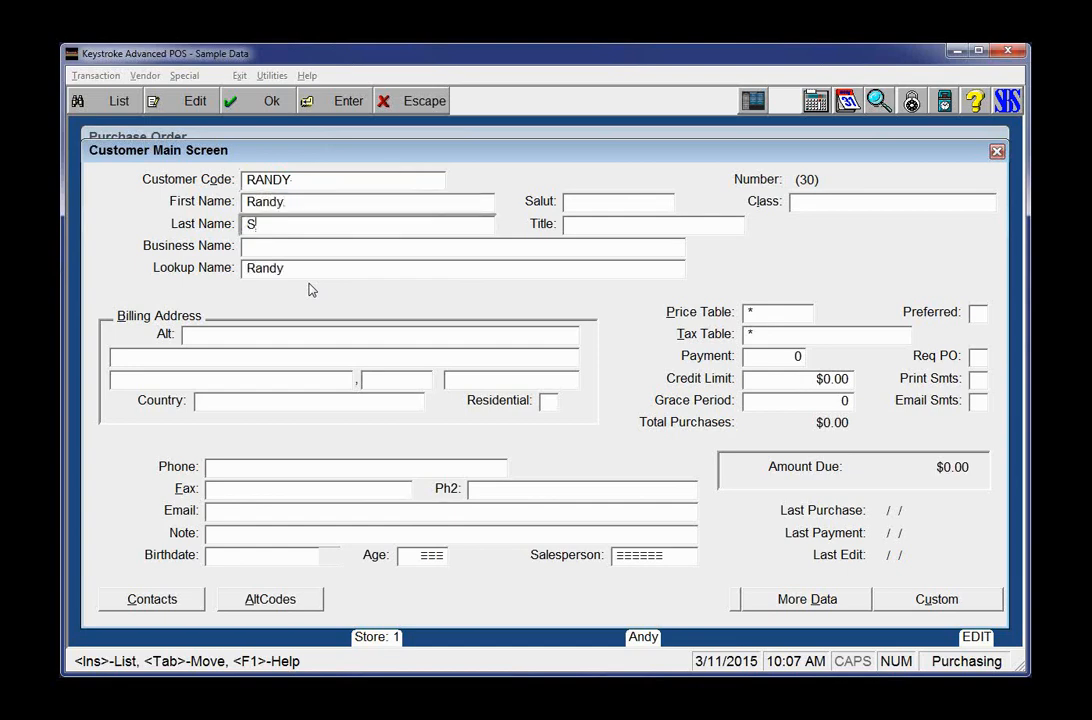
{"action": "key", "text": "ctrl+Return"}
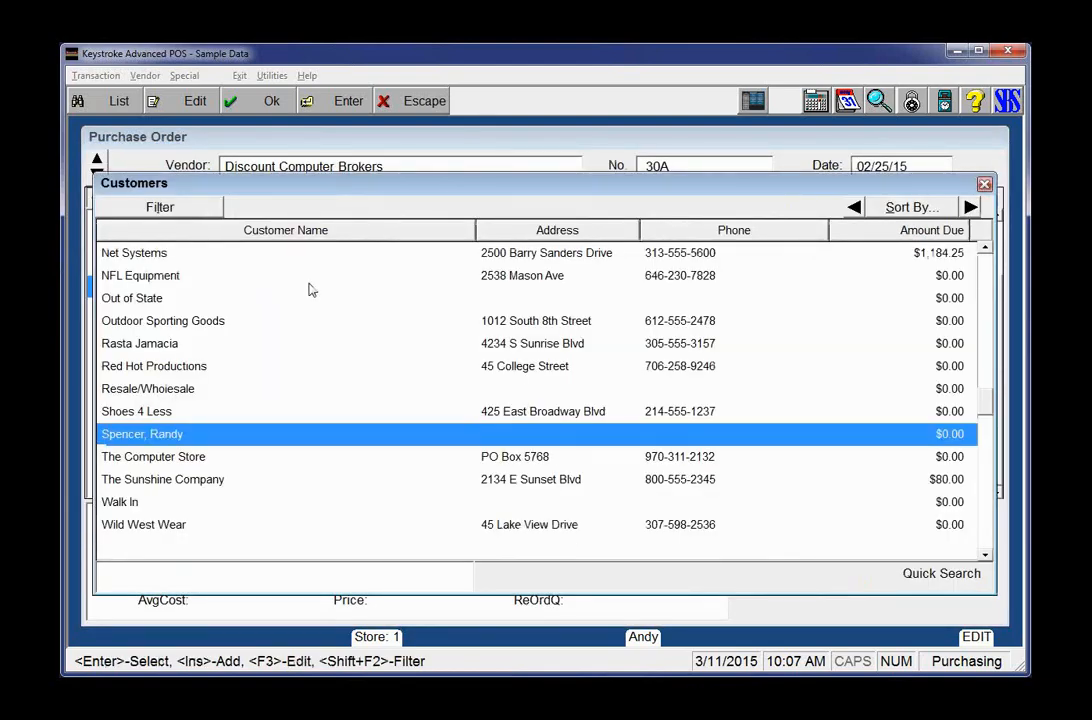
{"action": "key", "text": "Escape"}
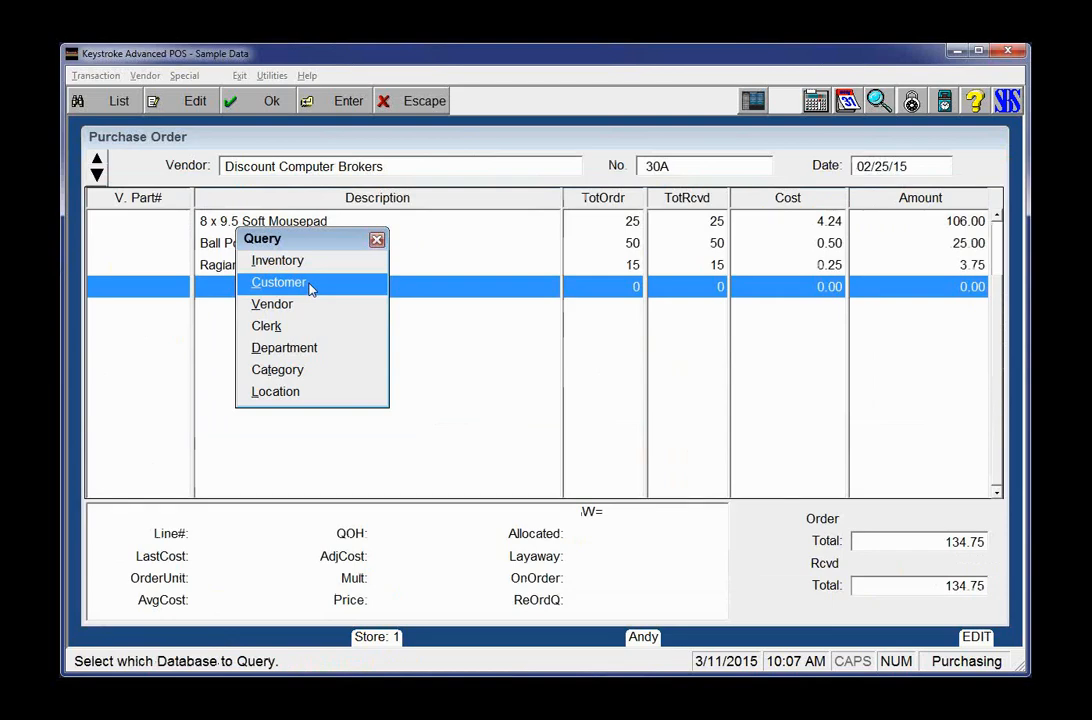
Step: Close the query list, then advance the presentation to the next slide
{"action": "key", "text": "Escape"}
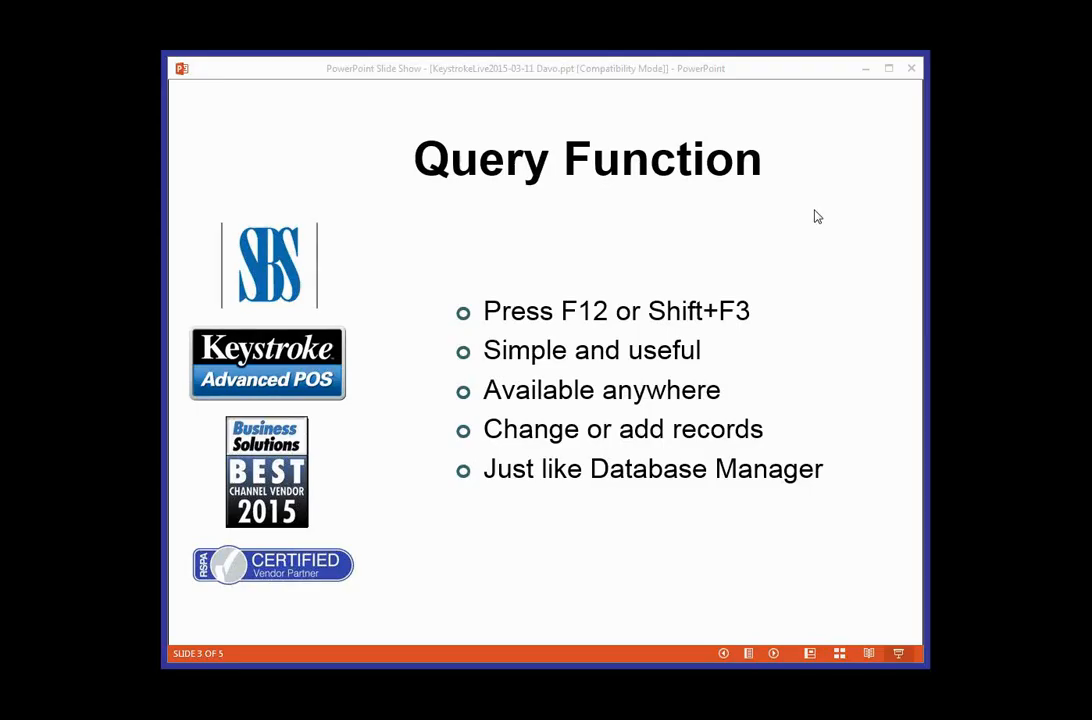
{"action": "left_click", "coordinate": [817, 215]}
{"action": "key", "text": "Right"}
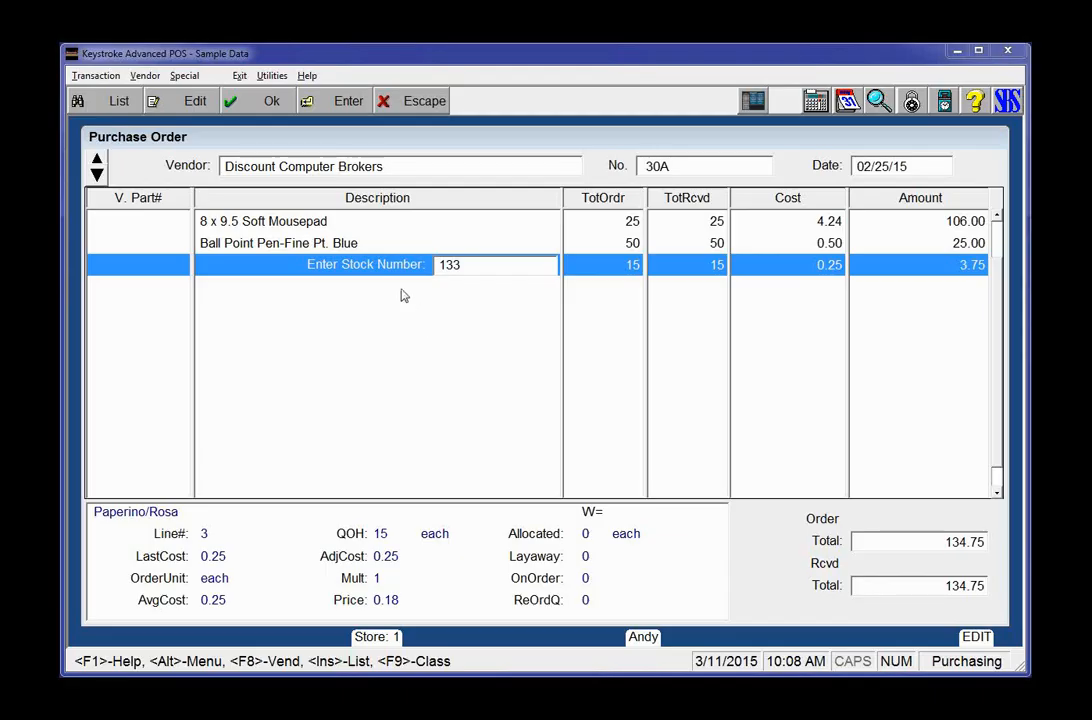
Step: Add the comment 'Available on 03/11/15' to the stock 133 Raglan Bottom line and save it
{"action": "left_click", "coordinate": [398, 264]}
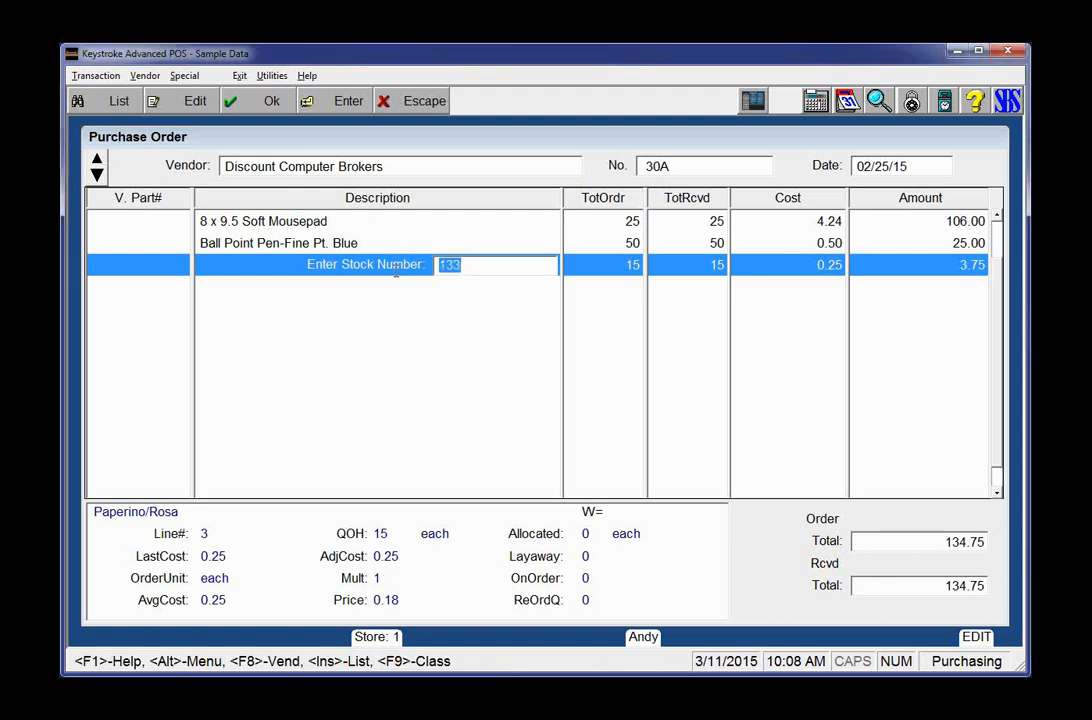
{"action": "key", "text": "Return"}
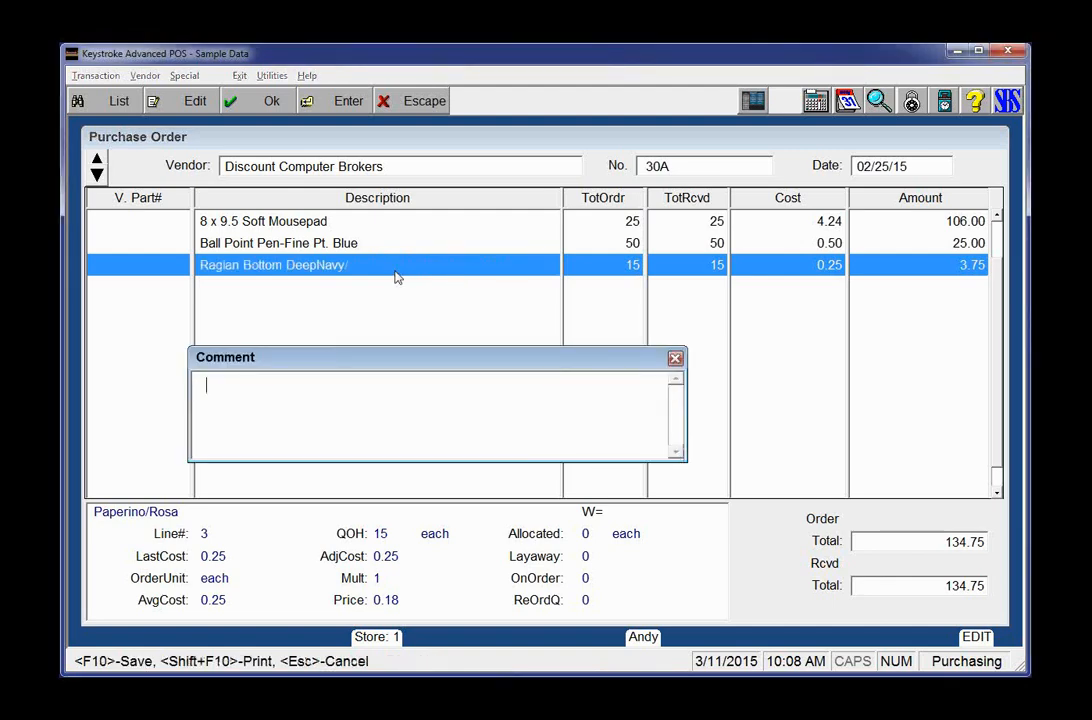
{"action": "type", "text": "Available on"}
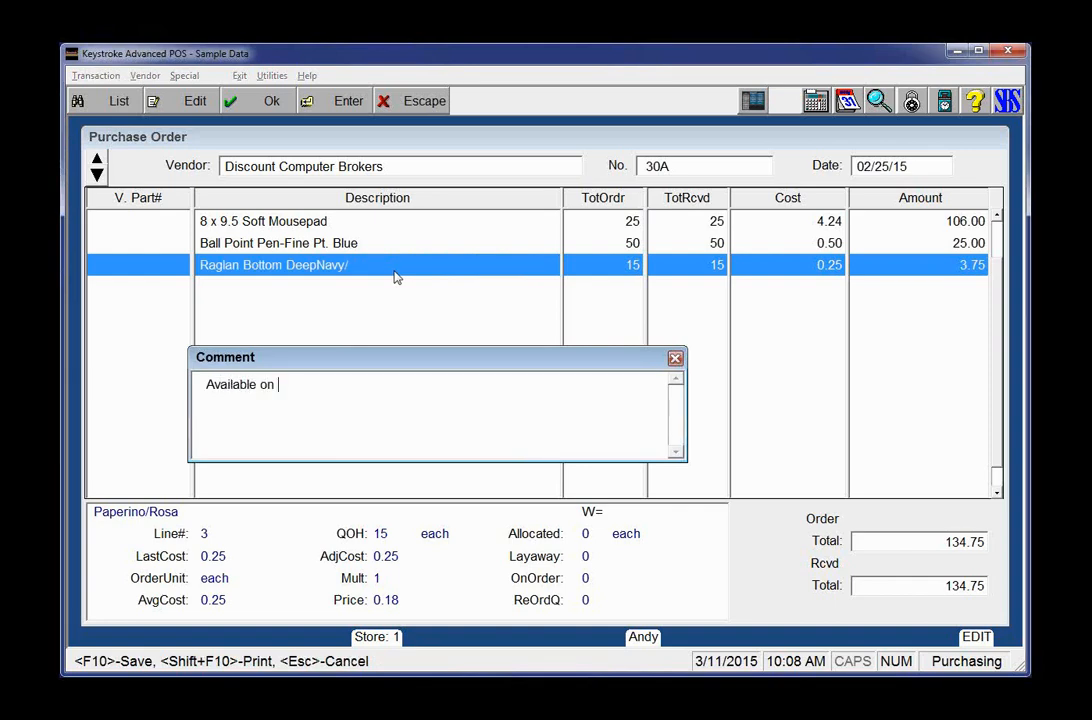
{"action": "key", "text": "ctrl+d"}
{"action": "key", "text": "F10"}
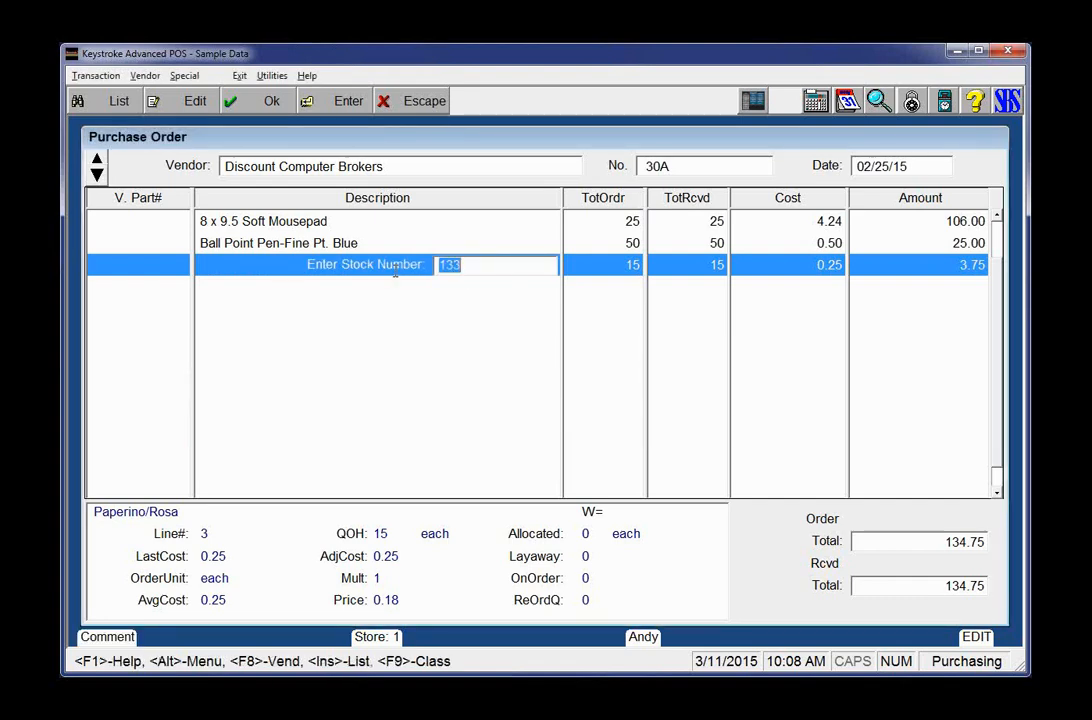
{"action": "key", "text": "alt+x"}
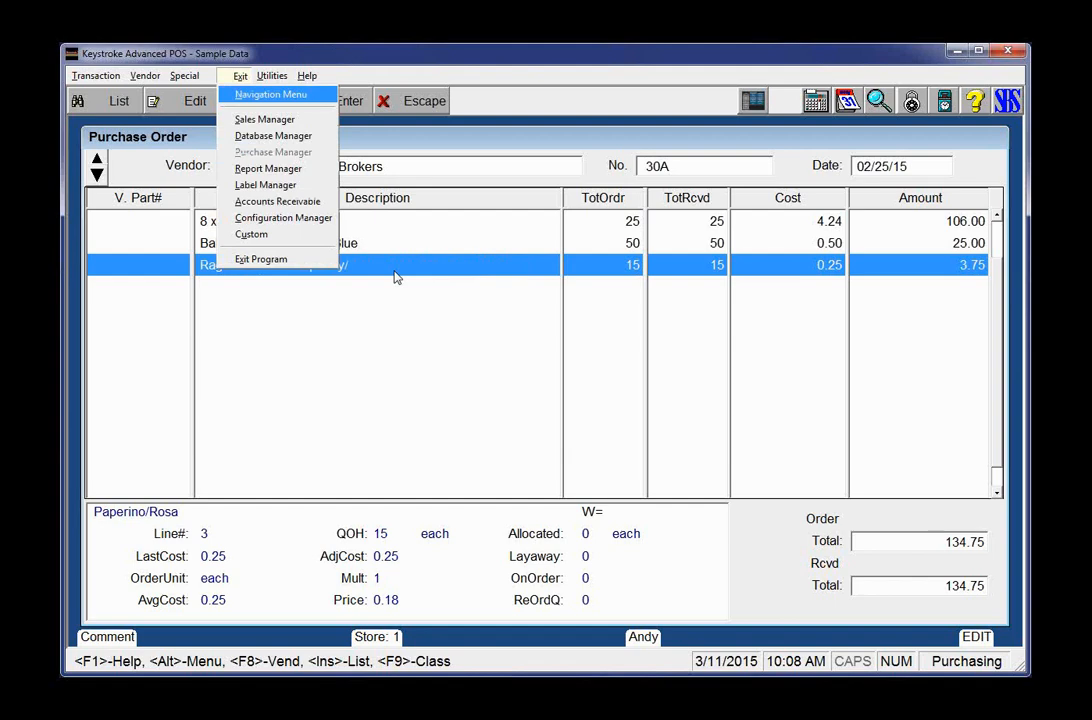
Step: Discard the purchase order changes and start the Sales Transactions report with default settings
{"action": "key", "text": "Return"}
{"action": "key", "text": "Return"}
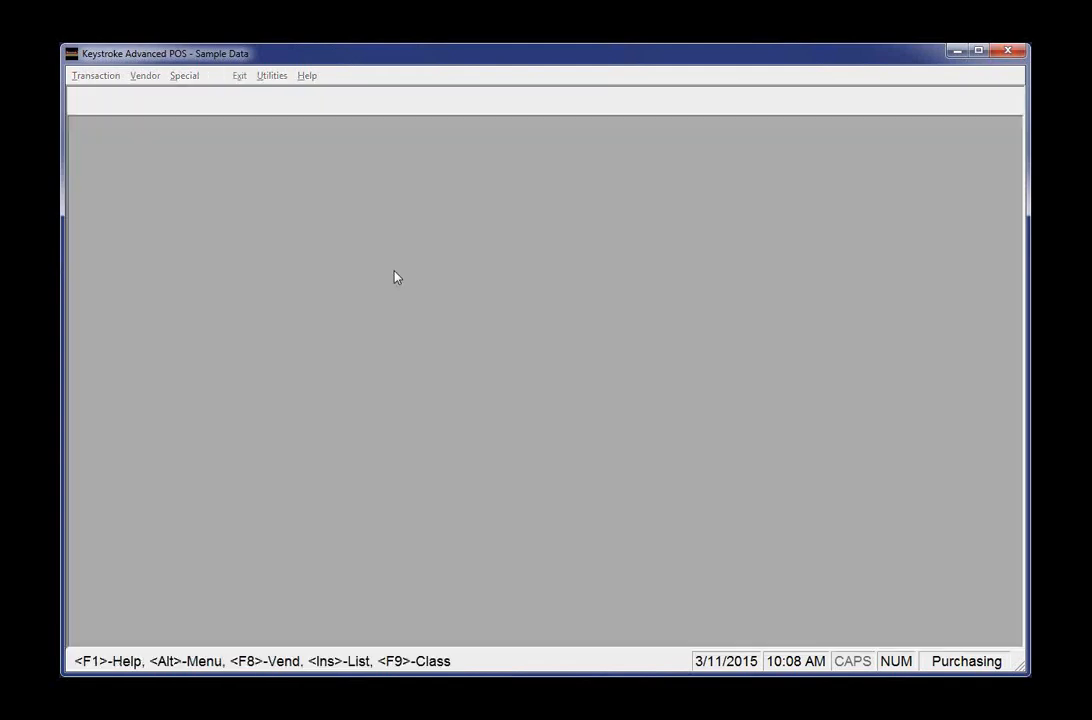
{"action": "key", "text": "alt+s"}
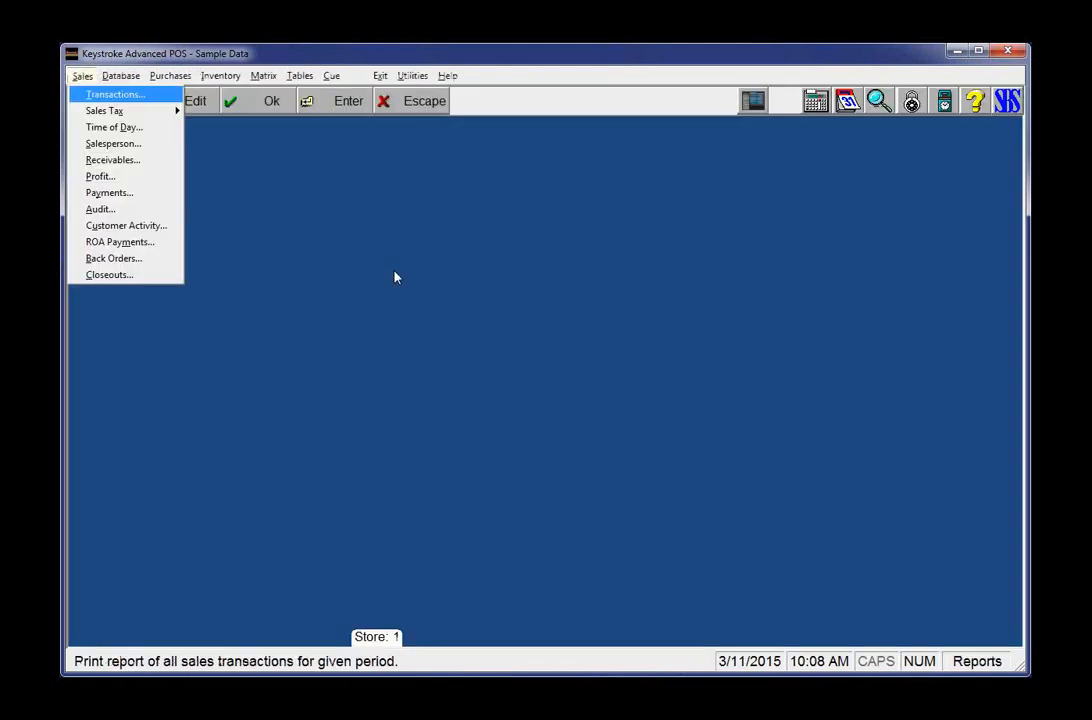
{"action": "key", "text": "Return"}
{"action": "key", "text": "Return"}
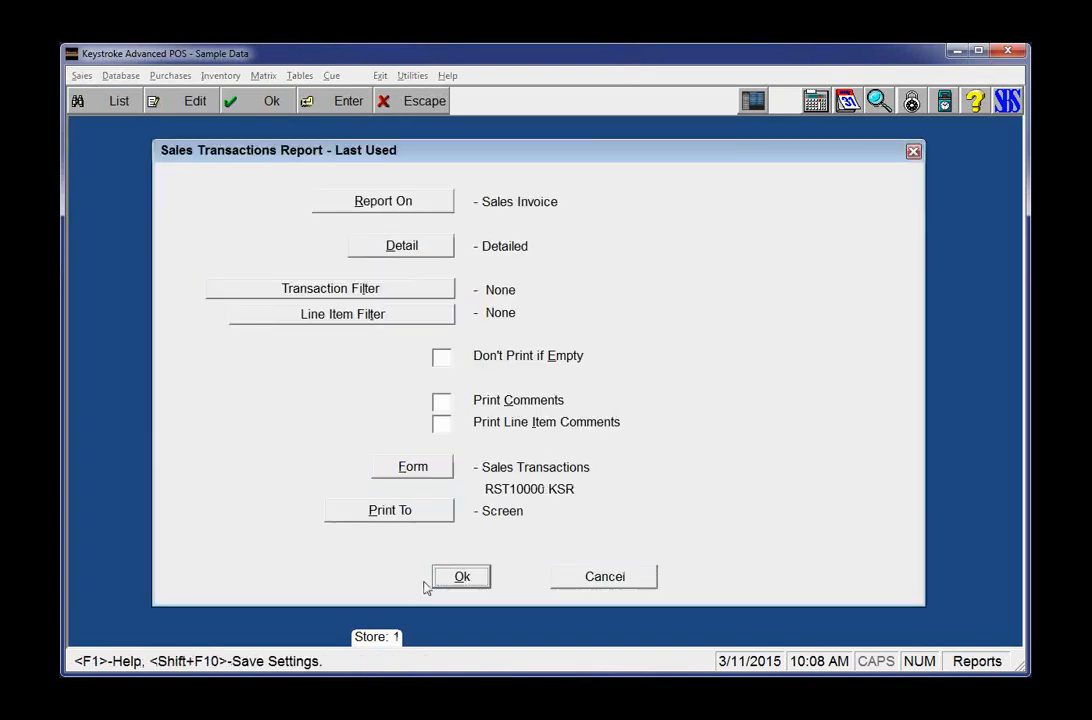
{"action": "left_click", "coordinate": [450, 577]}
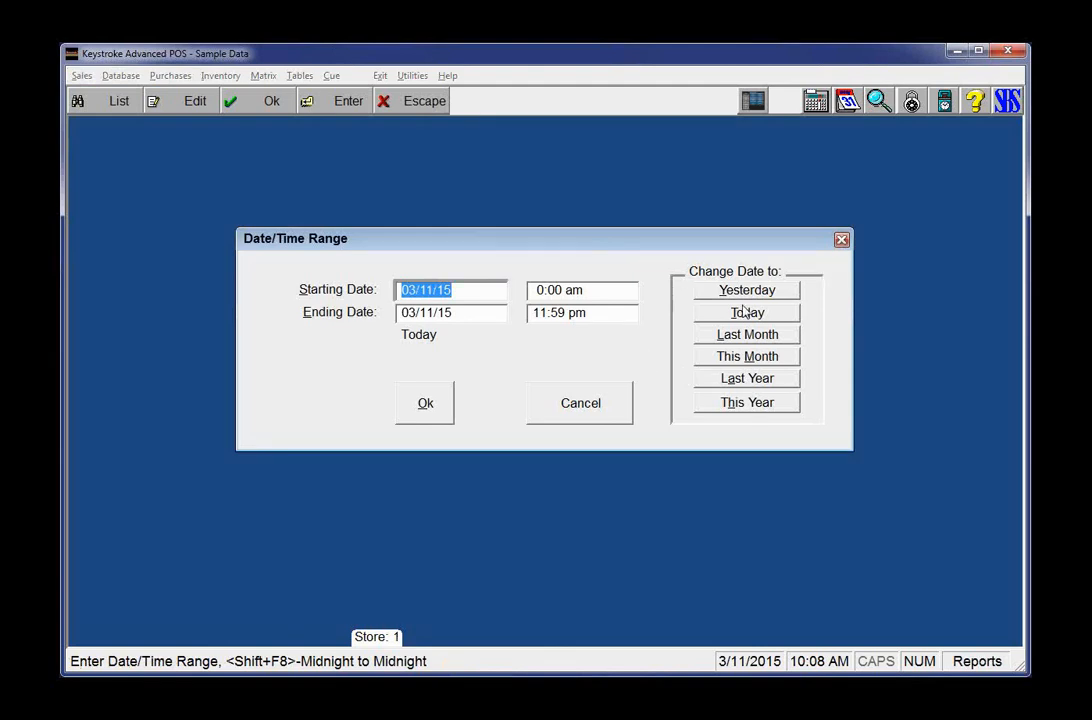
{"action": "left_click", "coordinate": [740, 380]}
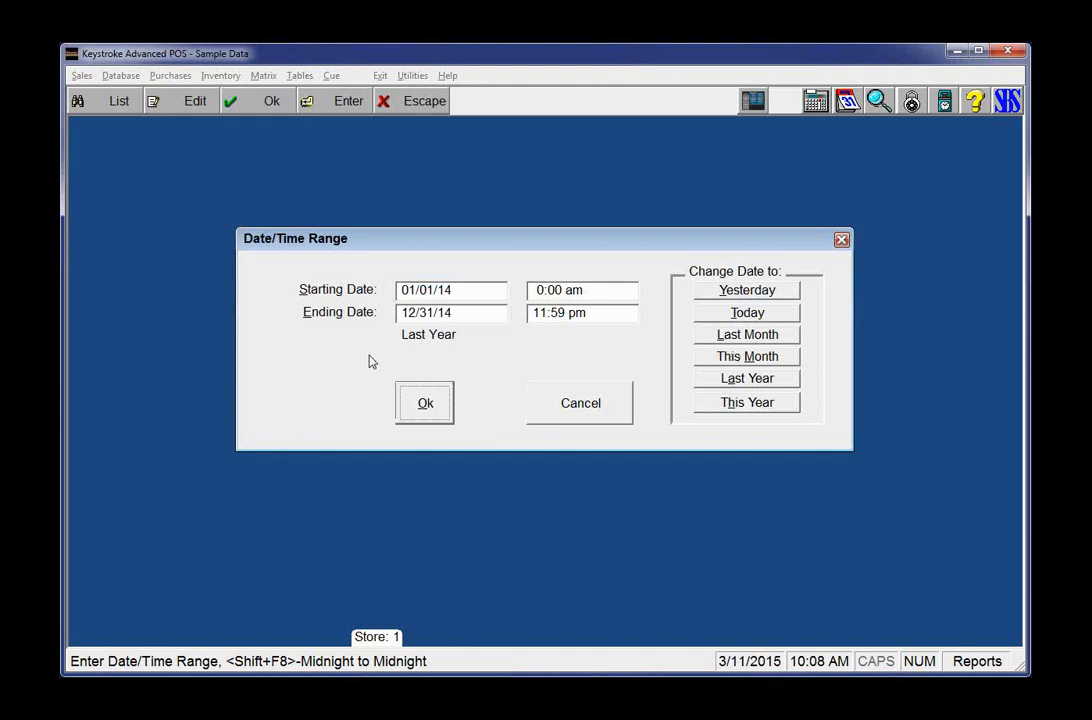
{"action": "left_click", "coordinate": [728, 402]}
{"action": "left_click", "coordinate": [585, 408]}
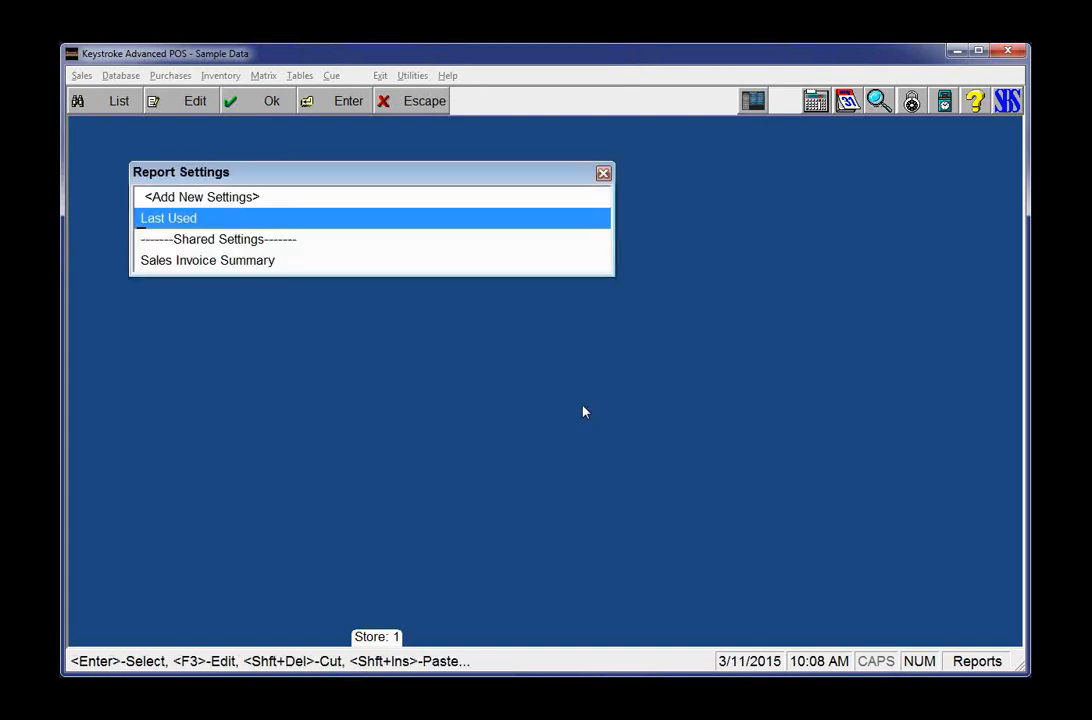
{"action": "key", "text": "Return"}
{"action": "key", "text": "Return"}
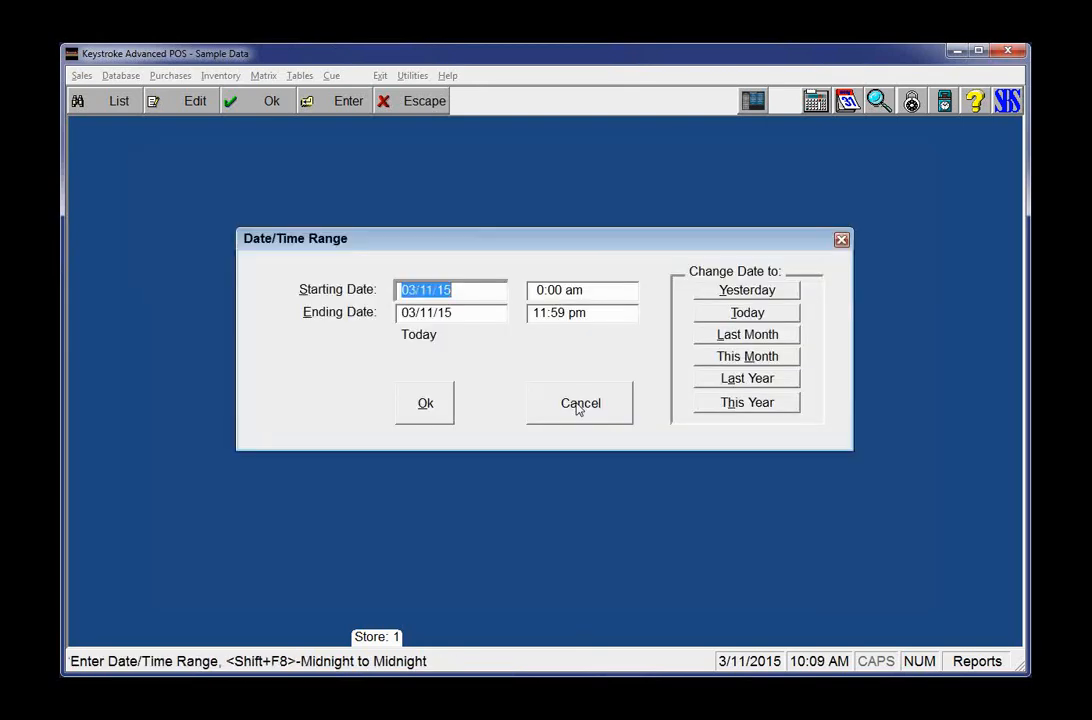
Step: Enter a report date range of 01/01/15 through 02/28/15 using shorthand dates 1.1 and 2 99
{"action": "type", "text": "1"}
{"action": "key", "text": "Return"}
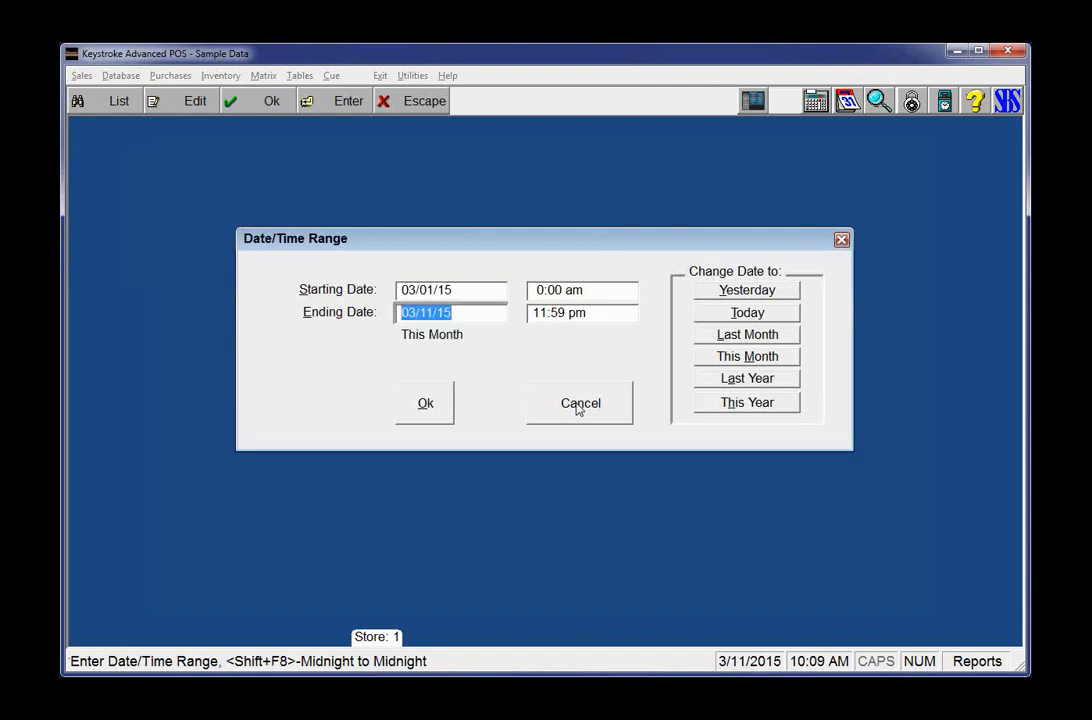
{"action": "key", "text": "shift+Tab"}
{"action": "type", "text": "1.1"}
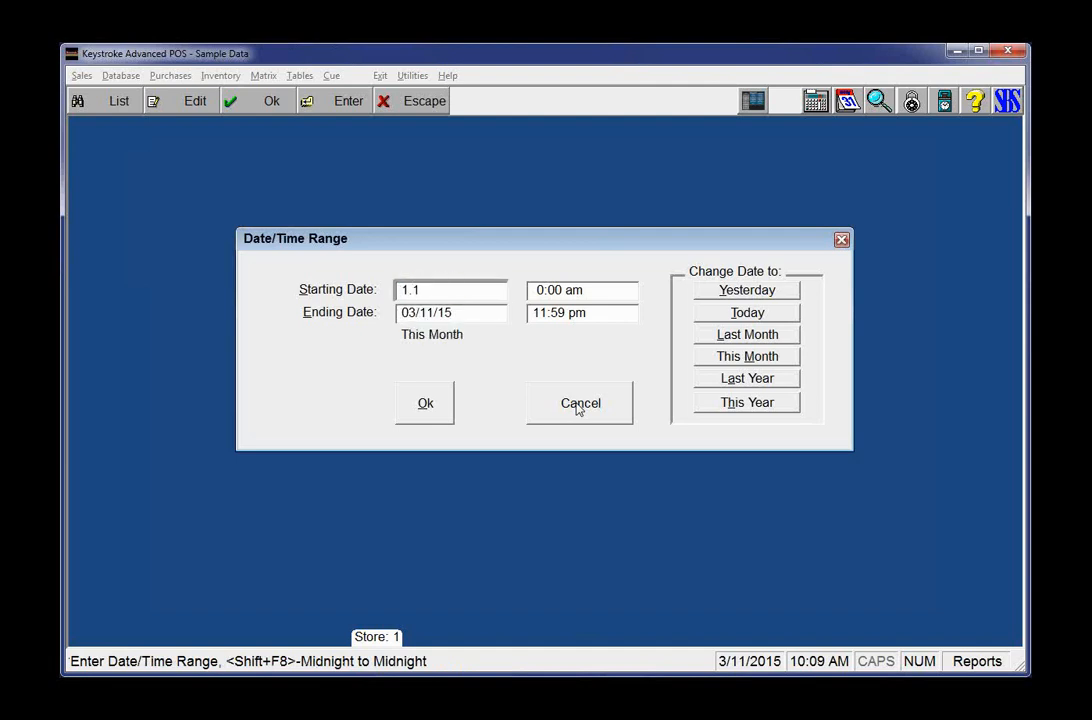
{"action": "key", "text": "Return"}
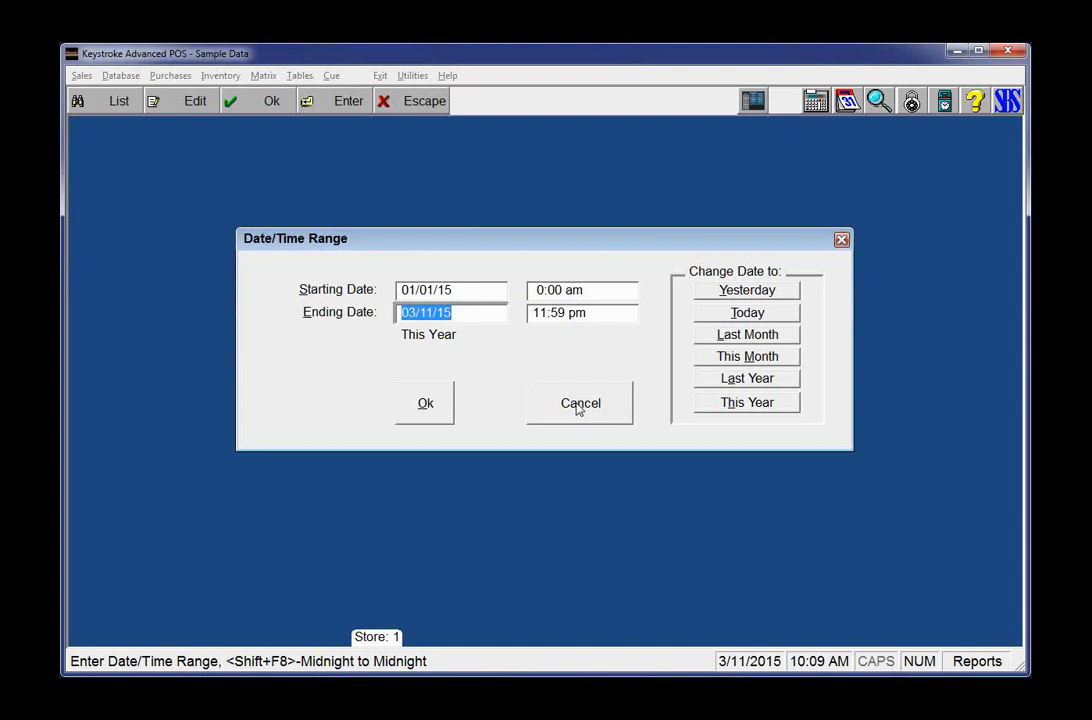
{"action": "type", "text": "2 99"}
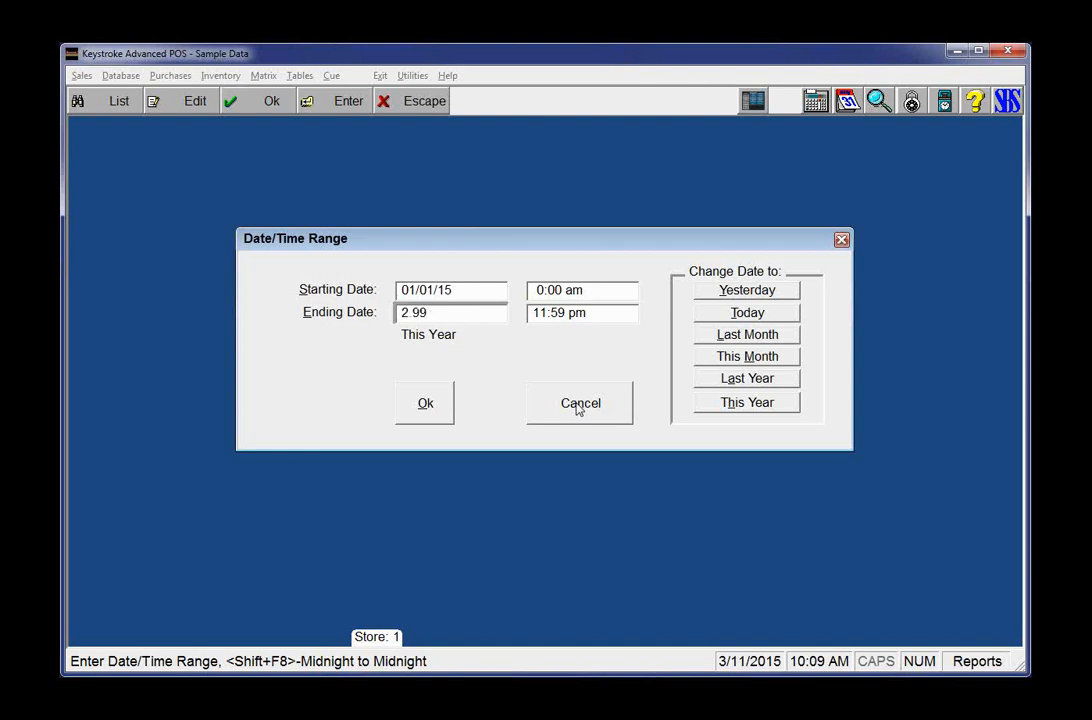
{"action": "key", "text": "Tab"}
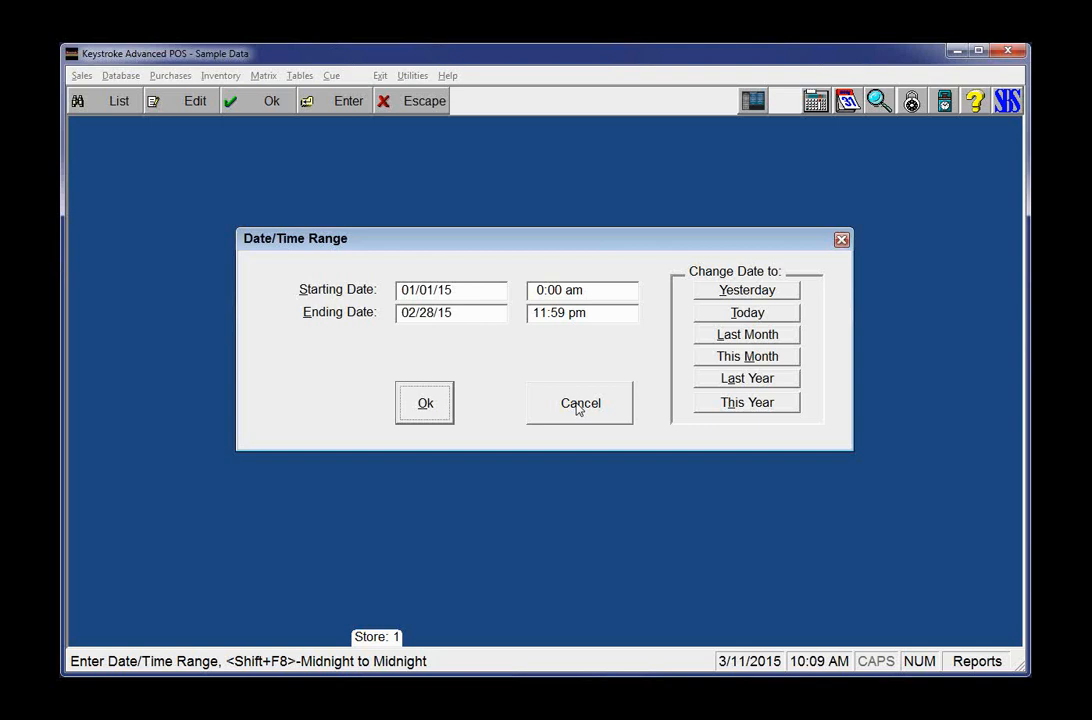
Step: Re-enter the date range as 03/11/15 through 03/31/15
{"action": "key", "text": "Tab"}
{"action": "type", "text": "010115"}
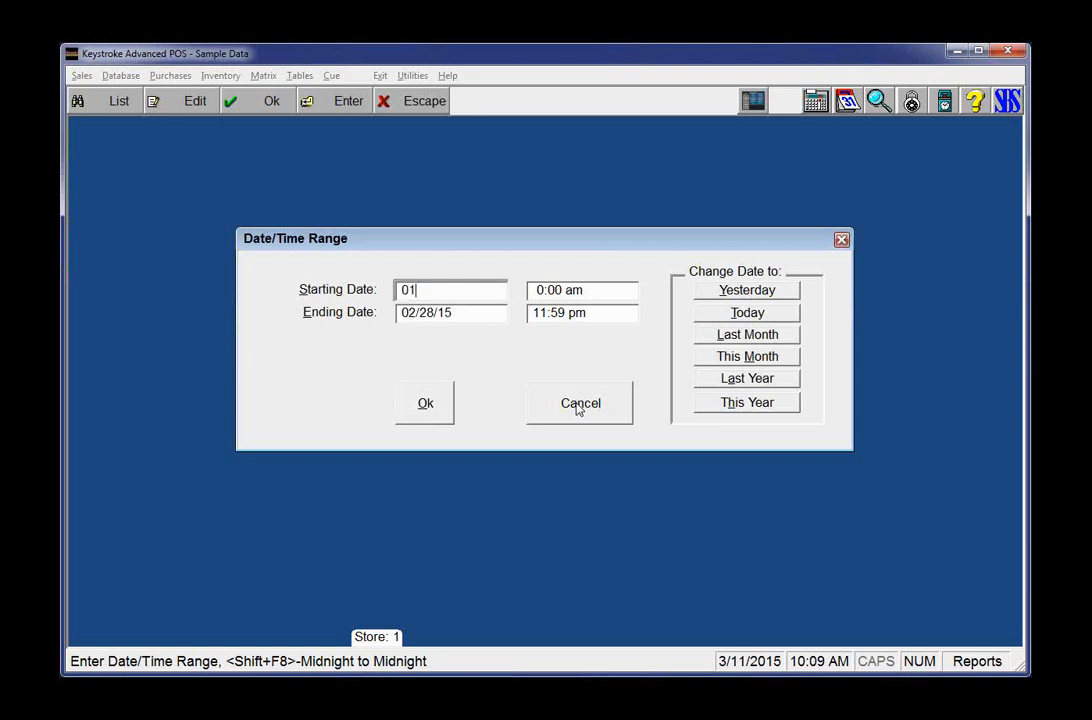
{"action": "key", "text": "Tab"}
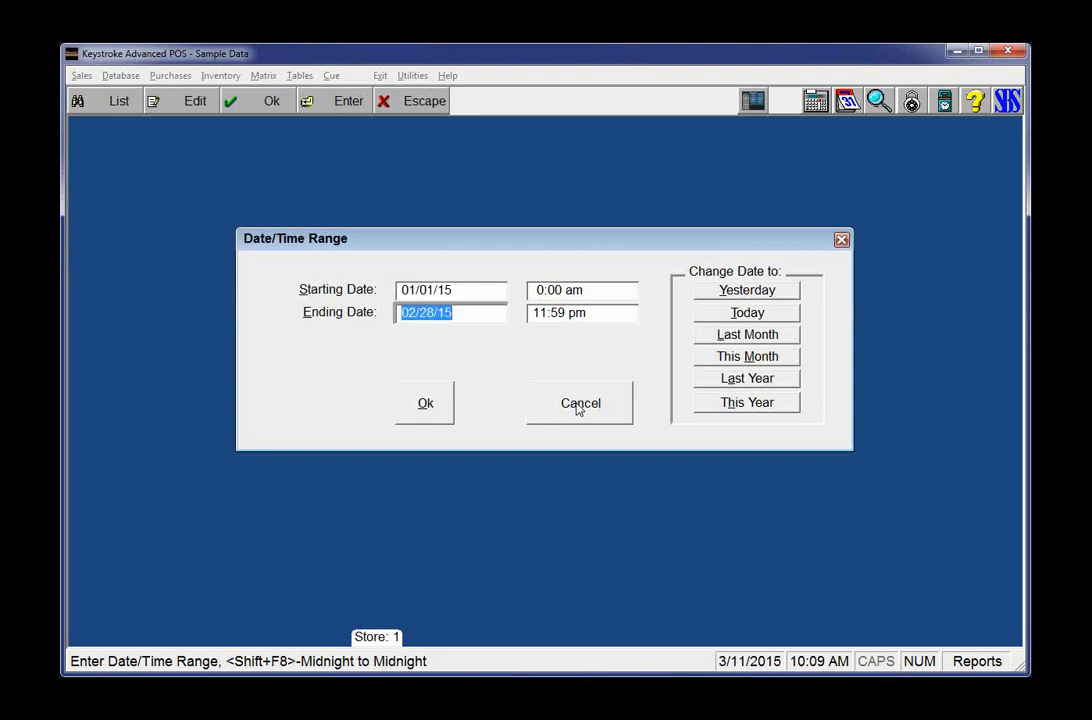
{"action": "key", "text": "shift+Tab"}
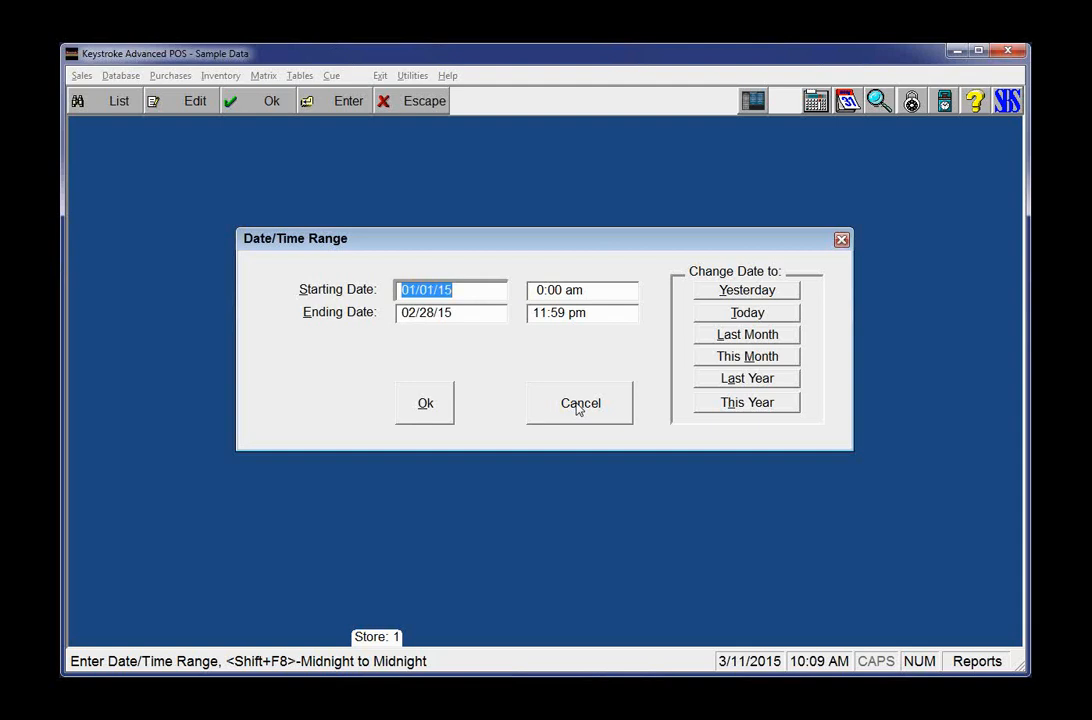
{"action": "type", "text": "031115"}
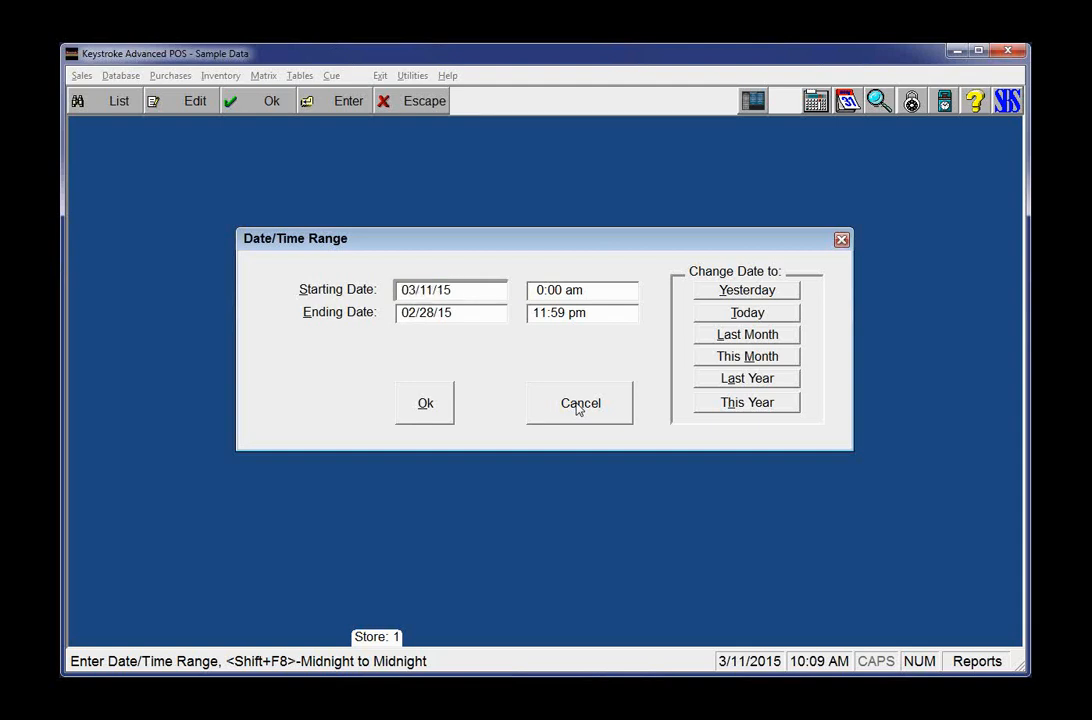
{"action": "key", "text": "Tab"}
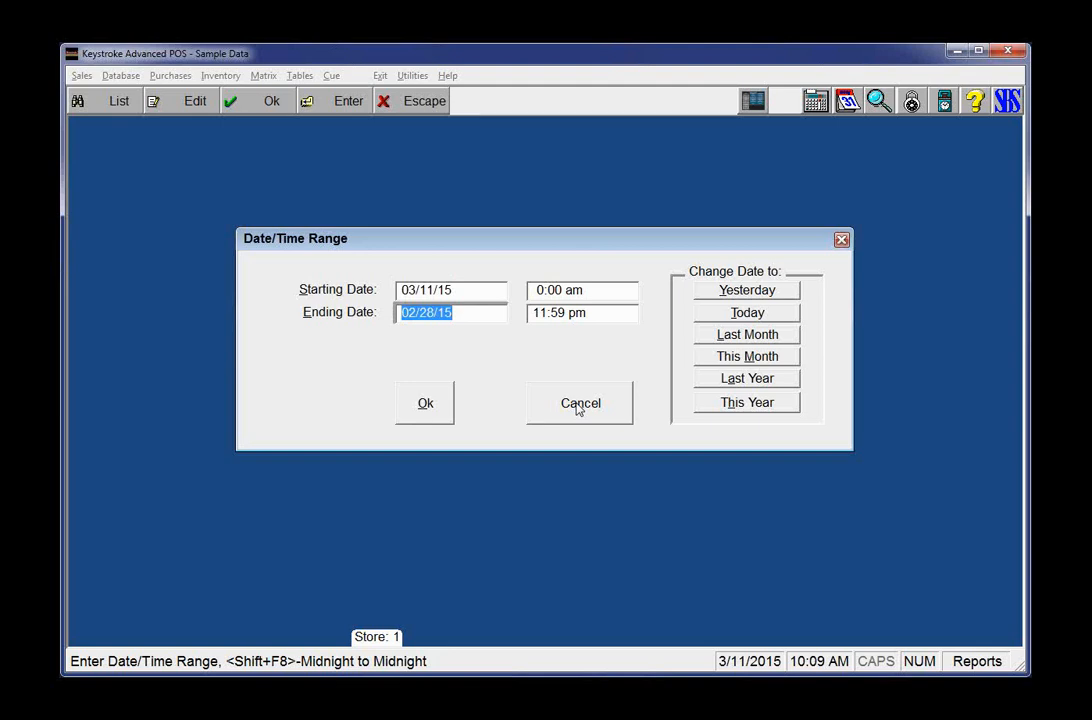
{"action": "type", "text": "033115"}
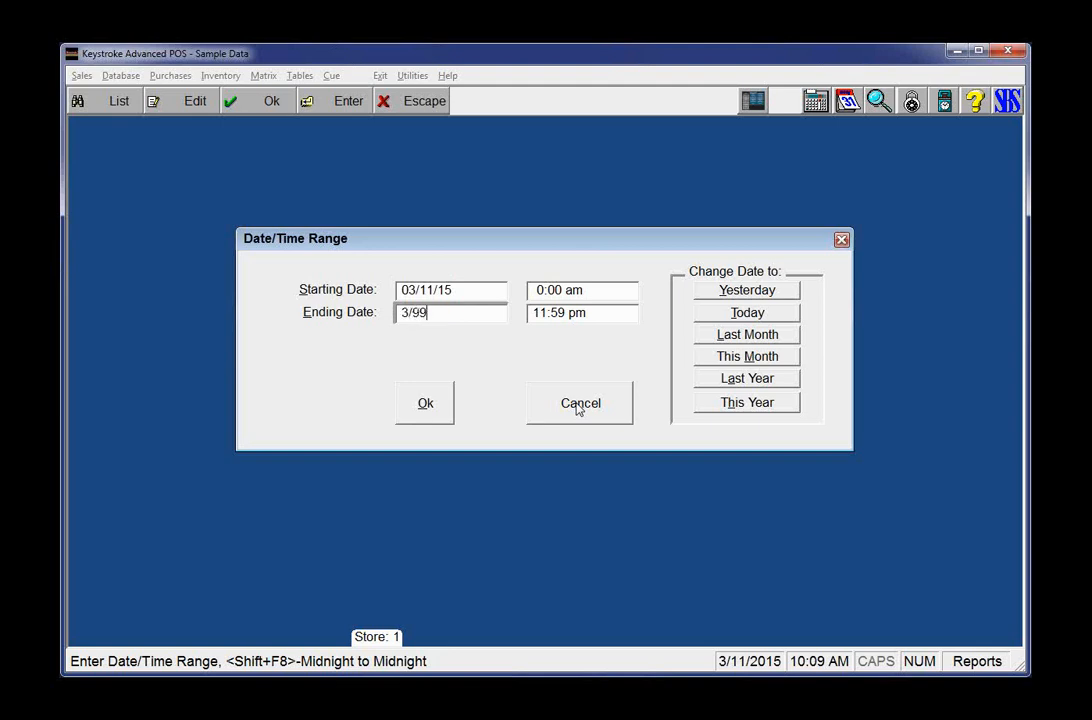
{"action": "key", "text": "Tab"}
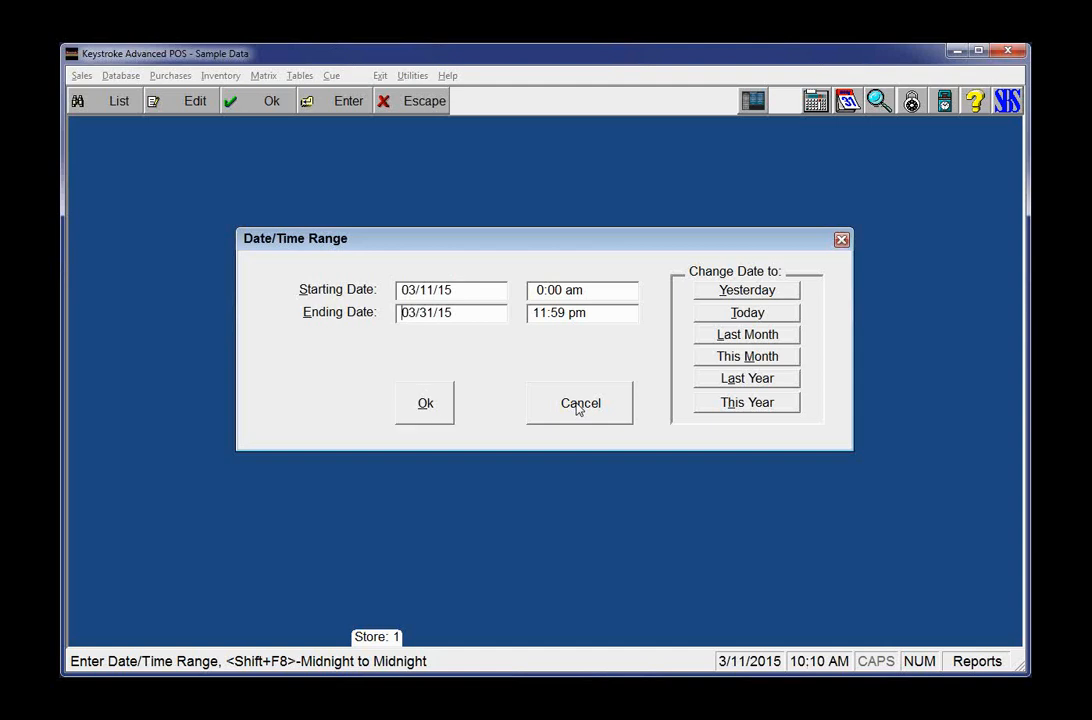
Step: Shift the starting date by -1y, -1m and +15d to 02/26/14 and run the report
{"action": "key", "text": "Tab"}
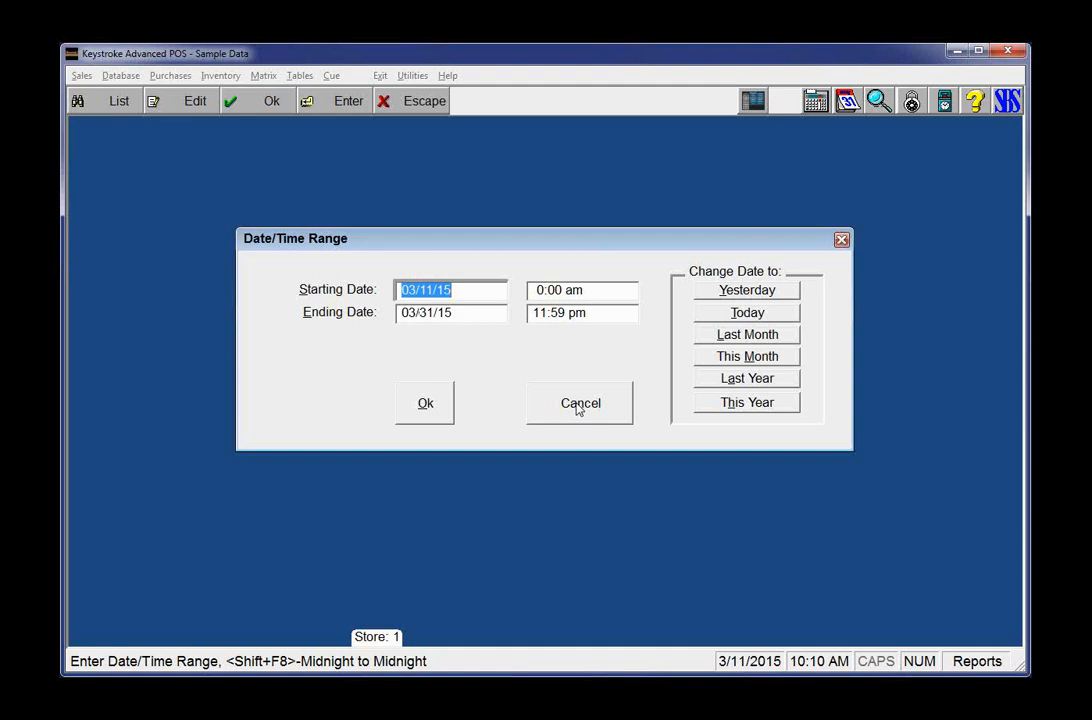
{"action": "type", "text": "-1y"}
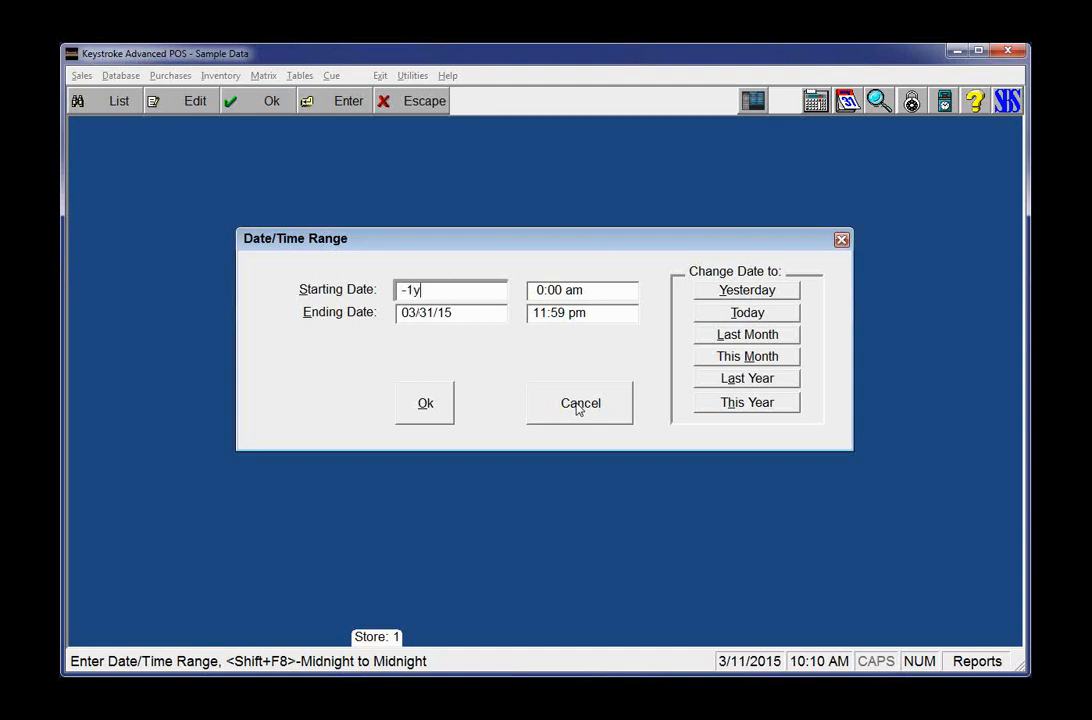
{"action": "key", "text": "Tab"}
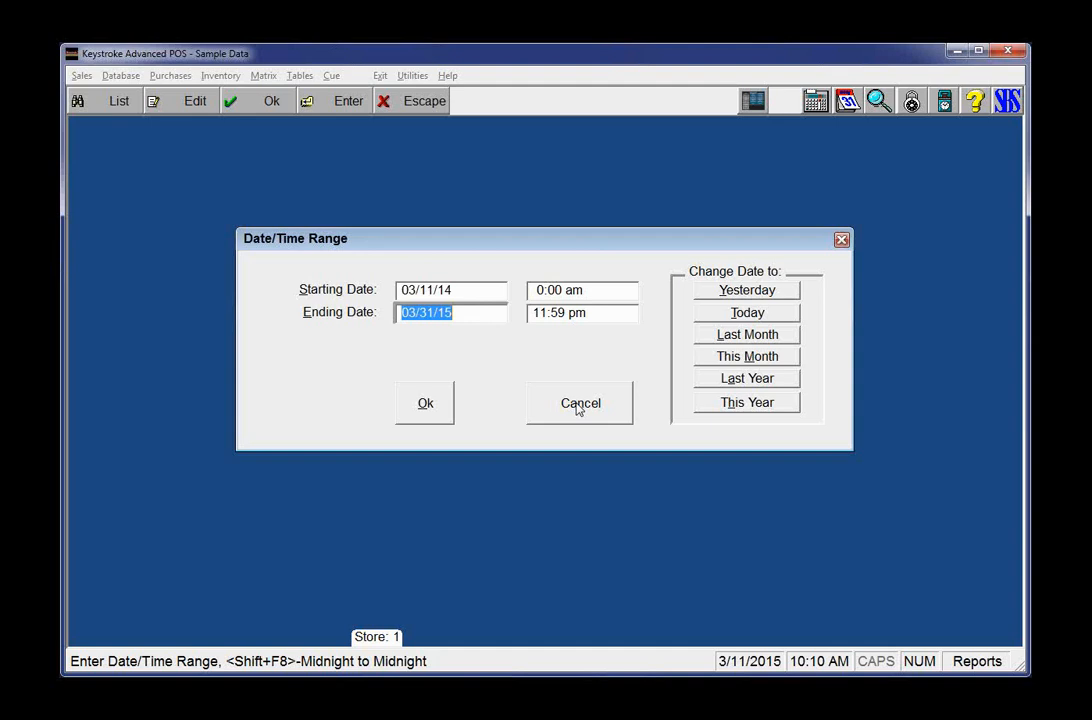
{"action": "key", "text": "shift+Tab"}
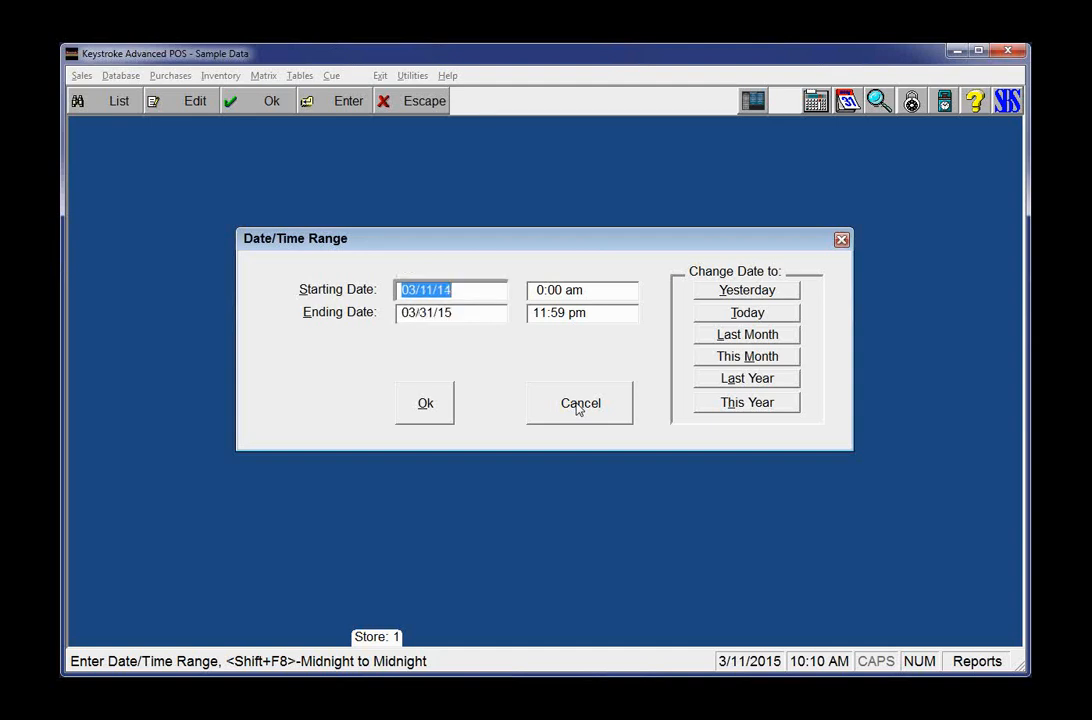
{"action": "type", "text": "-1m"}
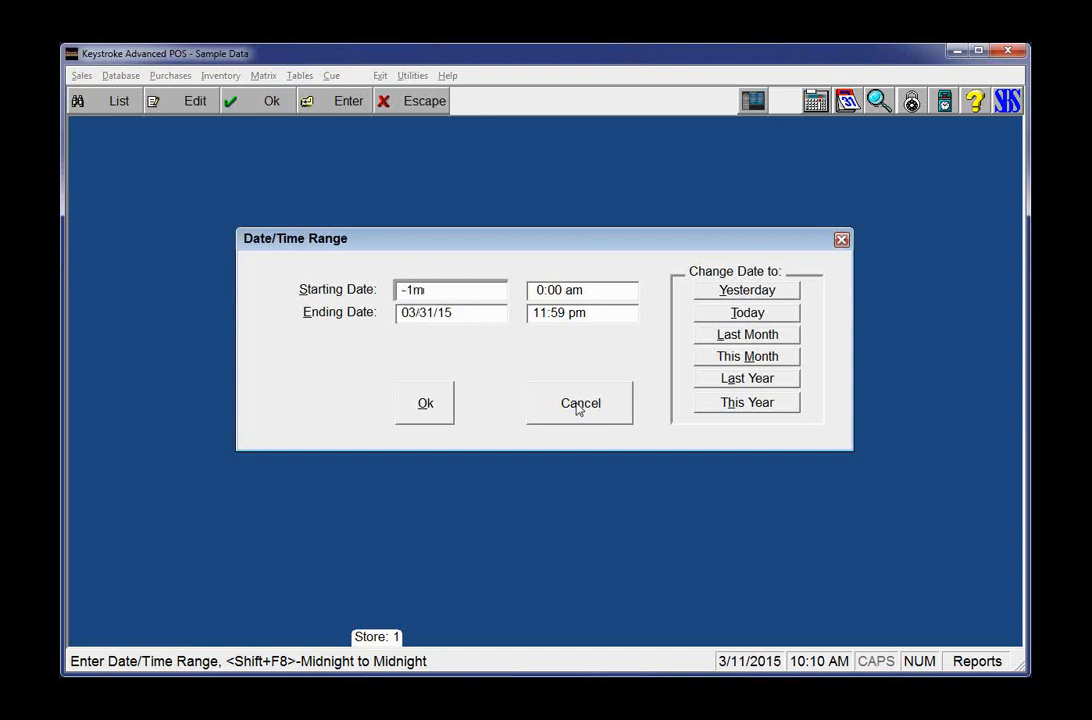
{"action": "key", "text": "Tab"}
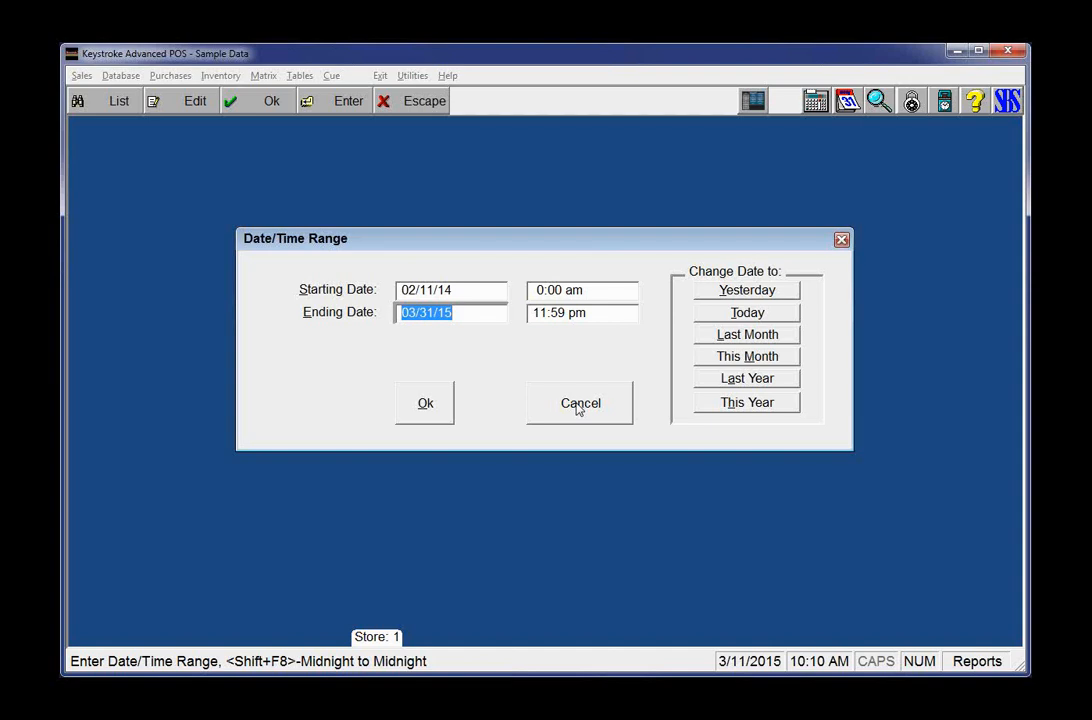
{"action": "key", "text": "shift+Tab"}
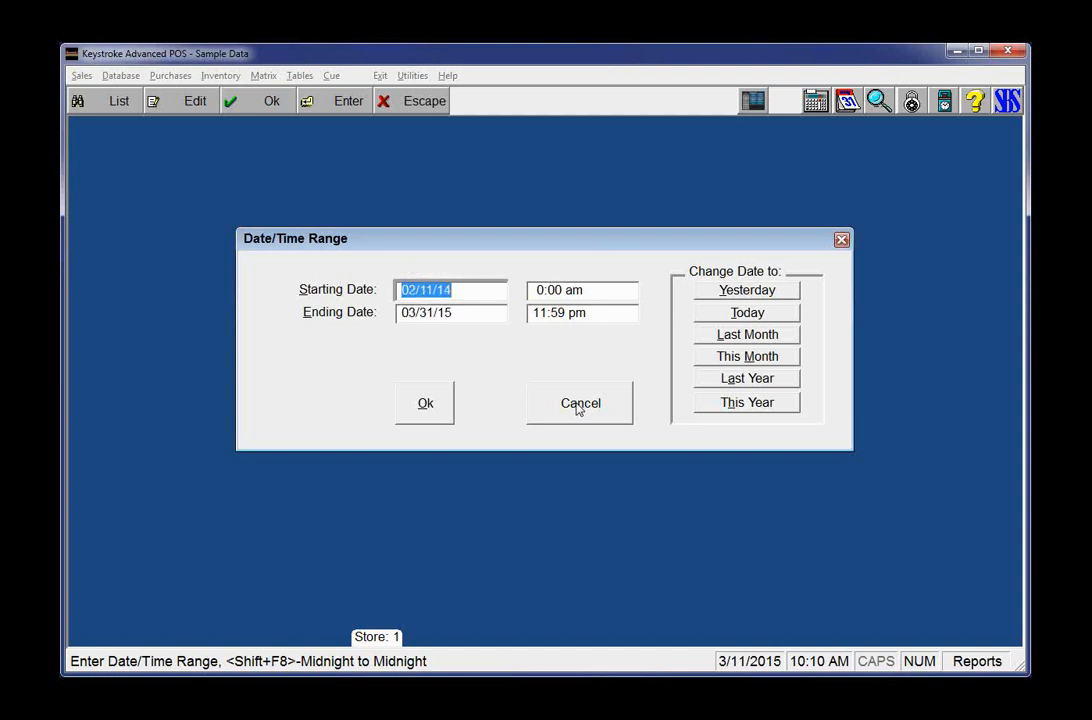
{"action": "type", "text": "+"}
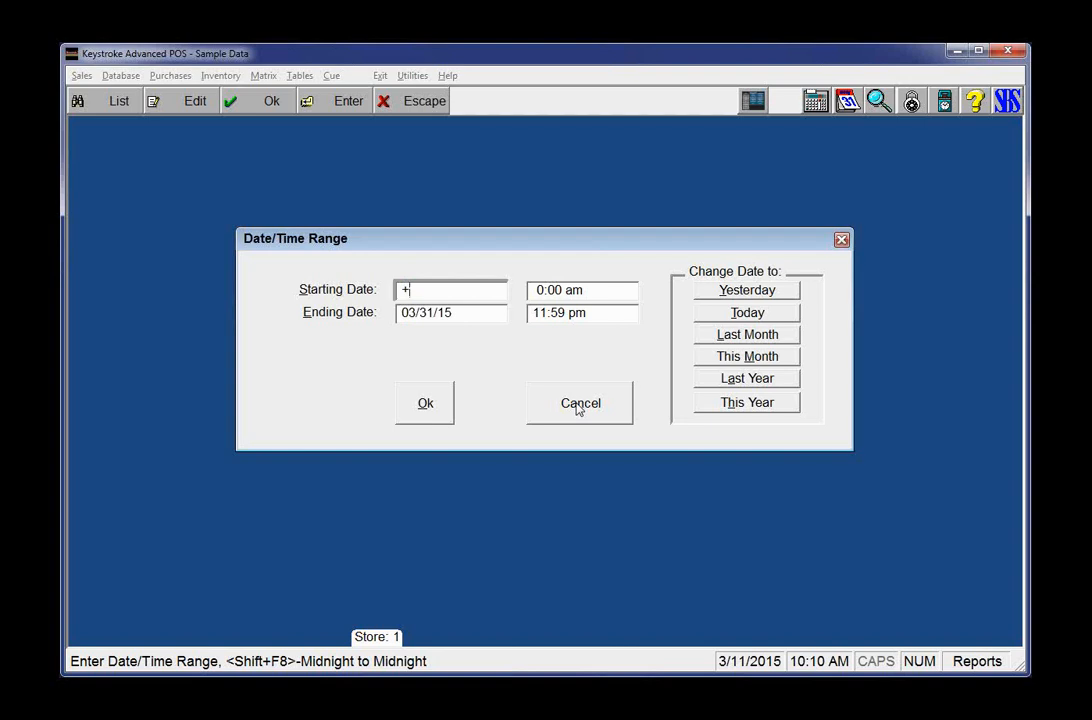
{"action": "type", "text": "15d"}
{"action": "key", "text": "Tab"}
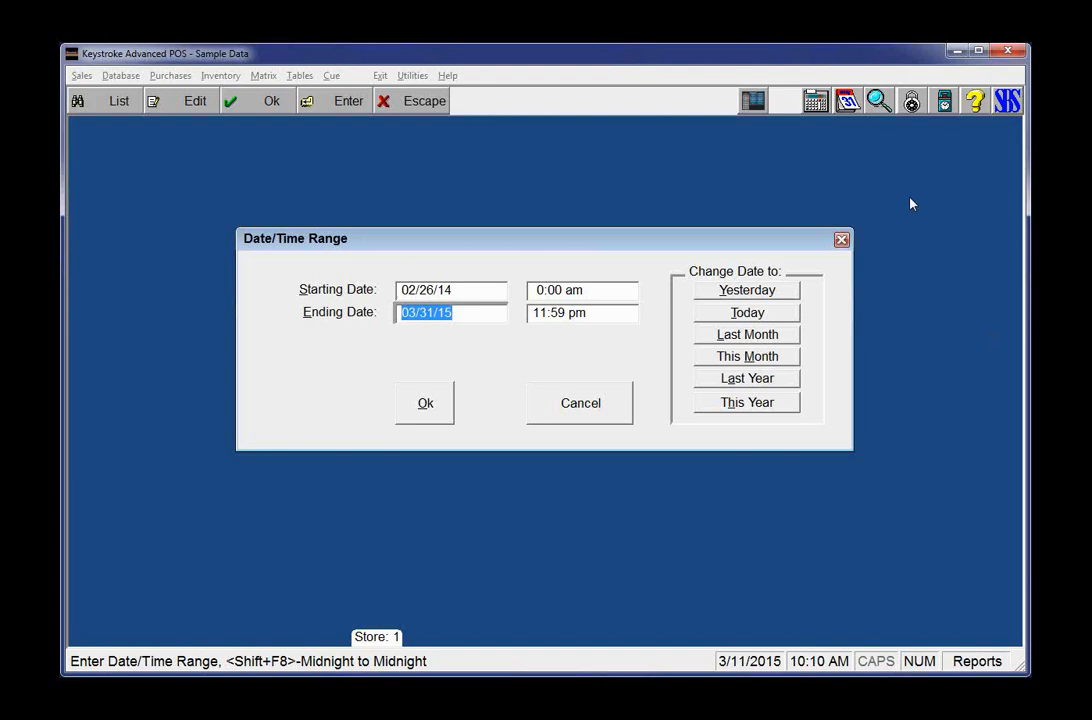
{"action": "key", "text": "Return"}
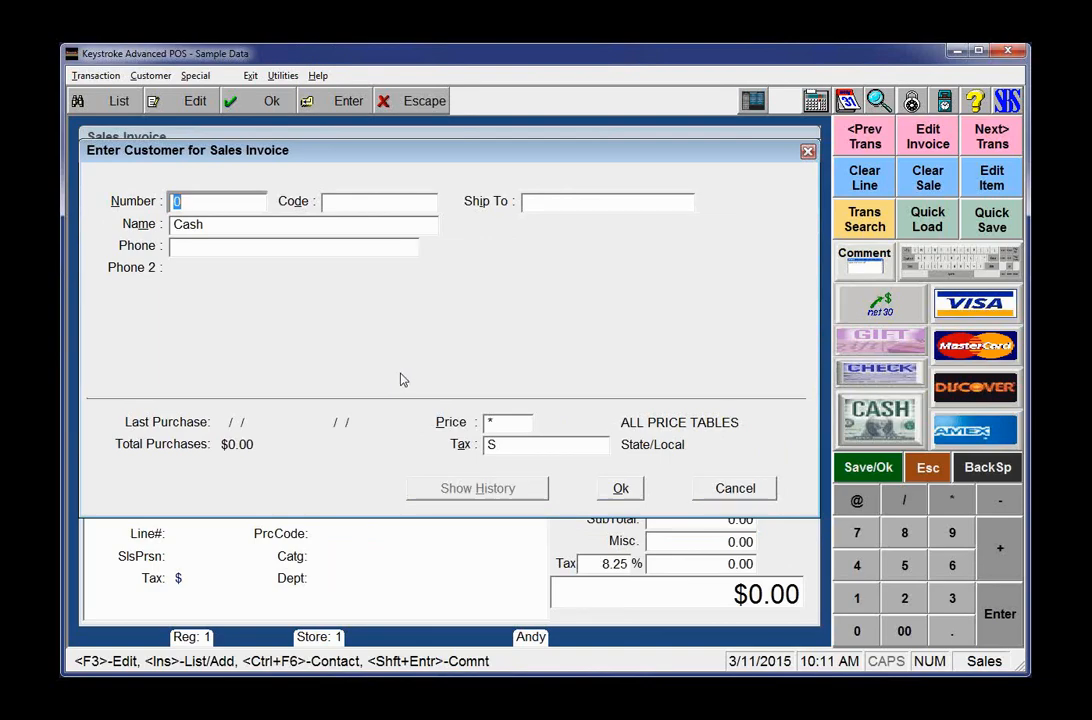
Step: Bill customer 12, Big Bear Liquors, and add item 23, the #10 plain envelope
{"action": "type", "text": "12"}
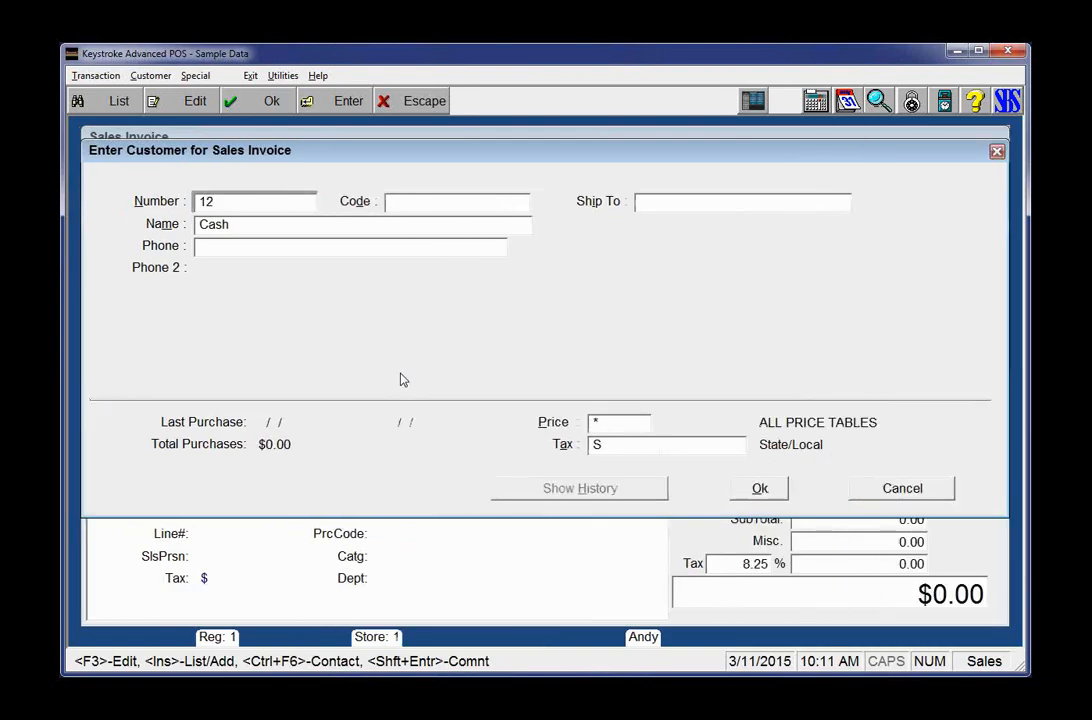
{"action": "key", "text": "Return"}
{"action": "key", "text": "Return"}
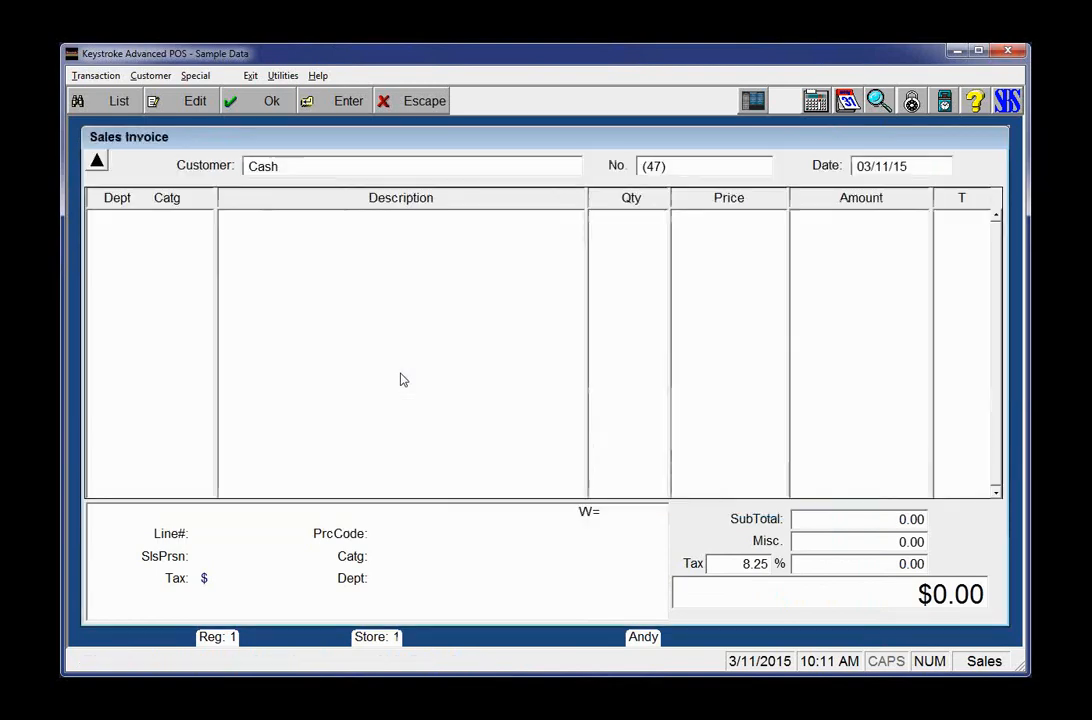
{"action": "type", "text": "23"}
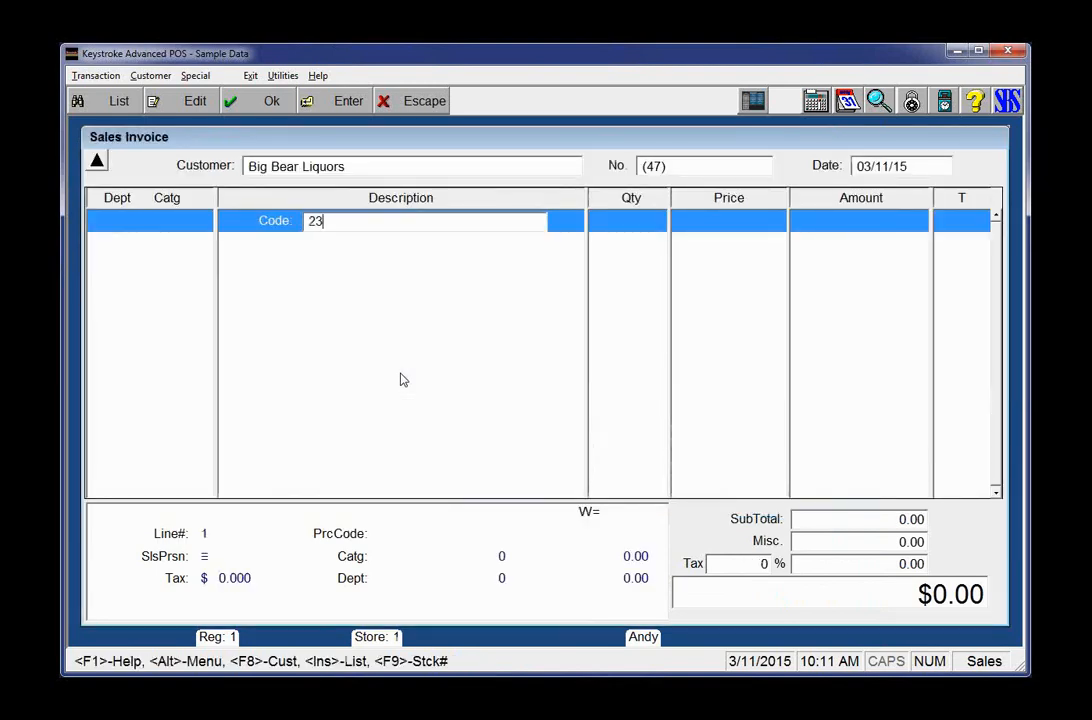
{"action": "key", "text": "Return"}
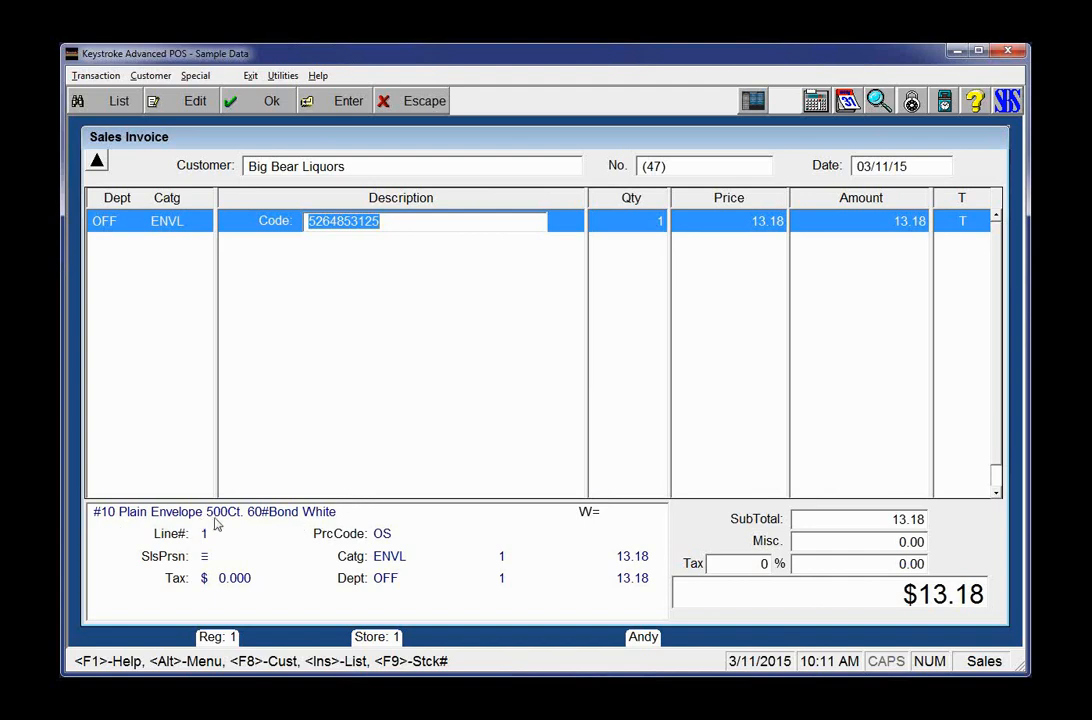
Step: Cycle the info panel through purchase history, quantities, price code and history views
{"action": "left_click", "coordinate": [648, 527]}
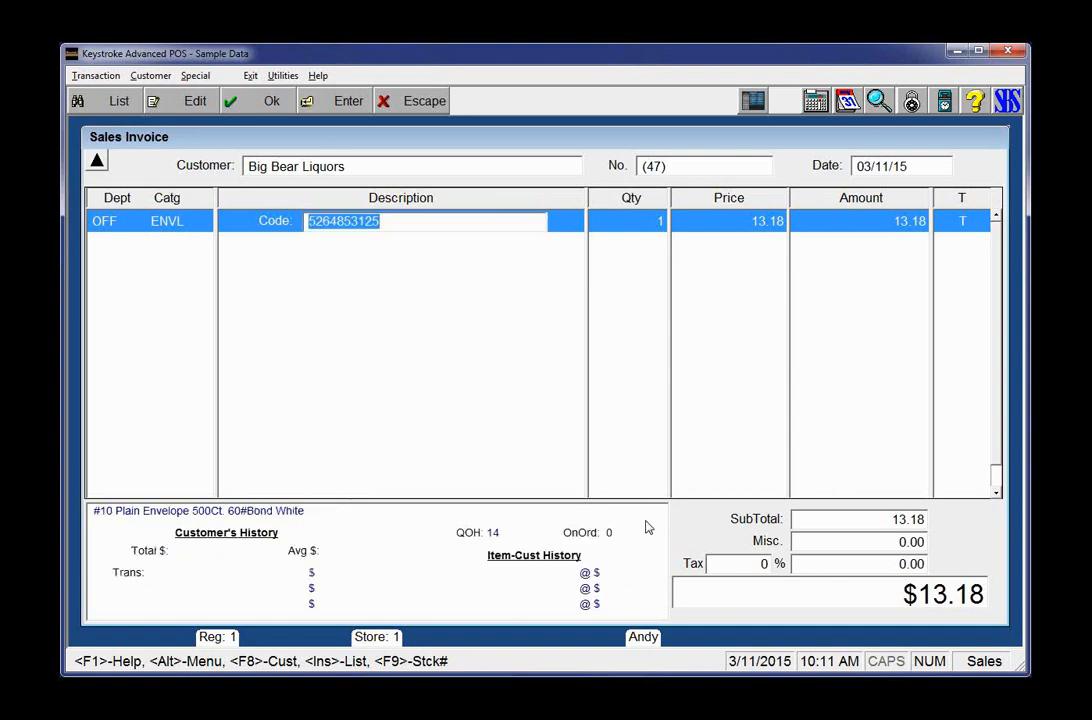
{"action": "left_click", "coordinate": [646, 527]}
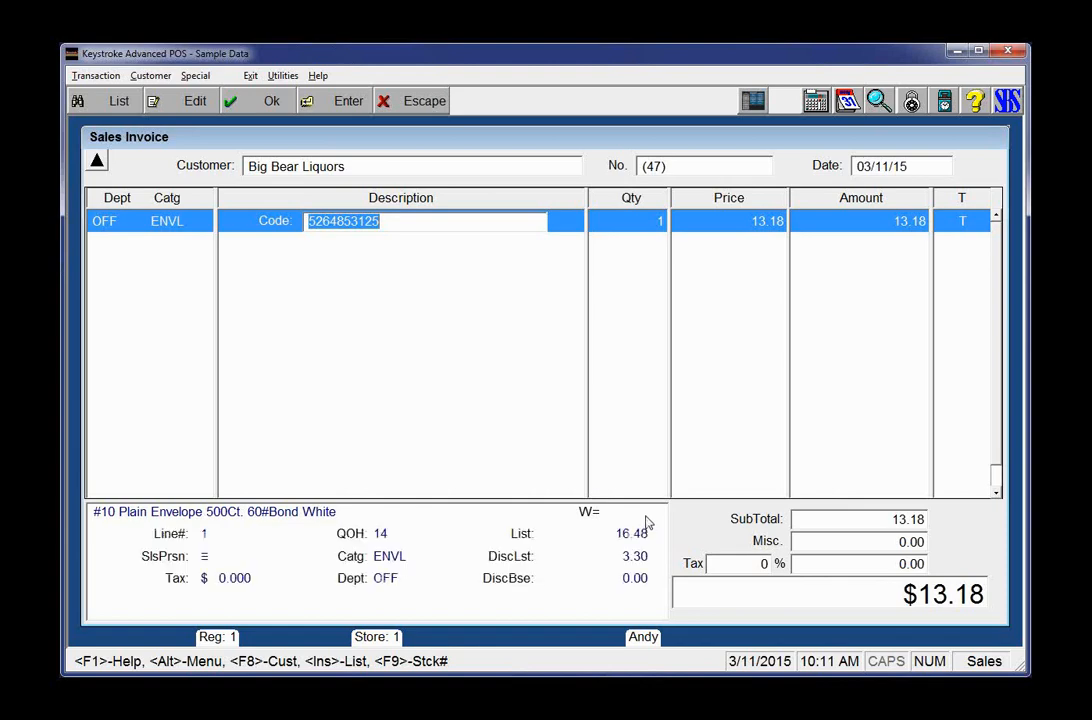
{"action": "left_click", "coordinate": [648, 522]}
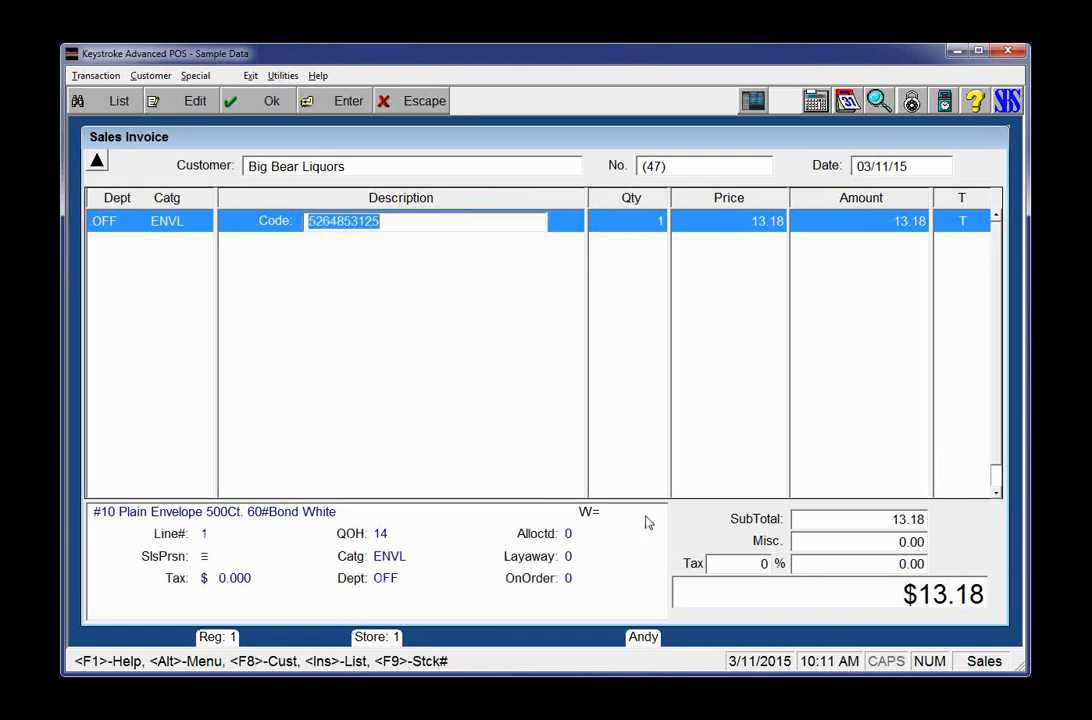
{"action": "left_click", "coordinate": [648, 522]}
{"action": "left_click", "coordinate": [648, 522]}
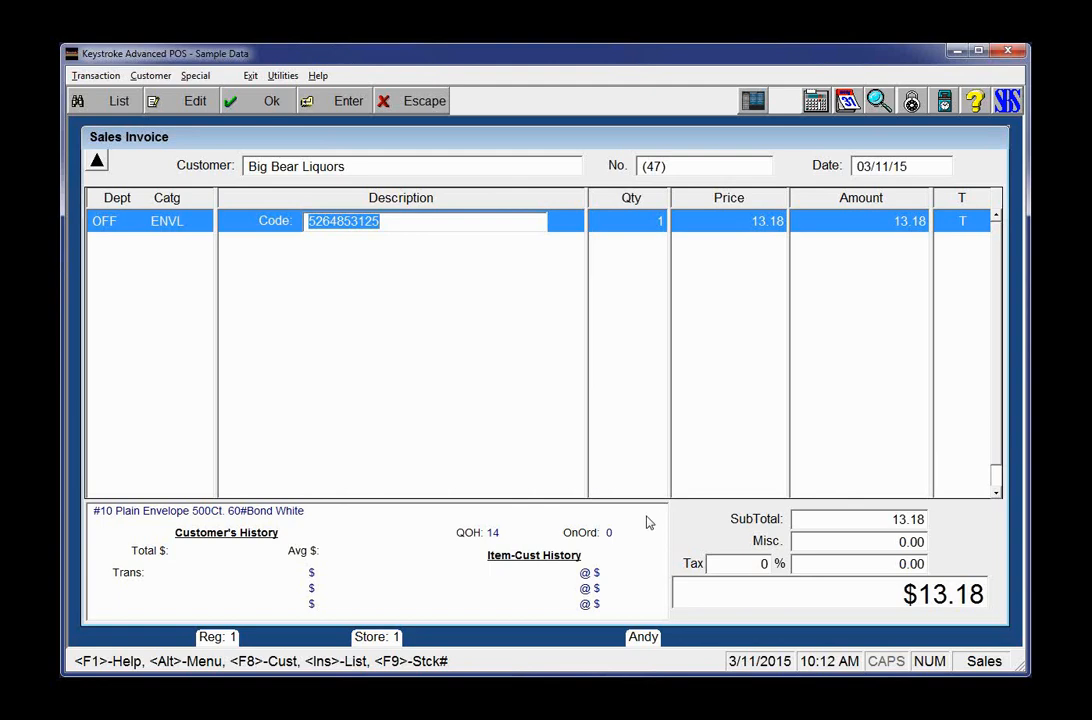
{"action": "left_click", "coordinate": [649, 522]}
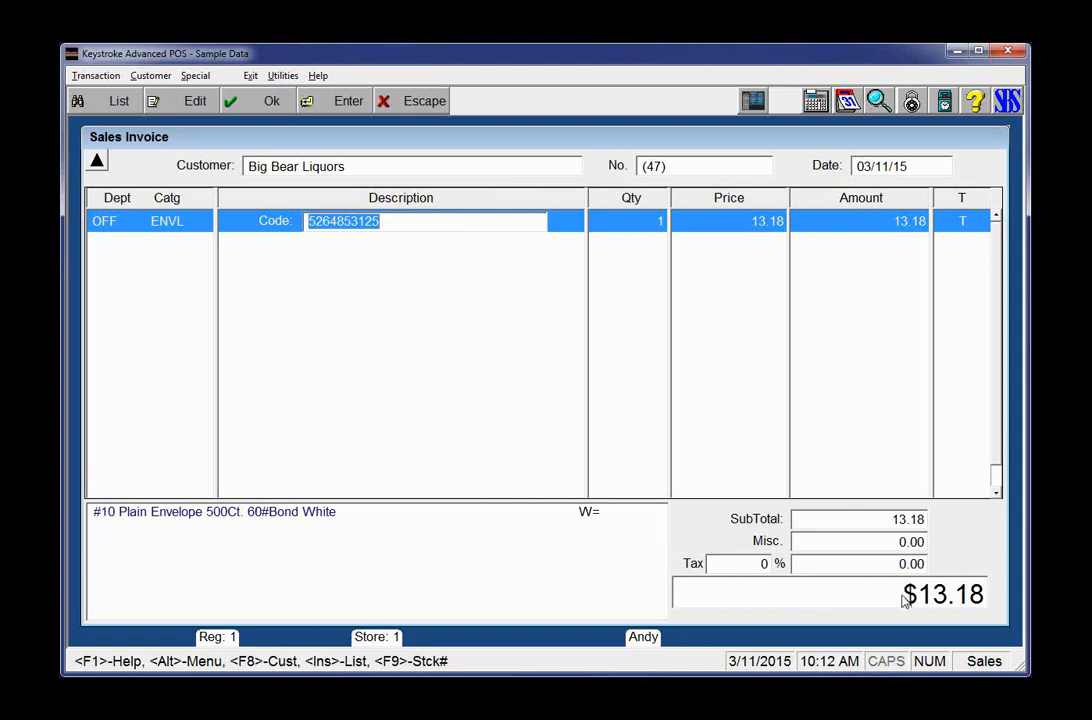
Step: Commit the envelope line, start completing the sale, then back out to the invoice
{"action": "key", "text": "Return"}
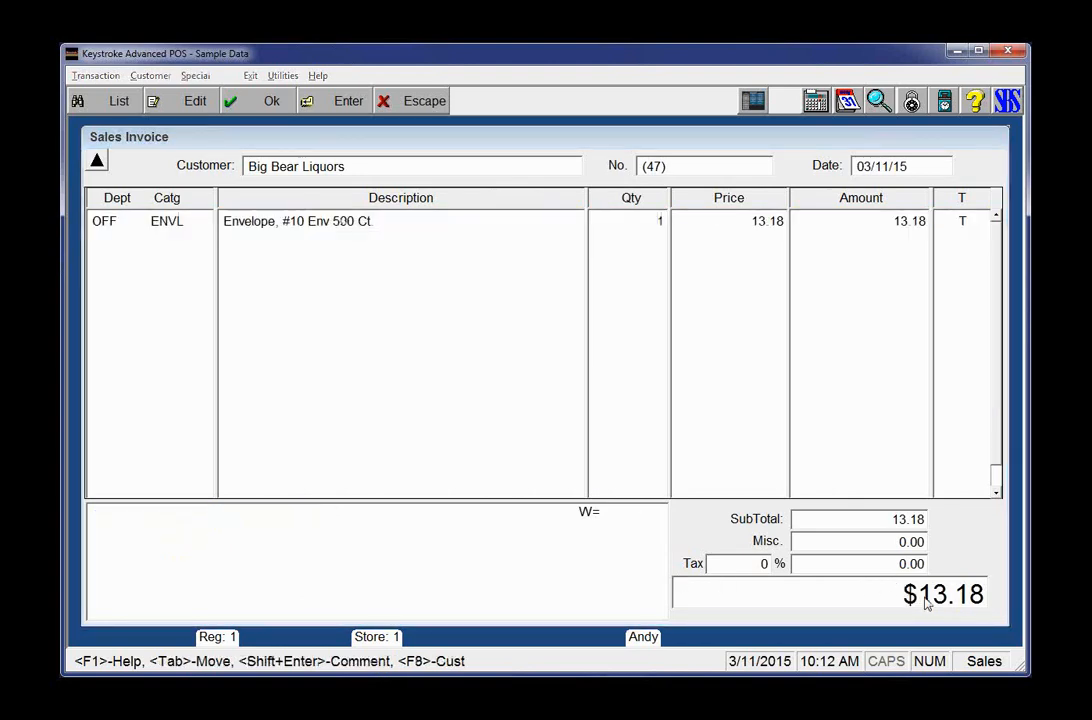
{"action": "left_click", "coordinate": [926, 603]}
{"action": "key", "text": "Escape"}
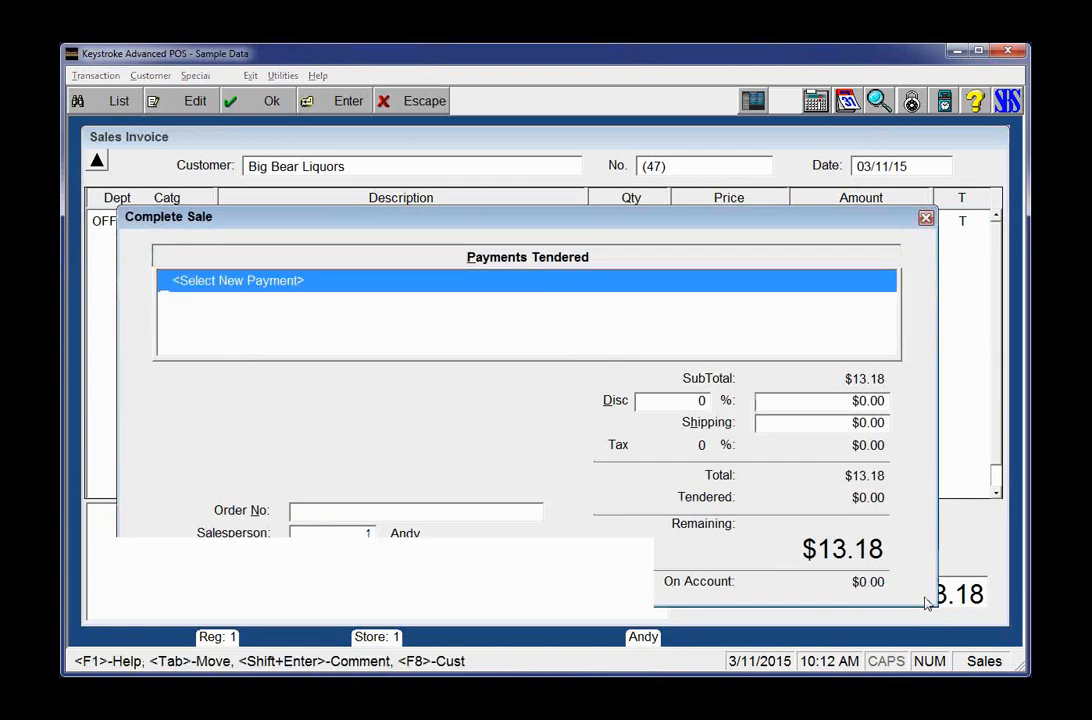
{"action": "key", "text": "Escape"}
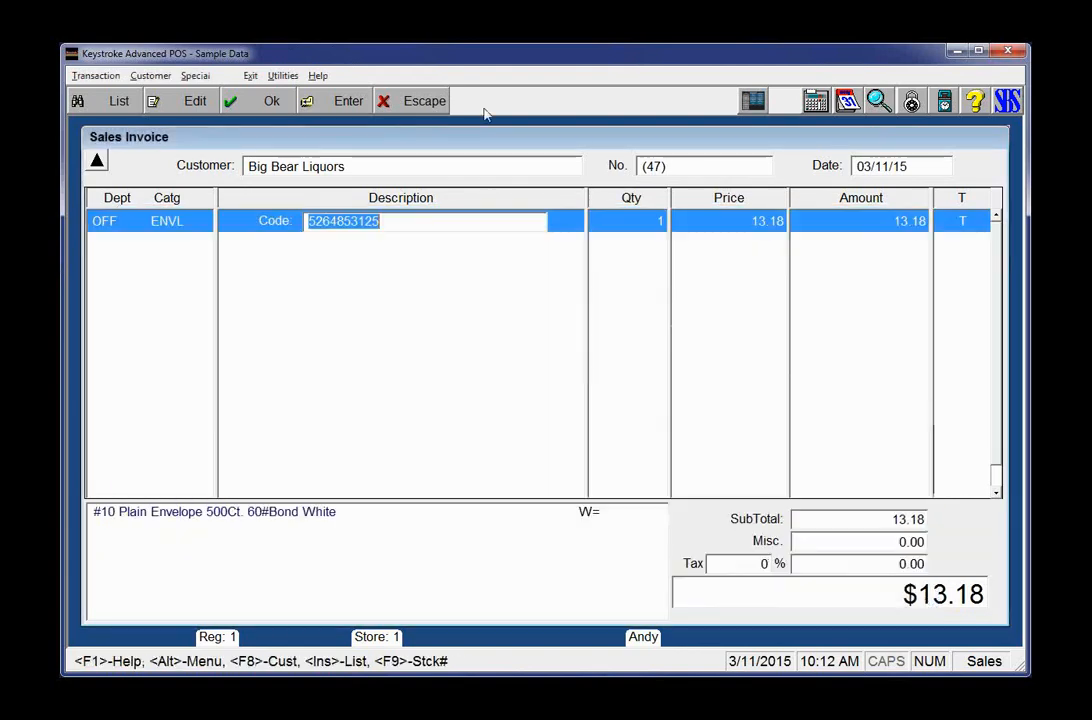
Step: View Big Bear Liquors' customer history report from the customer details, then close it
{"action": "left_click", "coordinate": [383, 172]}
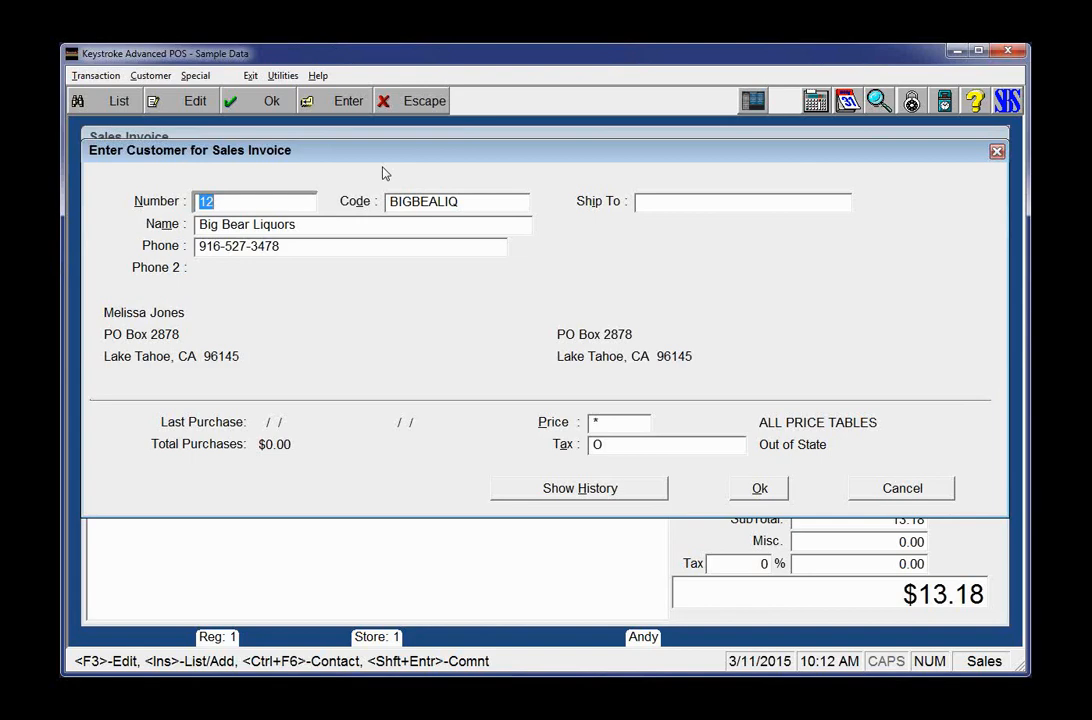
{"action": "left_click", "coordinate": [530, 497]}
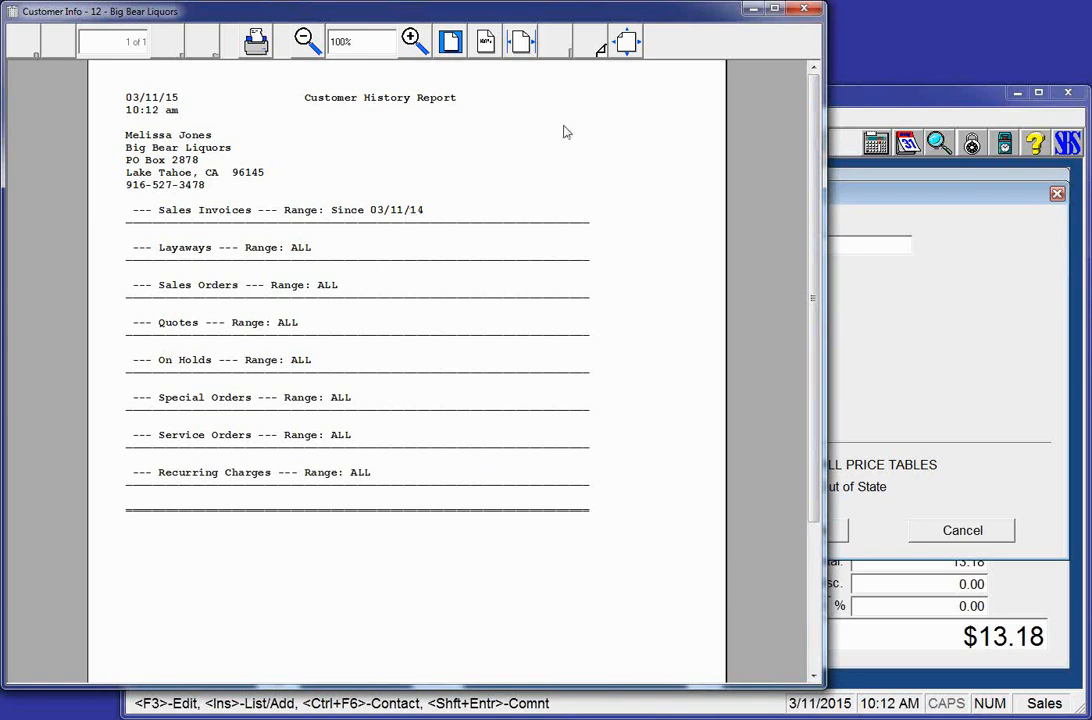
{"action": "left_click", "coordinate": [804, 11]}
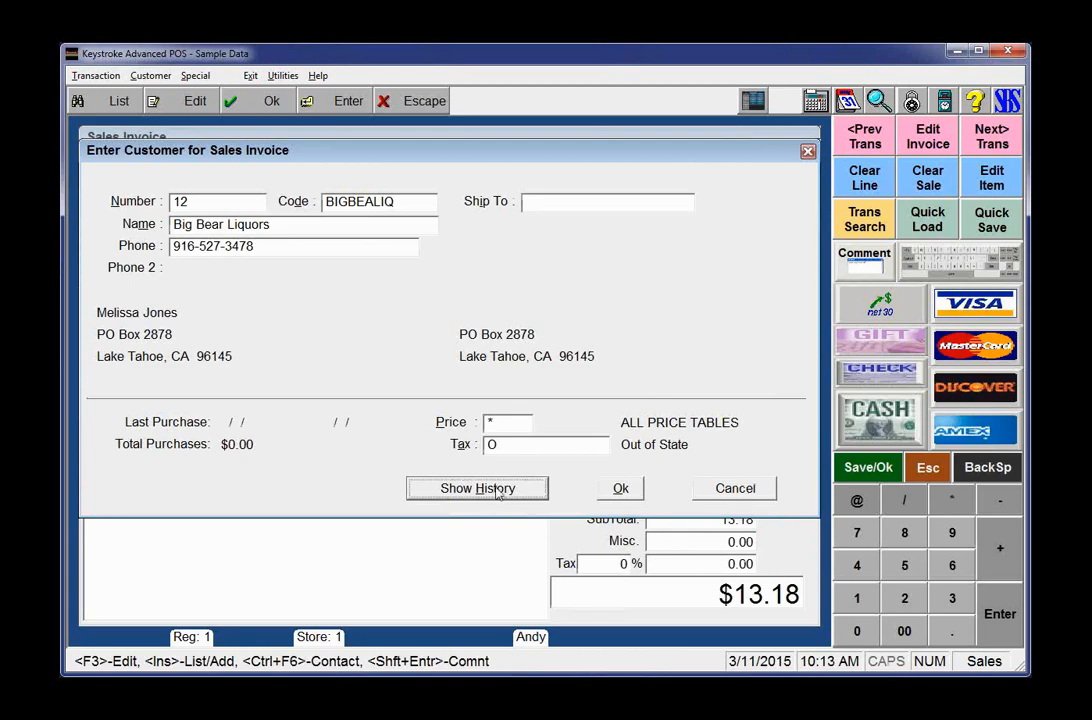
Step: Dismiss the customer details and view the item's quantity and price-code panels
{"action": "left_click", "coordinate": [720, 489]}
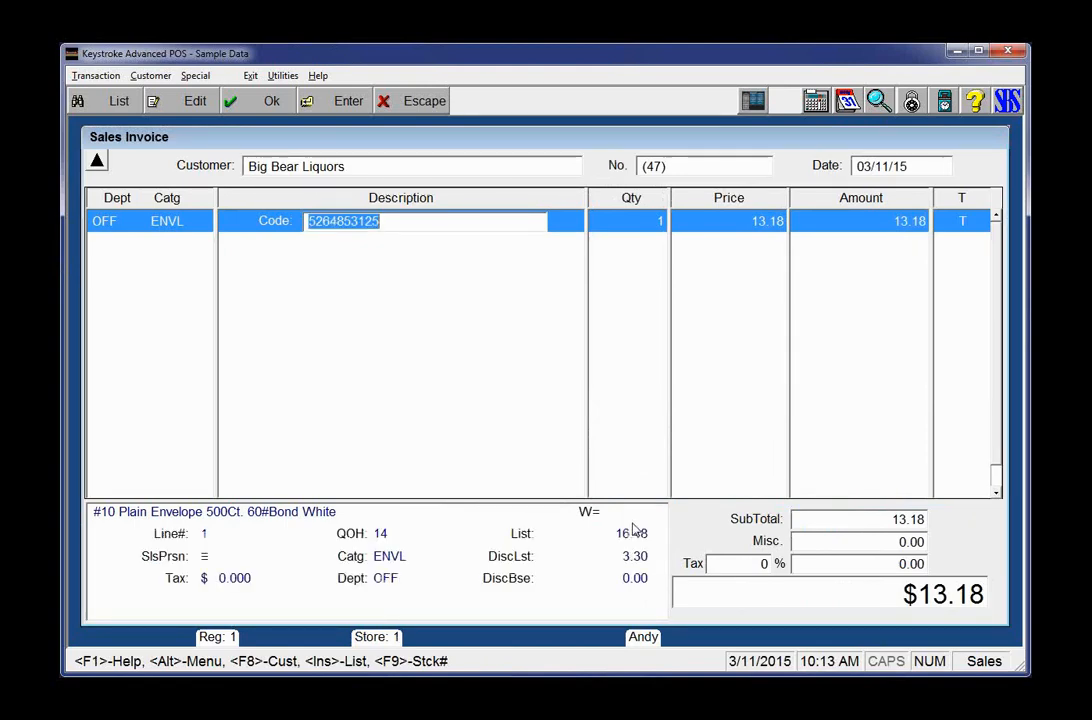
{"action": "left_click", "coordinate": [632, 529]}
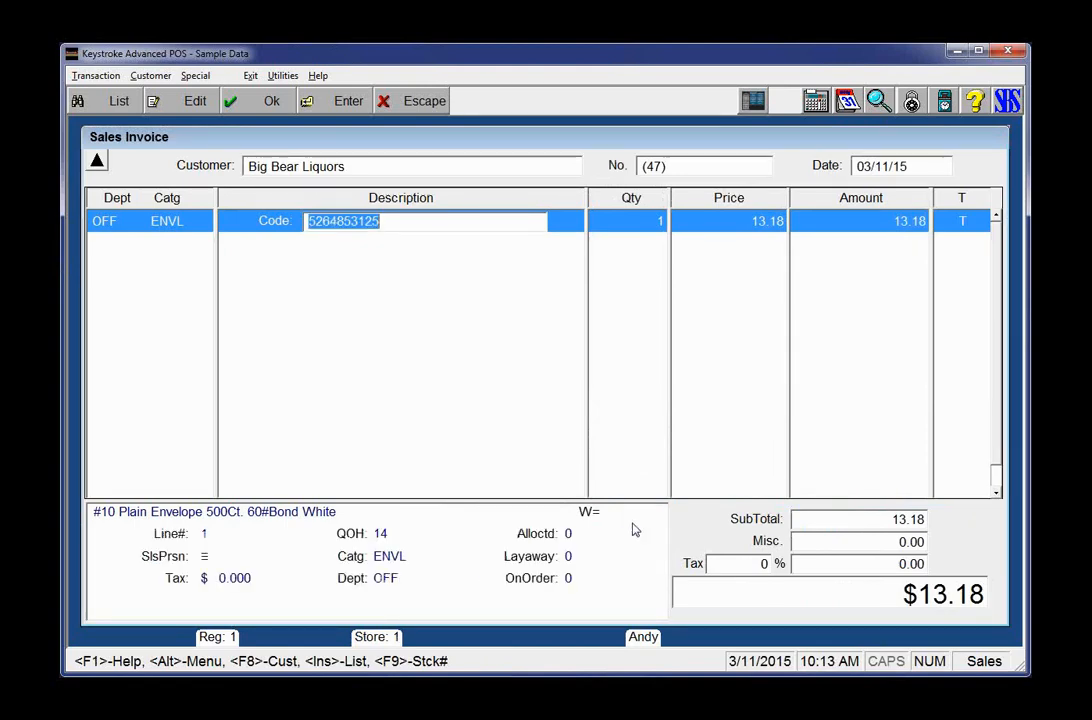
{"action": "left_click", "coordinate": [632, 529]}
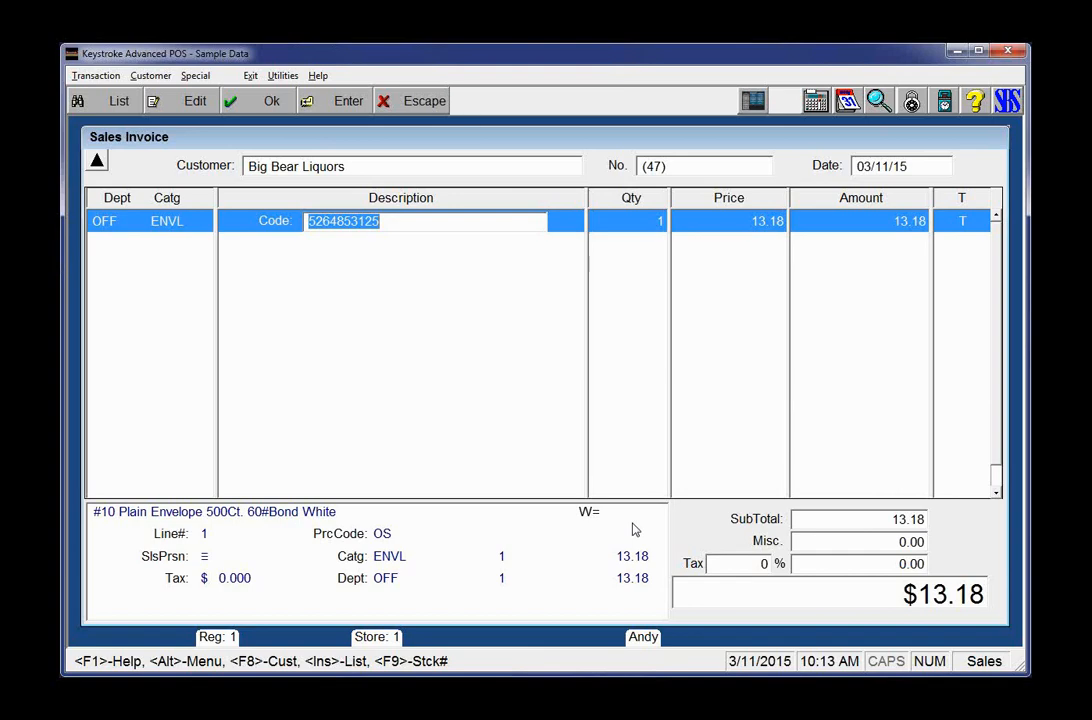
Step: Leave the sales invoice without saving, exiting to Accounts Receivable
{"action": "key", "text": "Escape"}
{"action": "key", "text": "alt+x"}
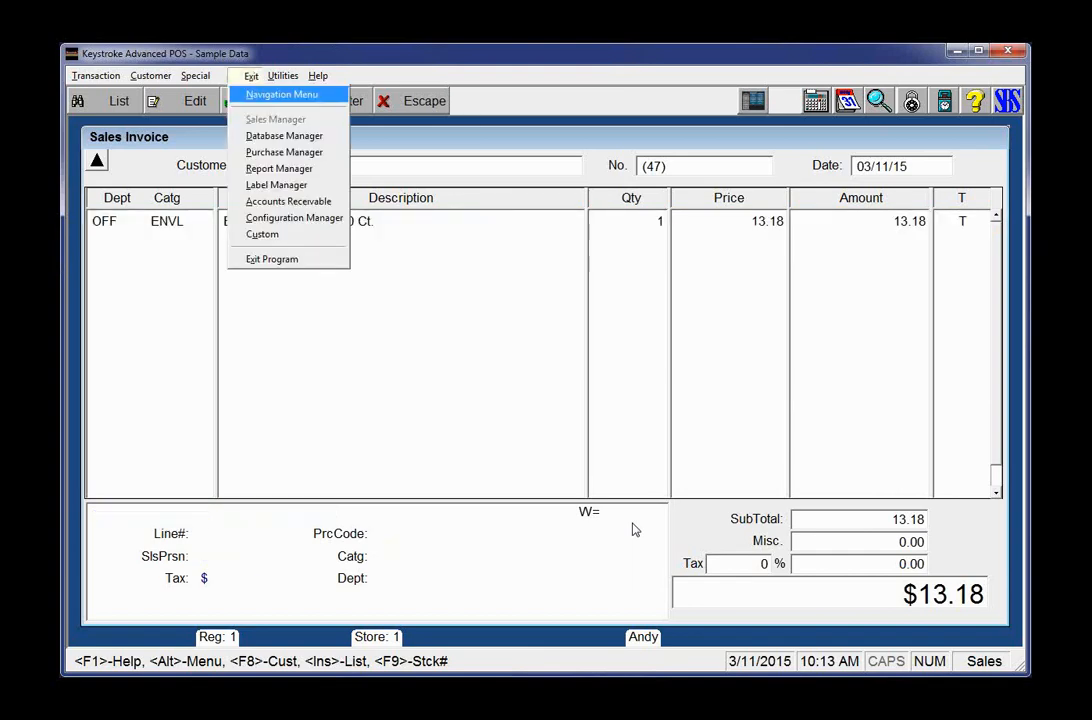
{"action": "key", "text": "Return"}
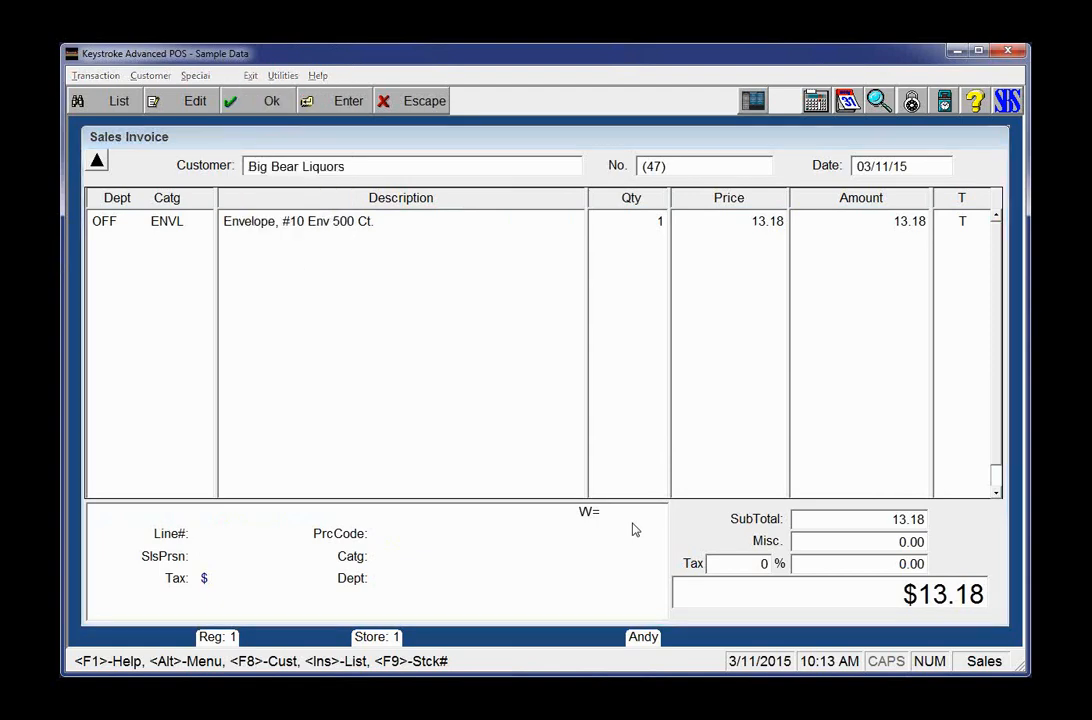
{"action": "key", "text": "Return"}
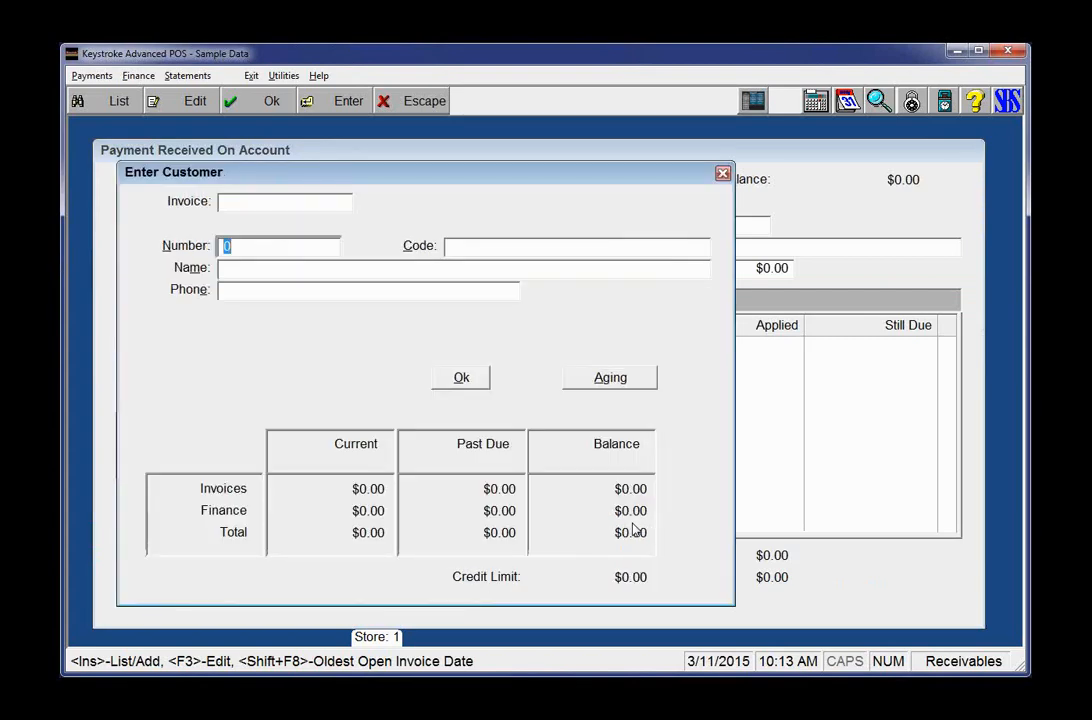
Step: Pick Barney's Liquor Store from the customer list and load its open invoices
{"action": "key", "text": "Insert"}
{"action": "key", "text": "Down"}
{"action": "key", "text": "Down"}
{"action": "key", "text": "Down"}
{"action": "key", "text": "Down"}
{"action": "key", "text": "Down"}
{"action": "key", "text": "Down"}
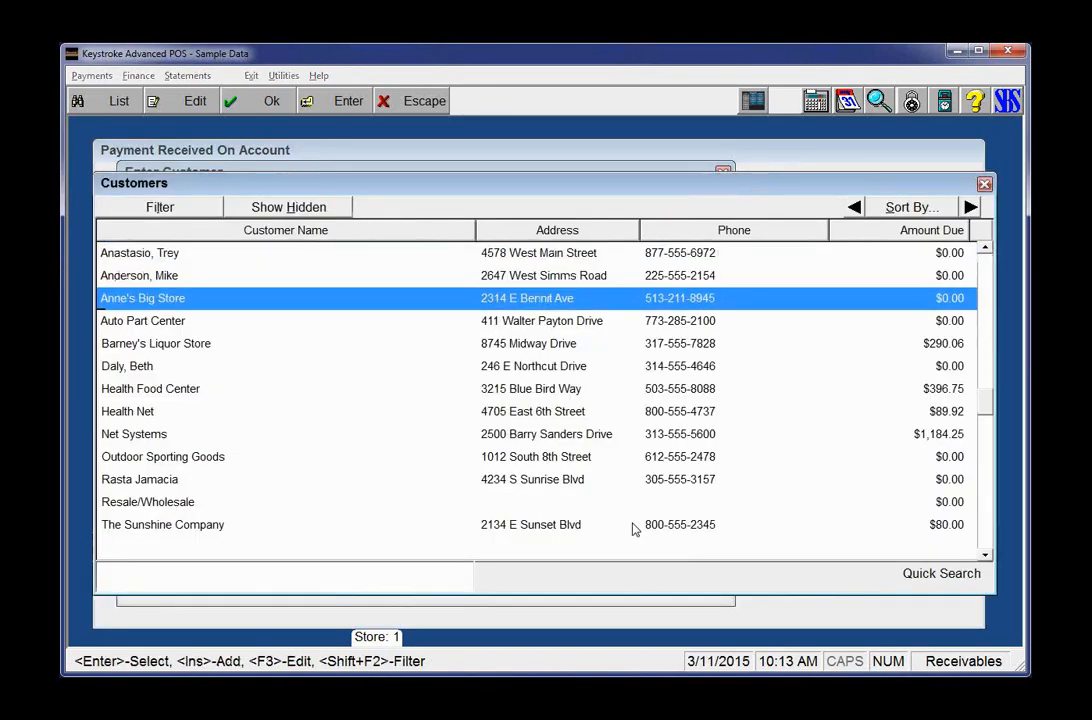
{"action": "key", "text": "Down"}
{"action": "key", "text": "Down"}
{"action": "key", "text": "Up"}
{"action": "key", "text": "Up"}
{"action": "key", "text": "Up"}
{"action": "key", "text": "Up"}
{"action": "key", "text": "Escape"}
{"action": "key", "text": "Return"}
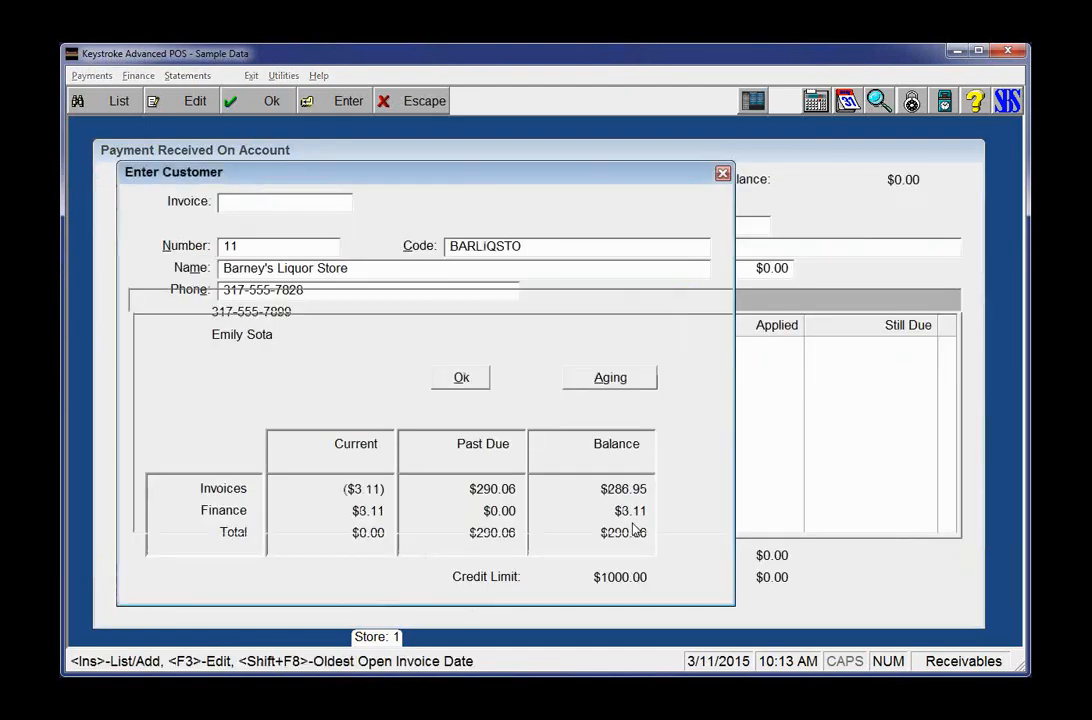
{"action": "key", "text": "Return"}
Step: Move to invoice 3's Applied amount and open its line-item details
{"action": "key", "text": "Tab"}
{"action": "key", "text": "Tab"}
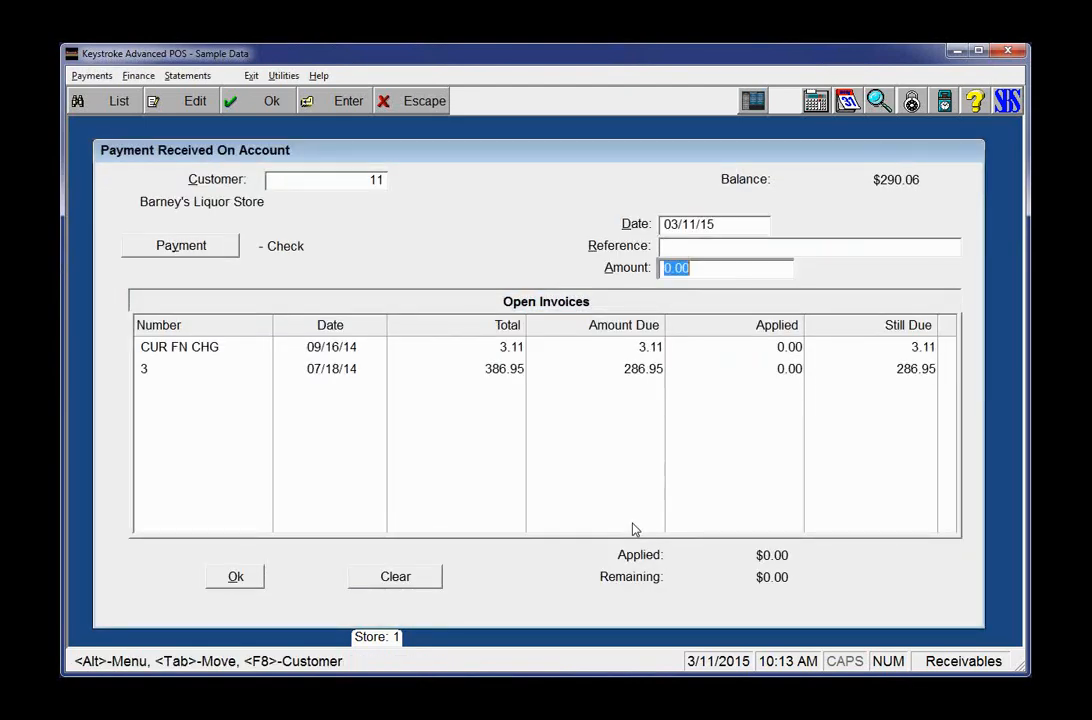
{"action": "key", "text": "Tab"}
{"action": "key", "text": "Down"}
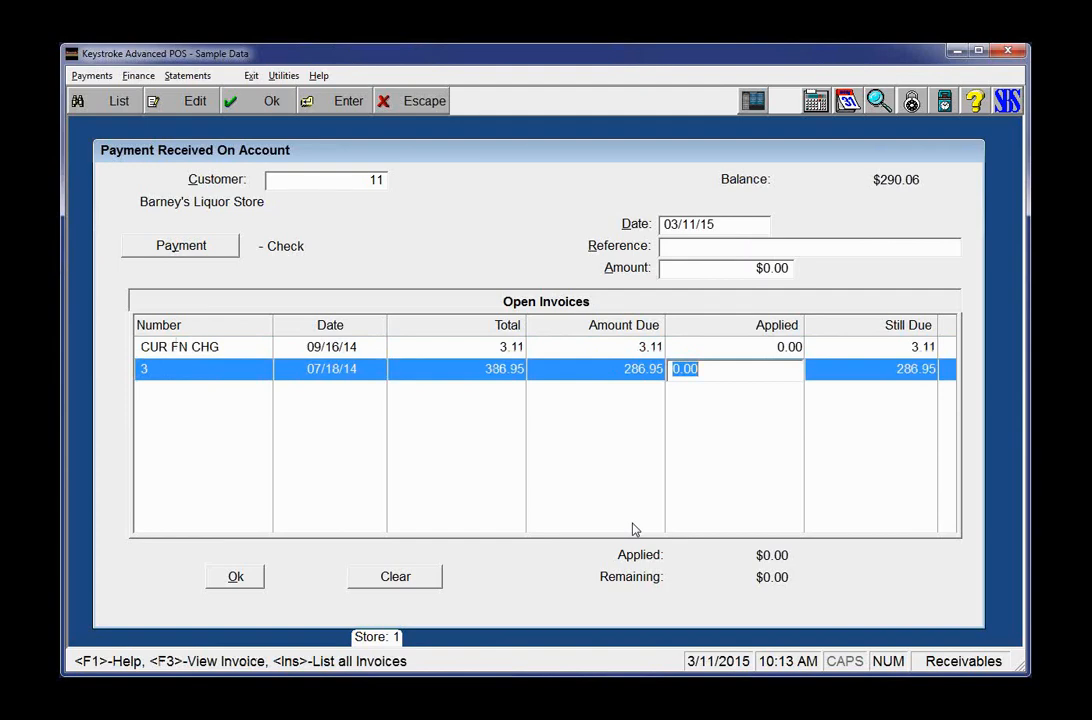
{"action": "key", "text": "F3"}
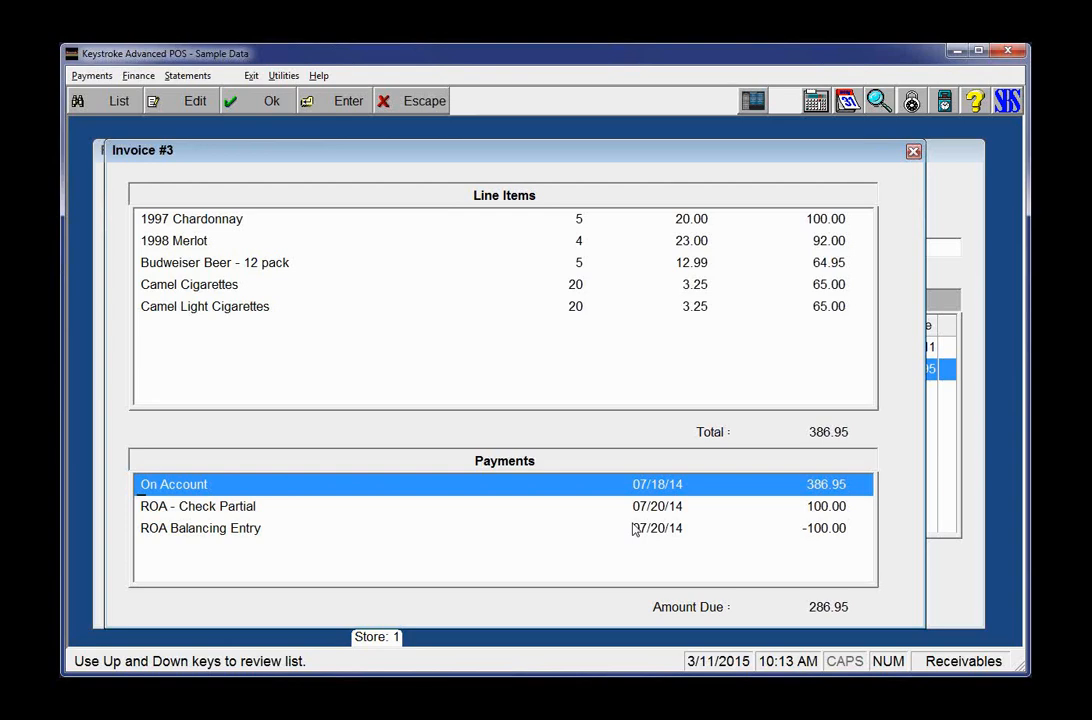
Step: Find and open Budweiser Beer - 12 pack in the inventory query, sorted by description, searching 'bud'
{"action": "key", "text": "alt+q"}
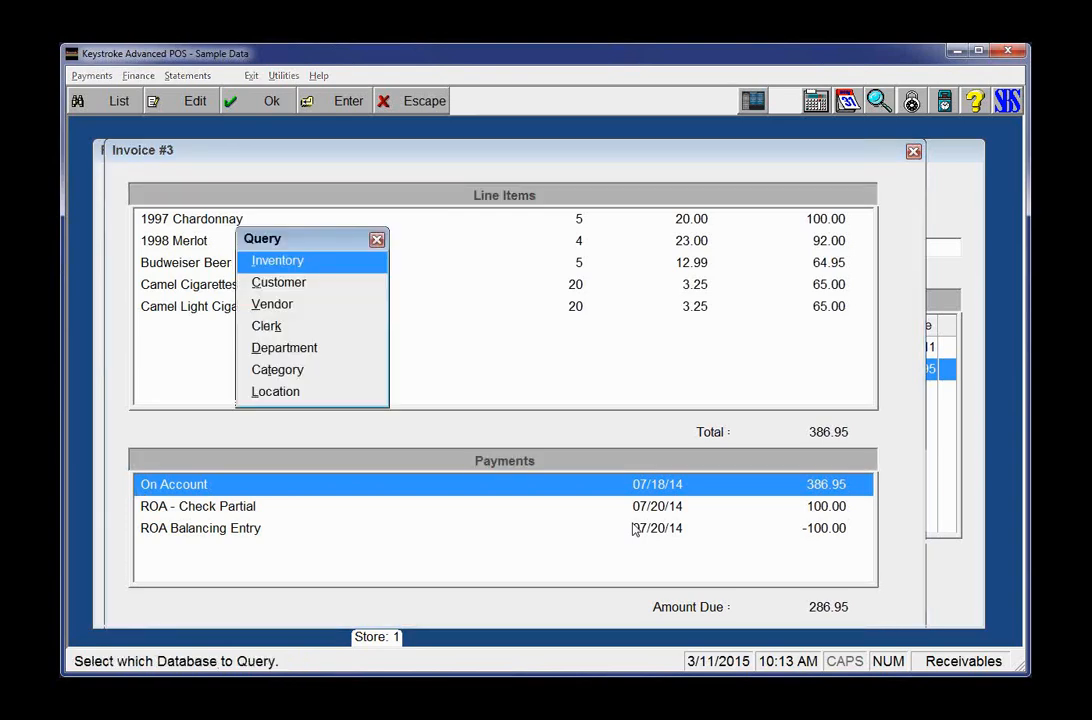
{"action": "key", "text": "Return"}
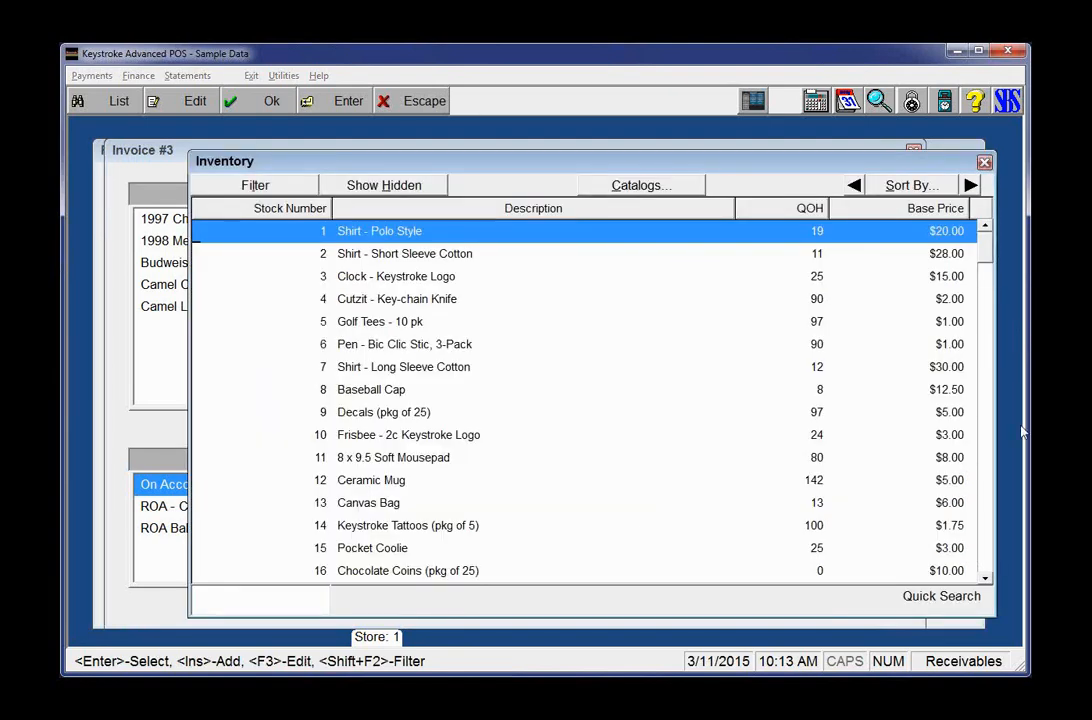
{"action": "left_click", "coordinate": [908, 188]}
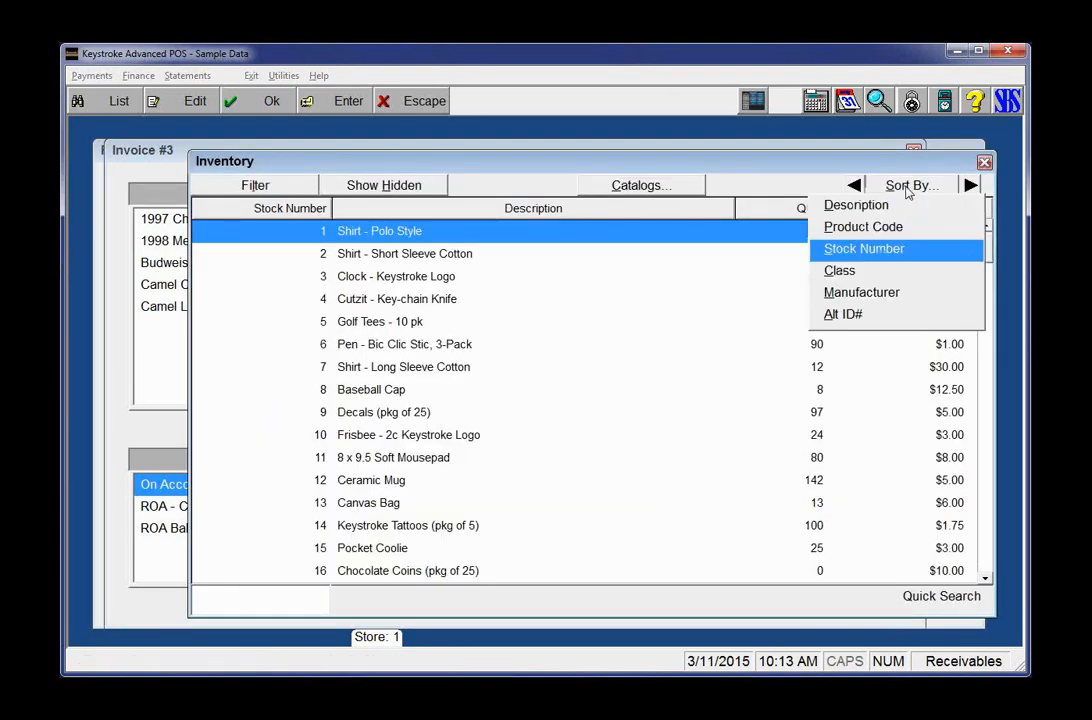
{"action": "left_click", "coordinate": [896, 207]}
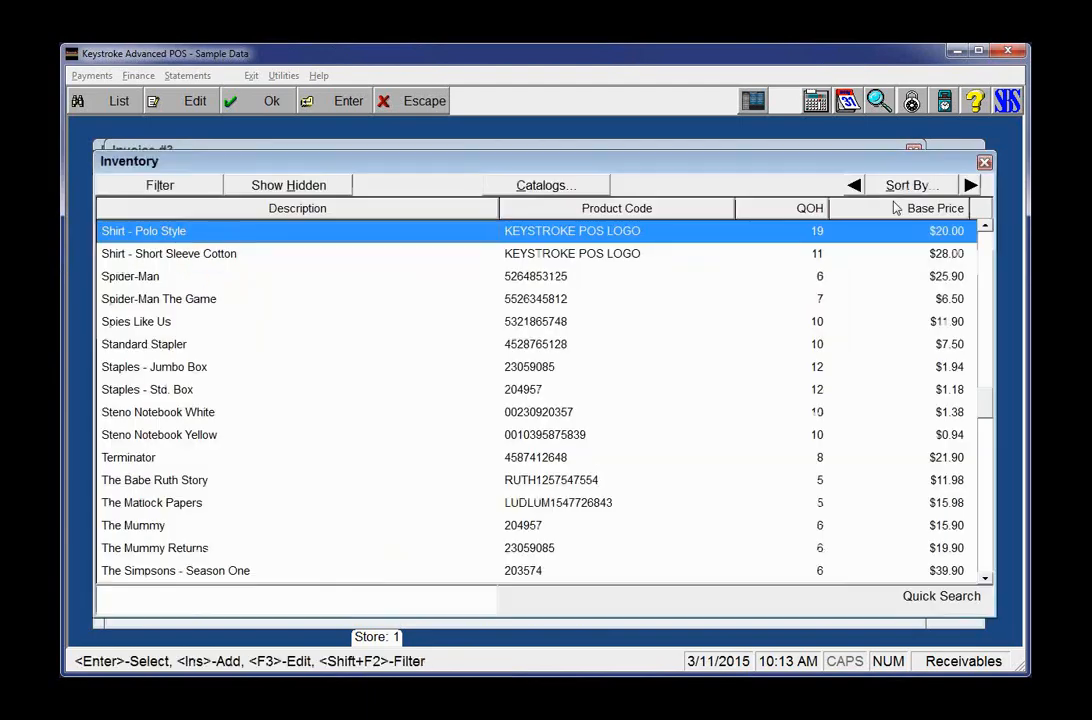
{"action": "type", "text": "bud"}
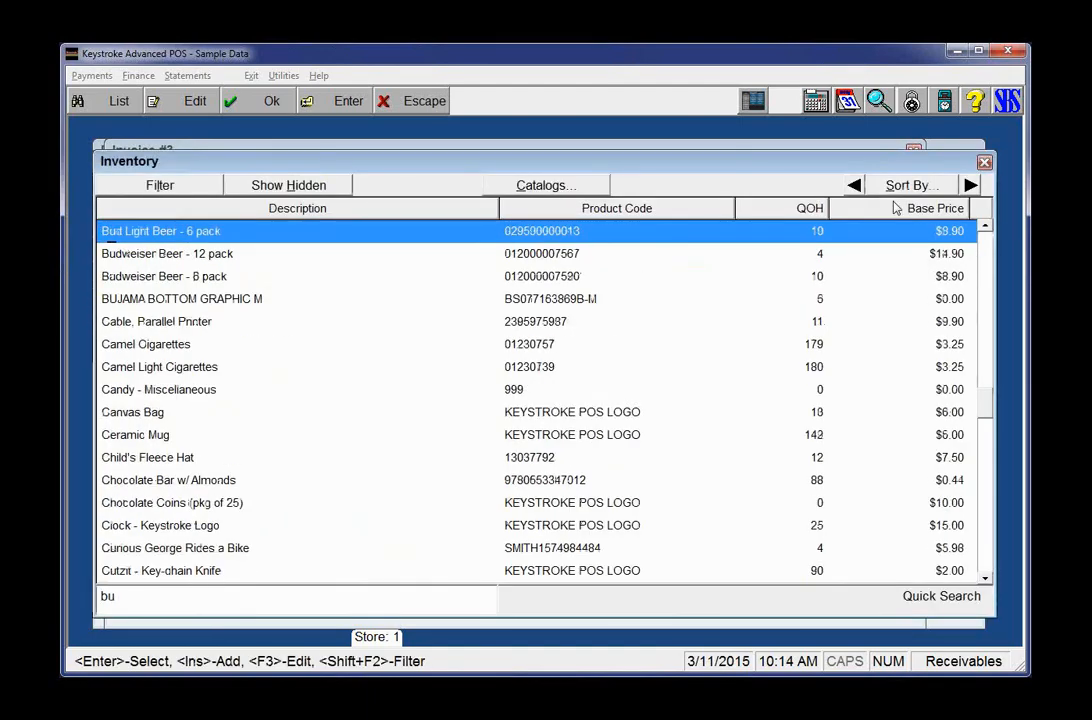
{"action": "key", "text": "Down"}
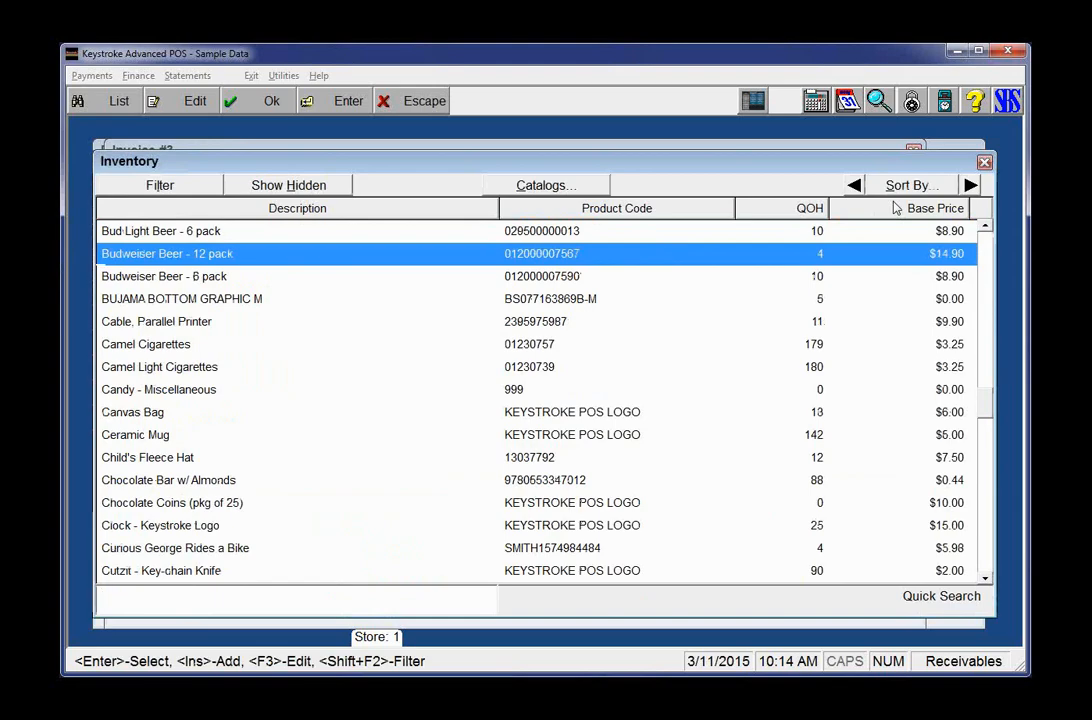
{"action": "key", "text": "Return"}
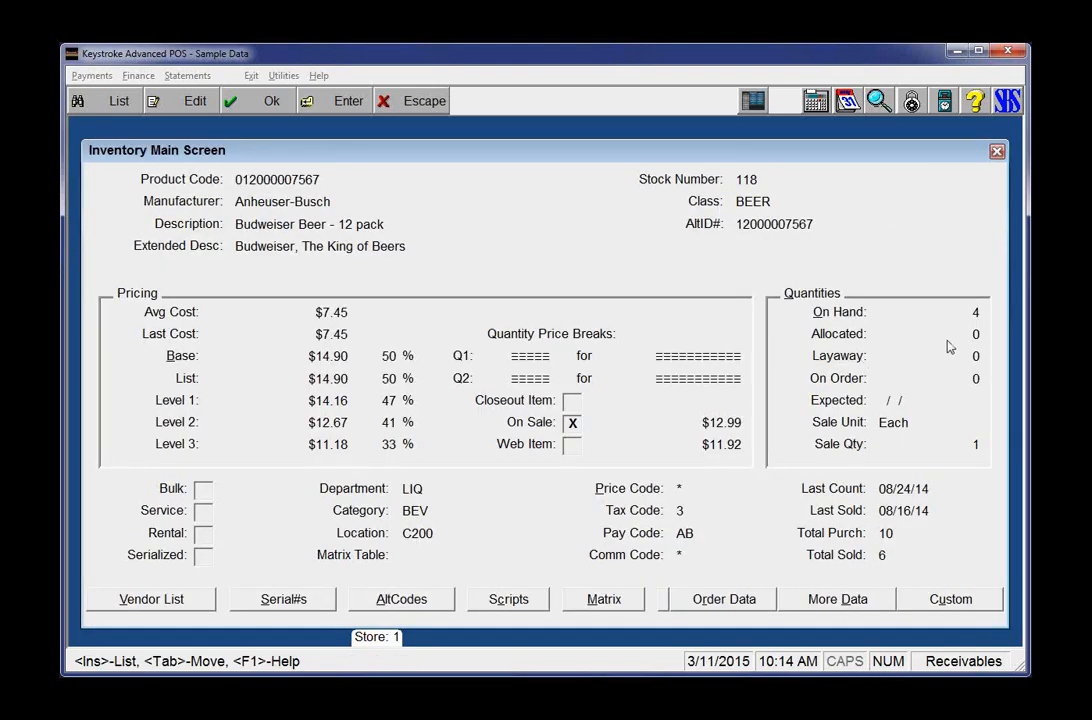
Step: Close the inventory record, list, query choices and invoice details to return to payments
{"action": "left_click", "coordinate": [995, 153]}
{"action": "left_click", "coordinate": [985, 160]}
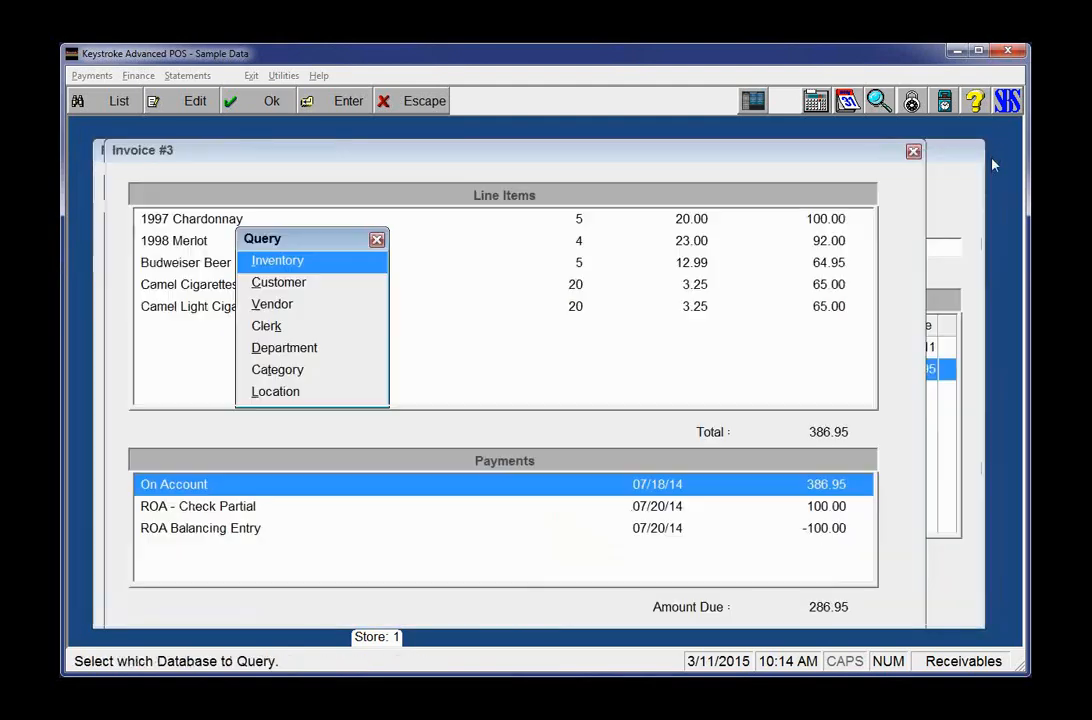
{"action": "left_click", "coordinate": [377, 241]}
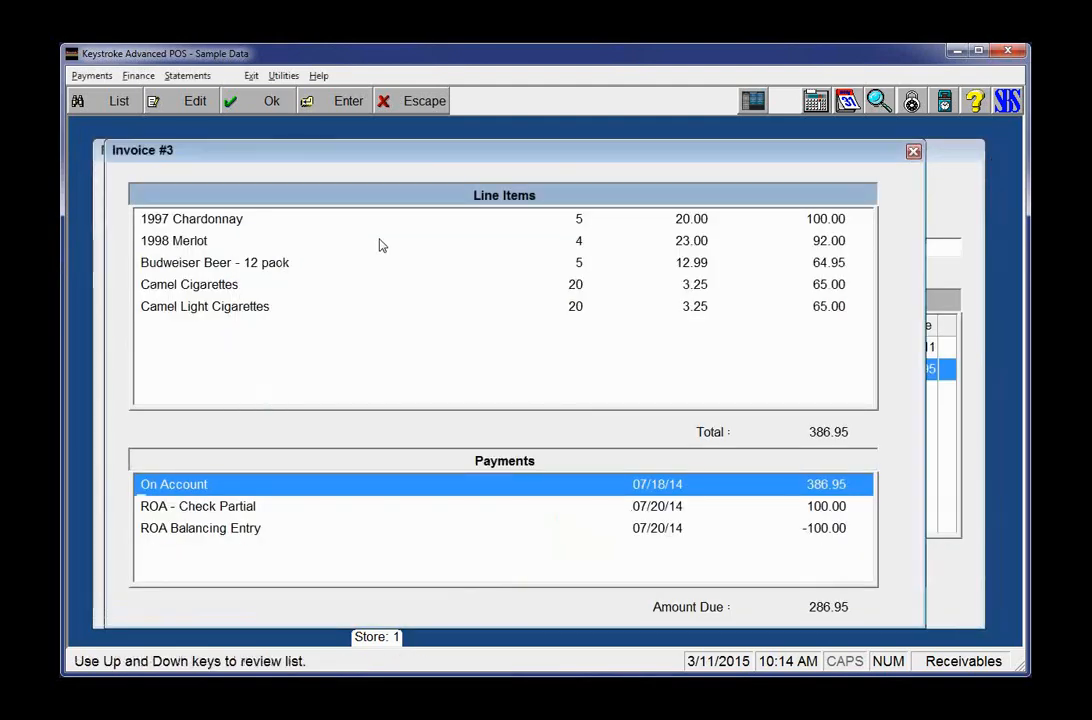
{"action": "key", "text": "Escape"}
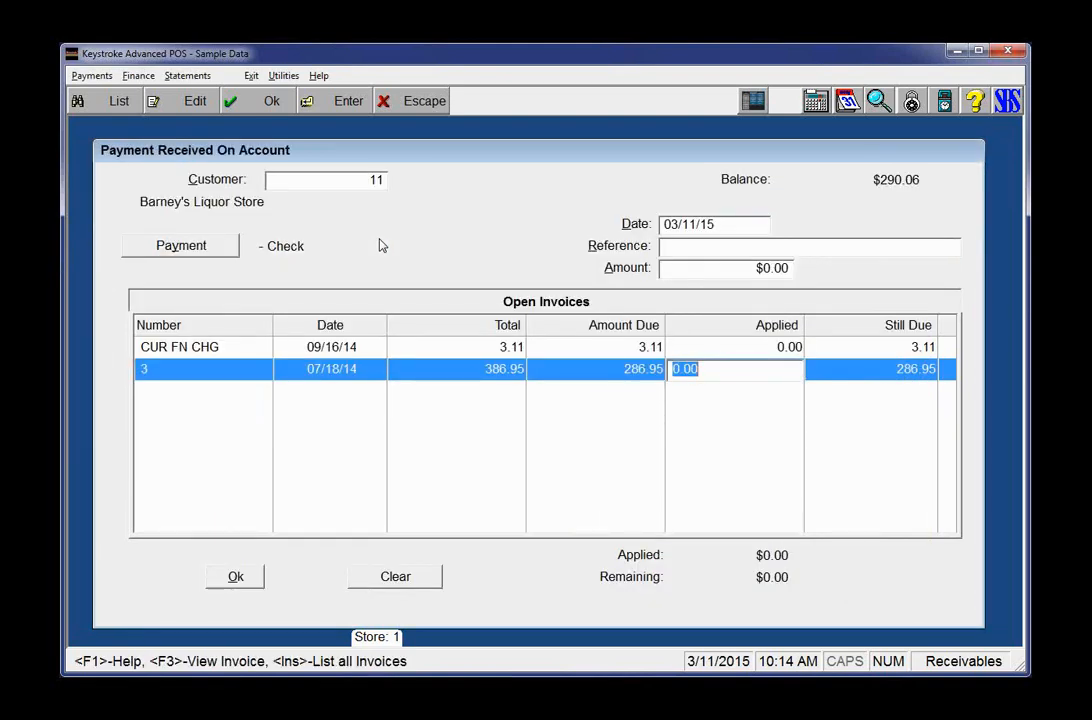
{"action": "key", "text": "F3"}
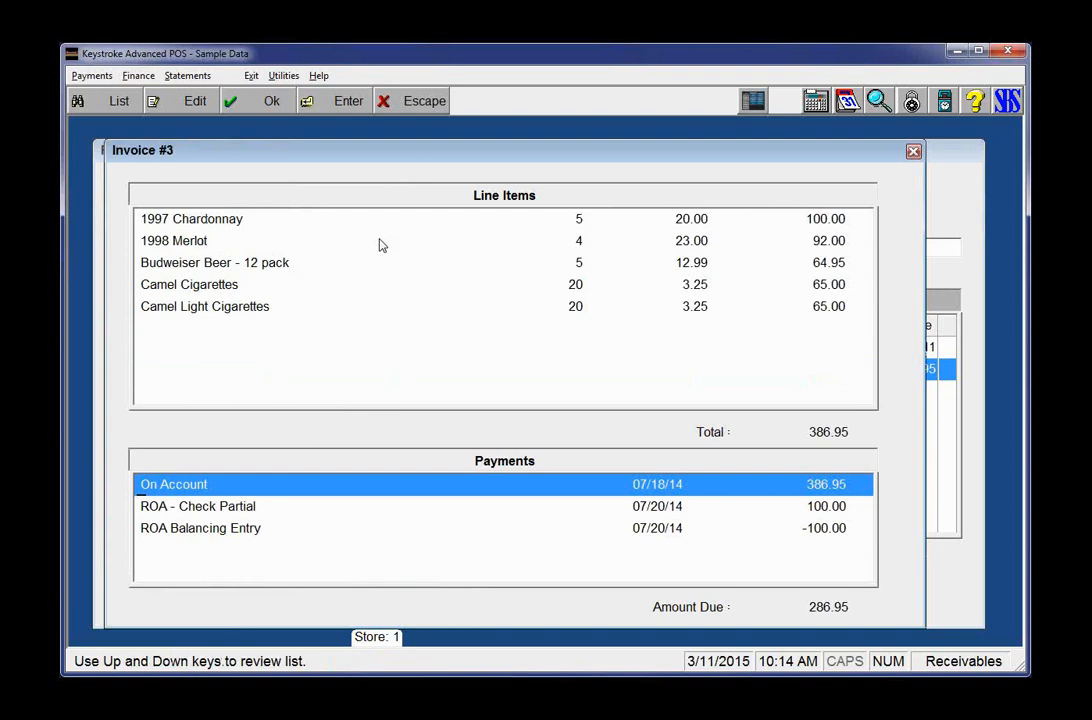
{"action": "key", "text": "ctrl+q"}
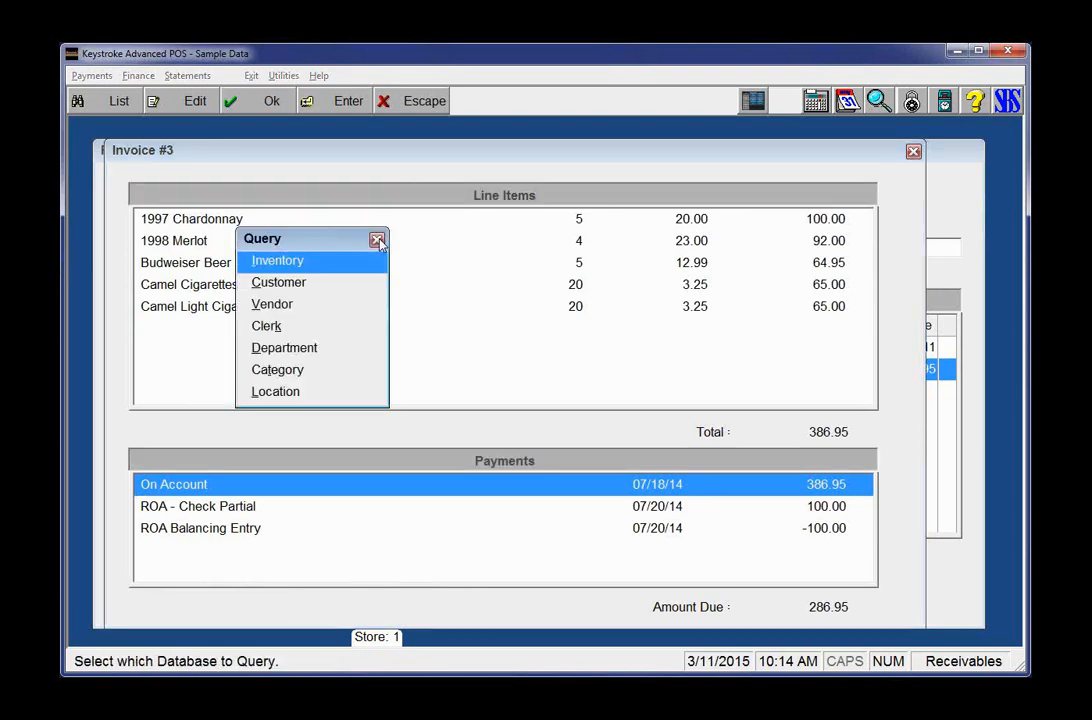
{"action": "left_click", "coordinate": [377, 240]}
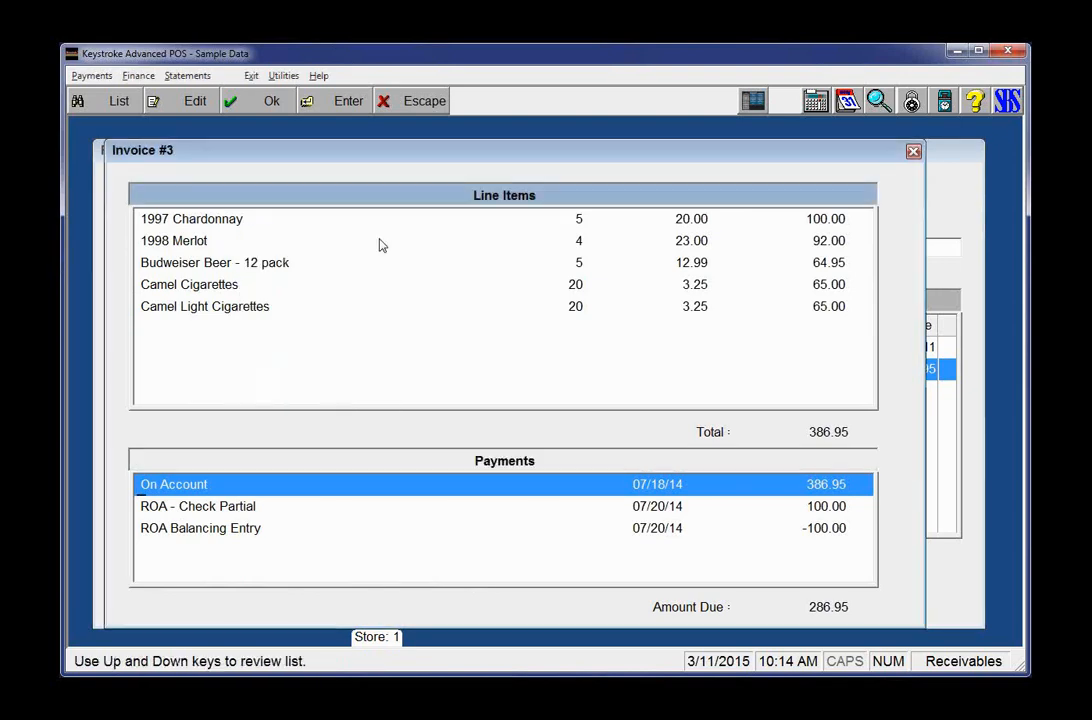
{"action": "key", "text": "Escape"}
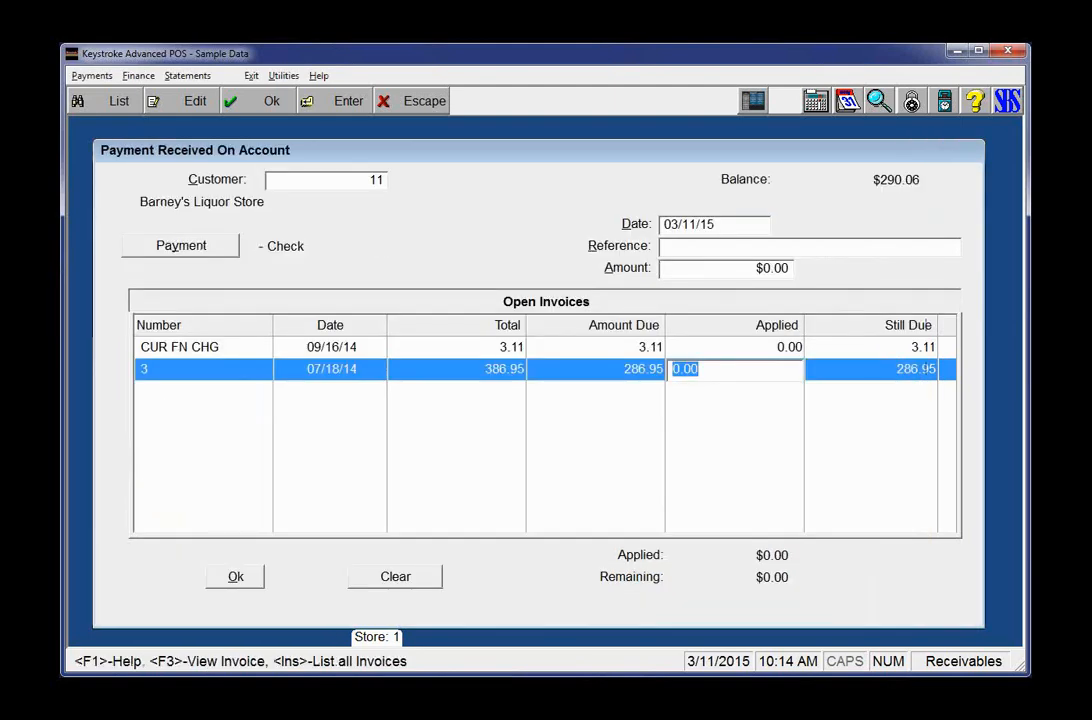
{"action": "key", "text": "Insert"}
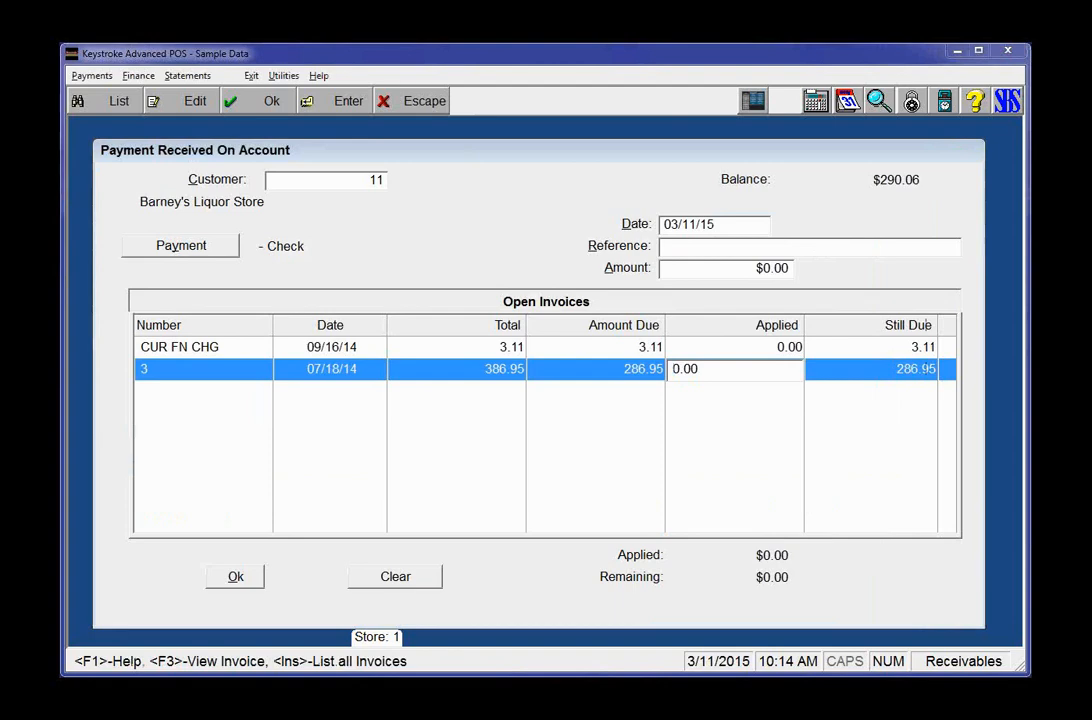